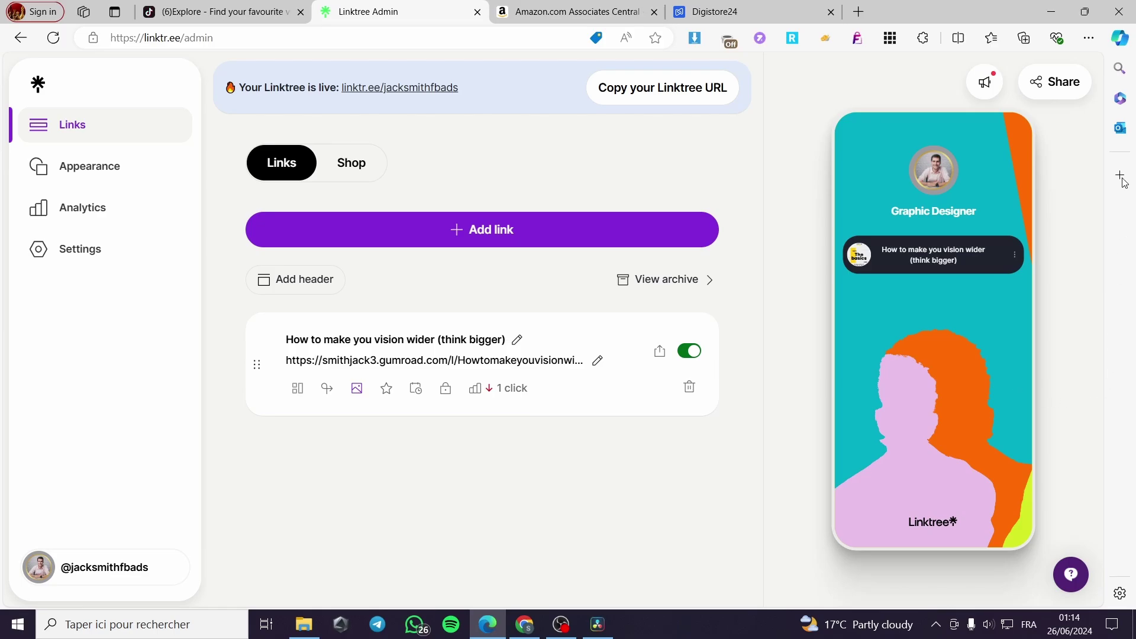
# - Switch between TikTok and the Linktree admin page, viewing the TikTok account's own profile
pyautogui.click(219, 12)
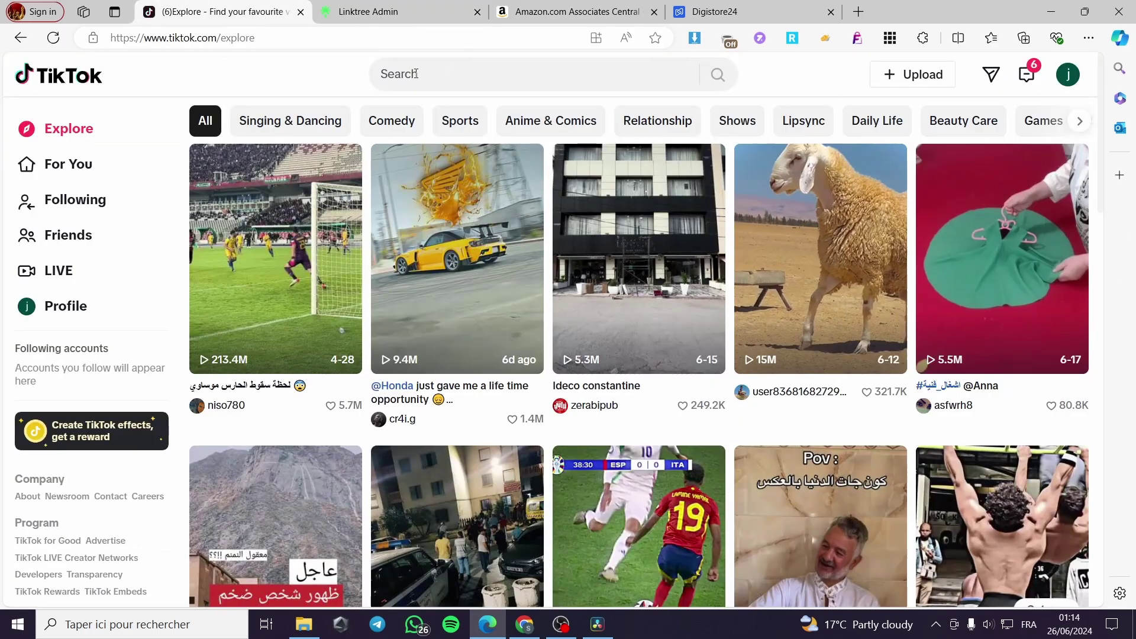
pyautogui.click(331, 12)
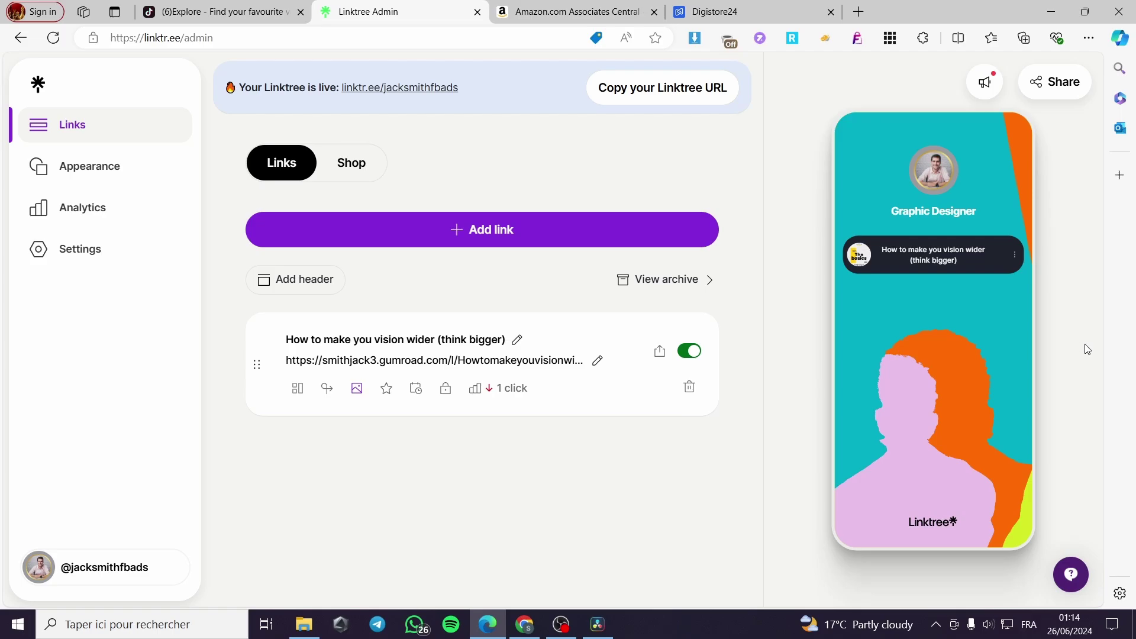
pyautogui.click(243, 5)
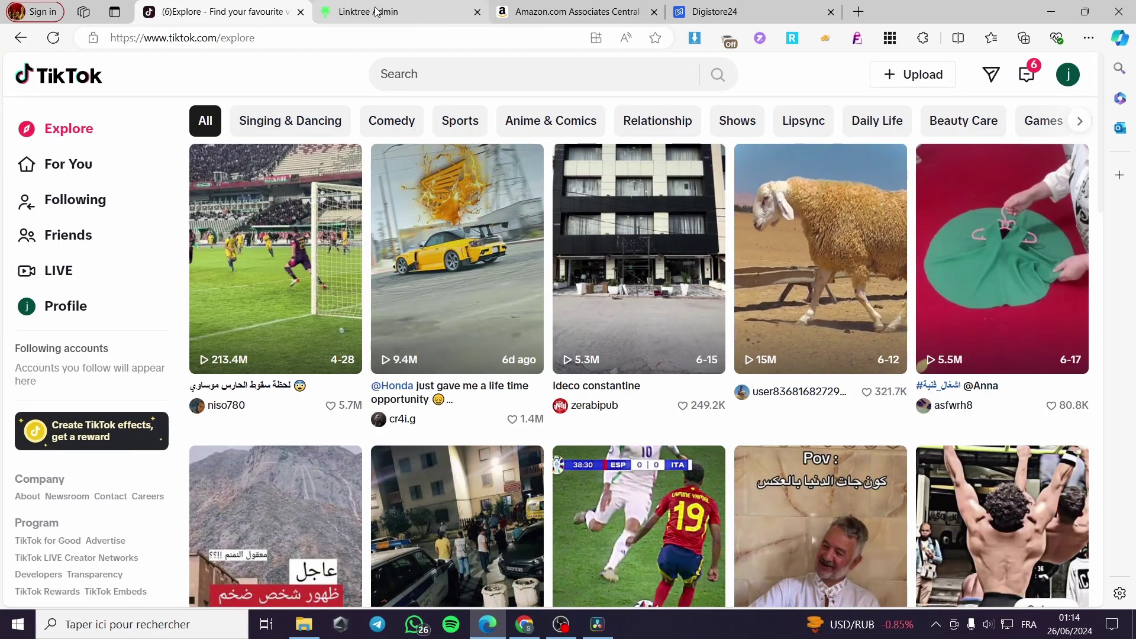
pyautogui.moveTo(376, 9)
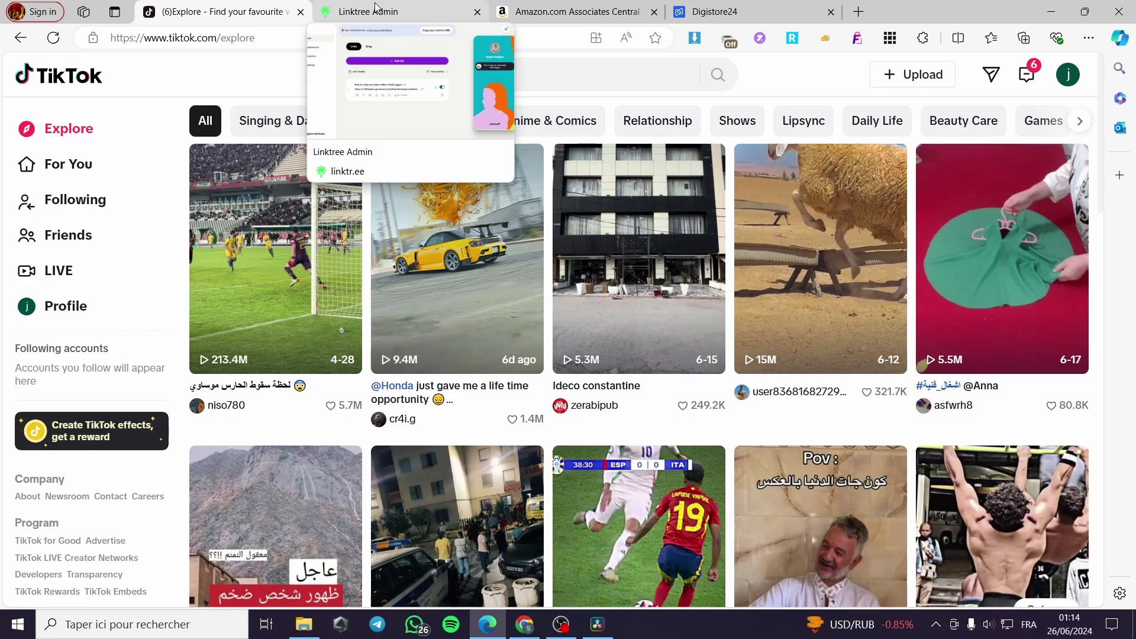
pyautogui.click(66, 320)
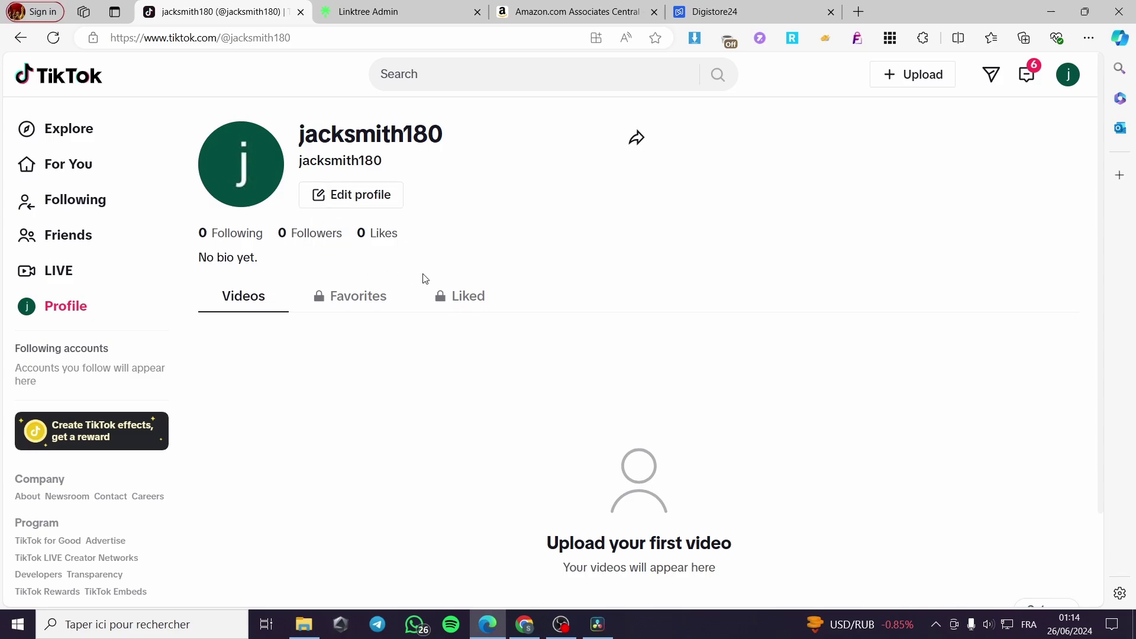
pyautogui.click(395, 6)
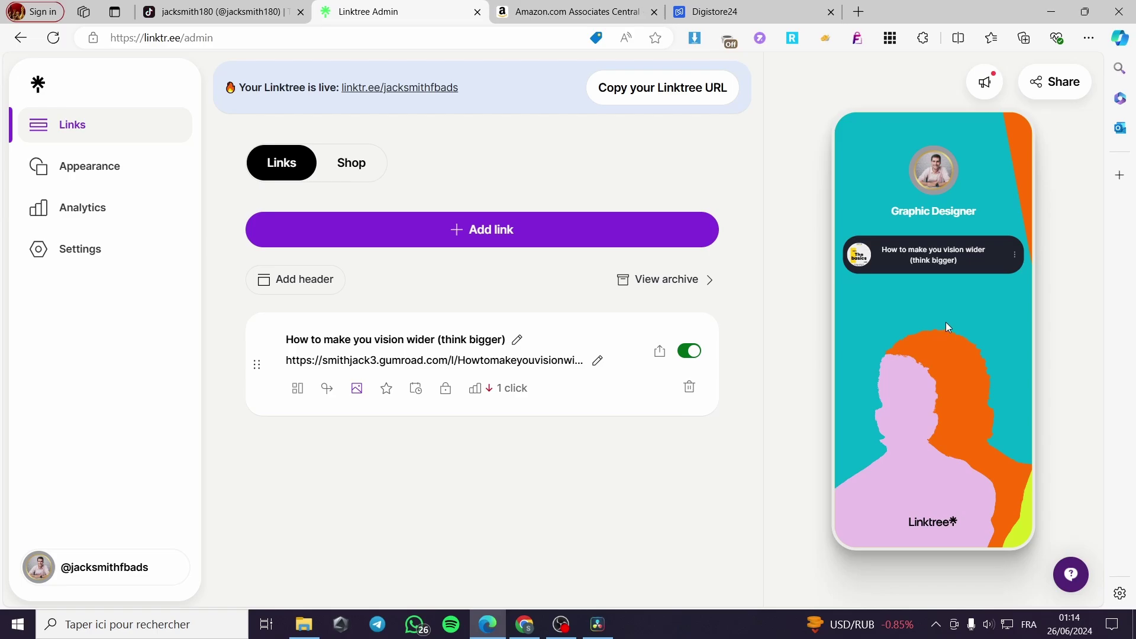
# - View the Amazon Associates home page and the Digistore24 vendor dashboard as possible affiliate programs
pyautogui.click(586, 15)
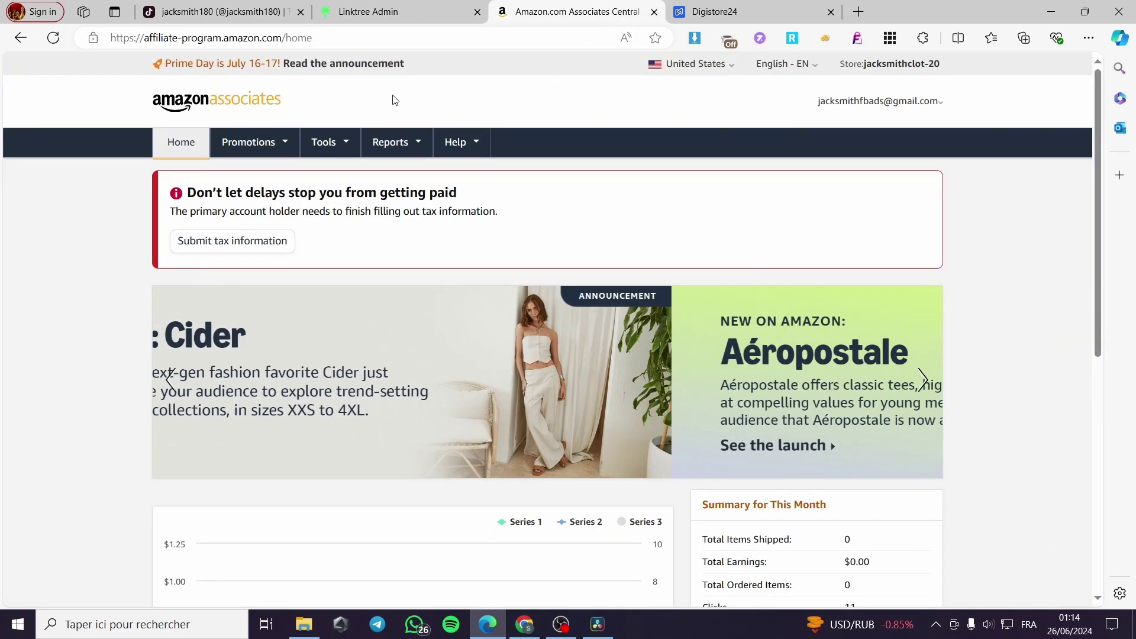
pyautogui.click(403, 6)
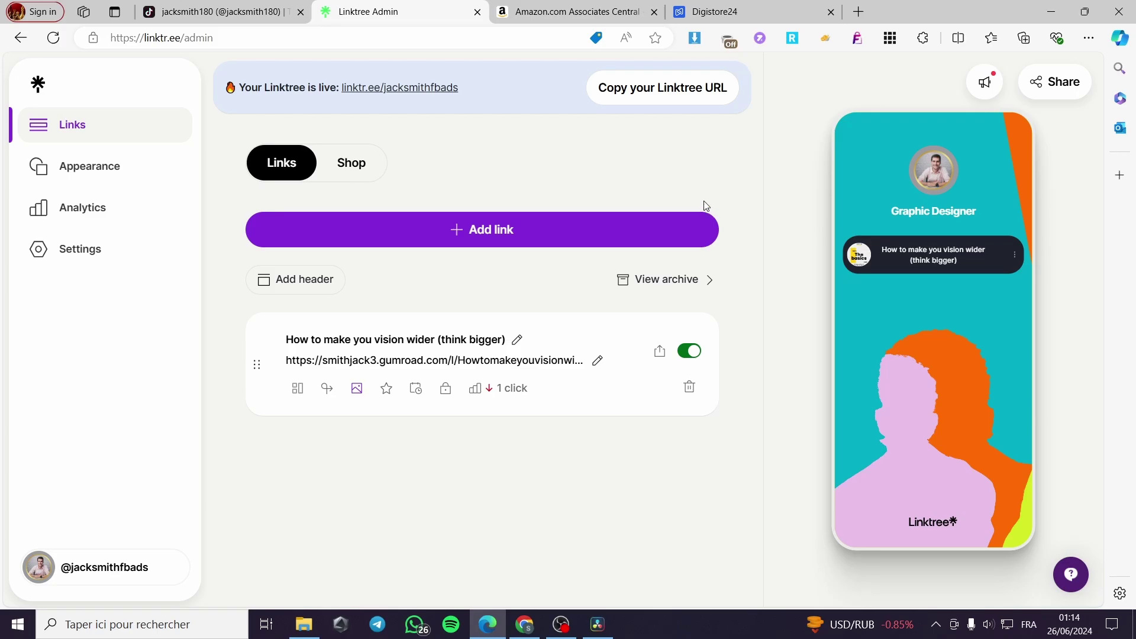
pyautogui.click(736, 14)
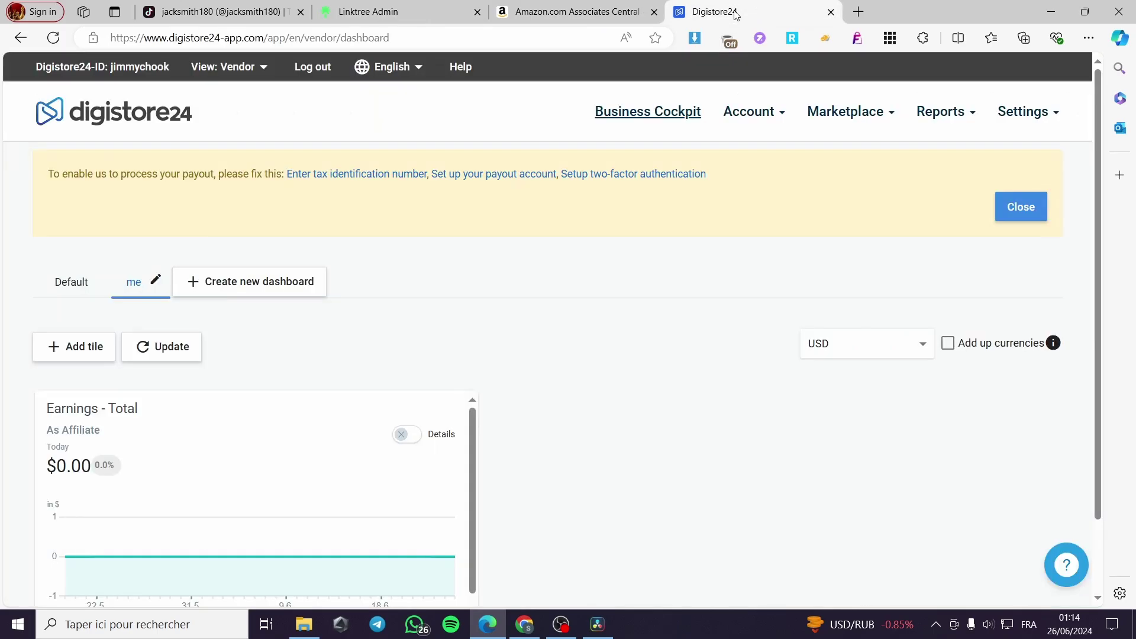
pyautogui.click(589, 9)
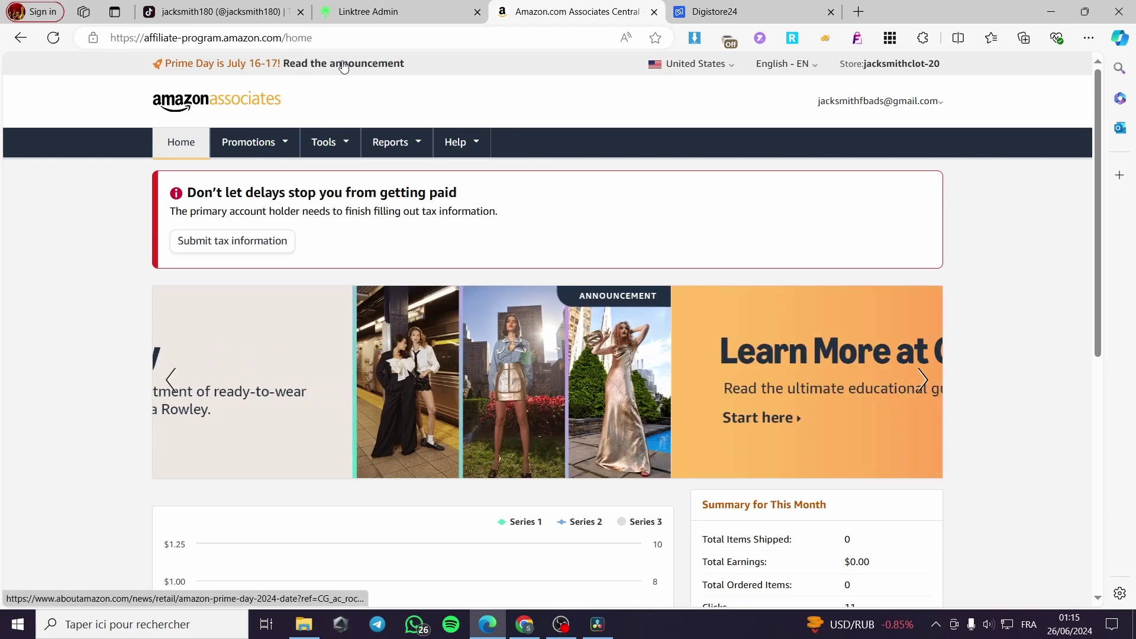
pyautogui.click(342, 63)
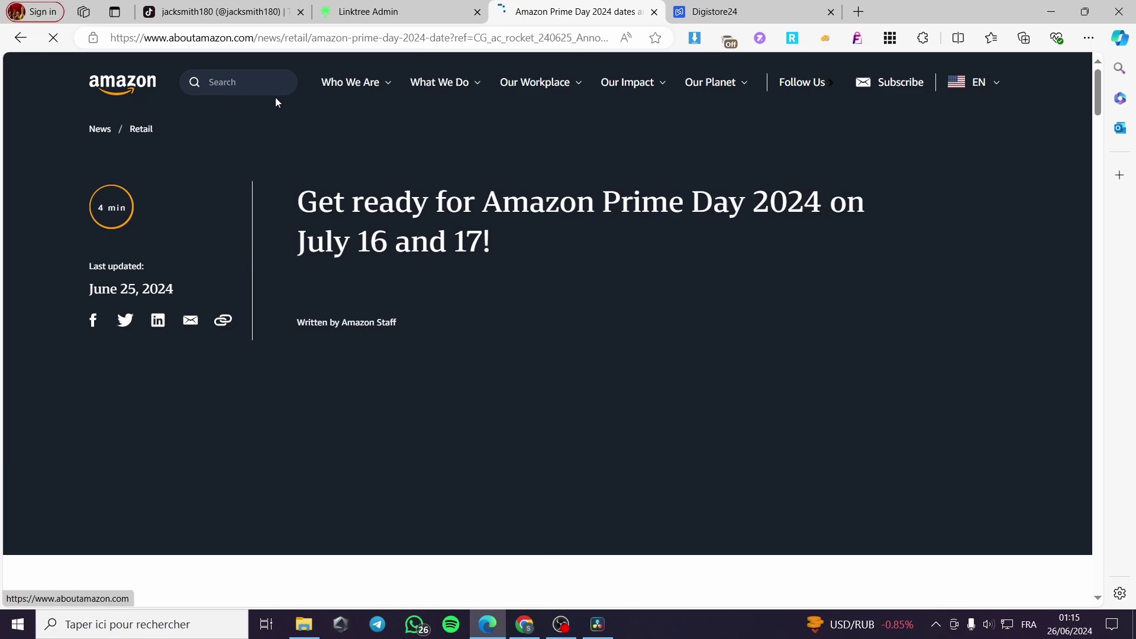
pyautogui.moveTo(459, 135)
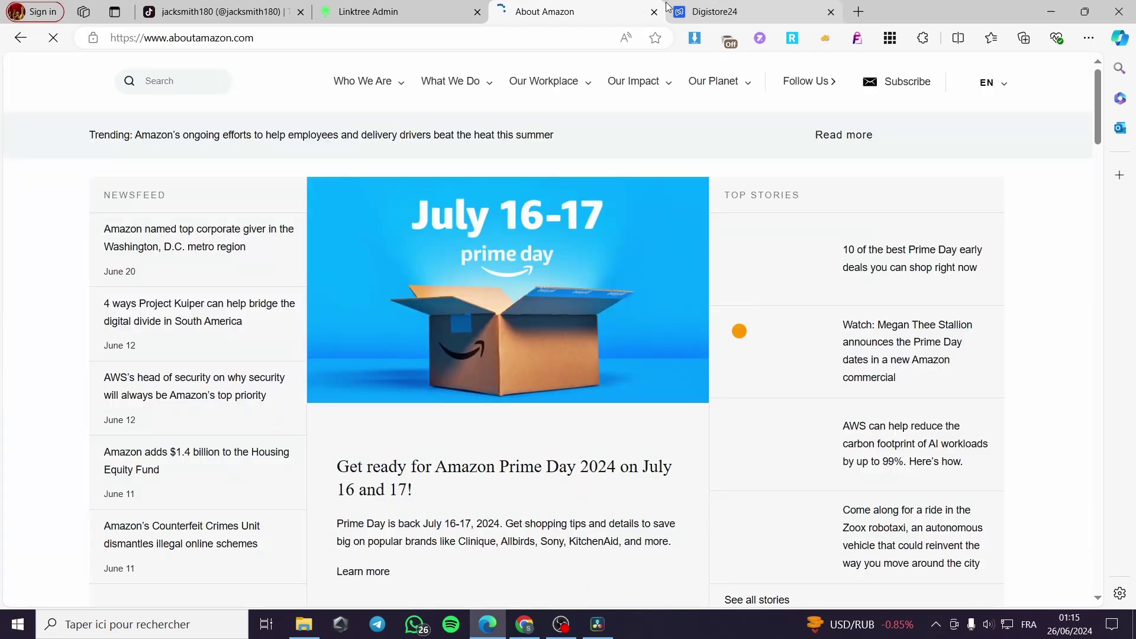
pyautogui.click(112, 36)
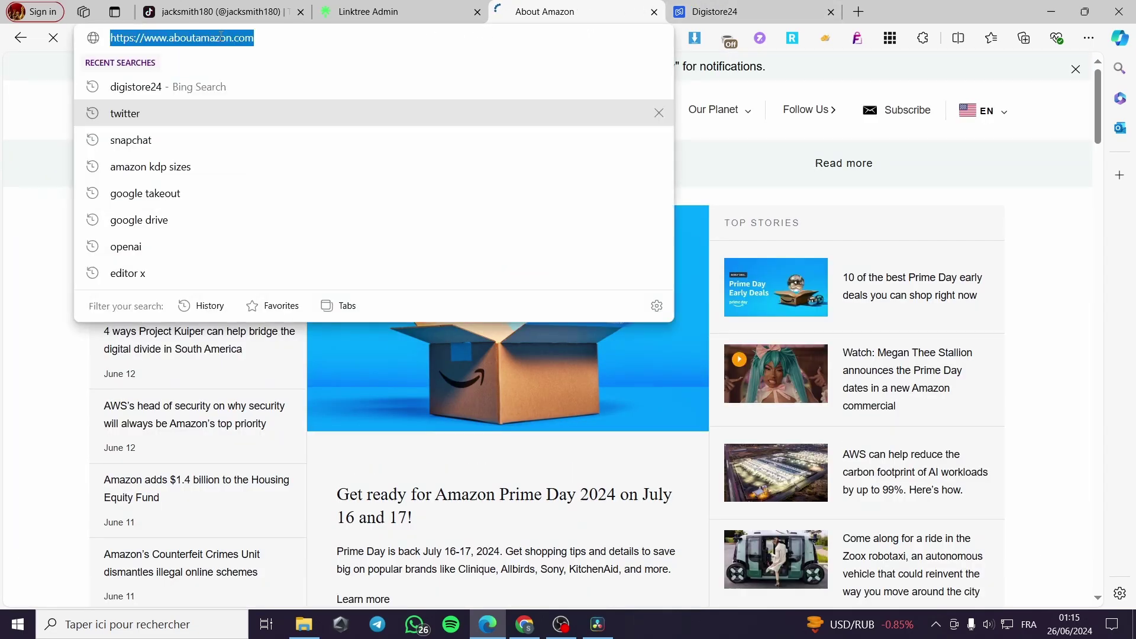
pyautogui.press('End')
pyautogui.click(19, 38)
pyautogui.click(19, 38)
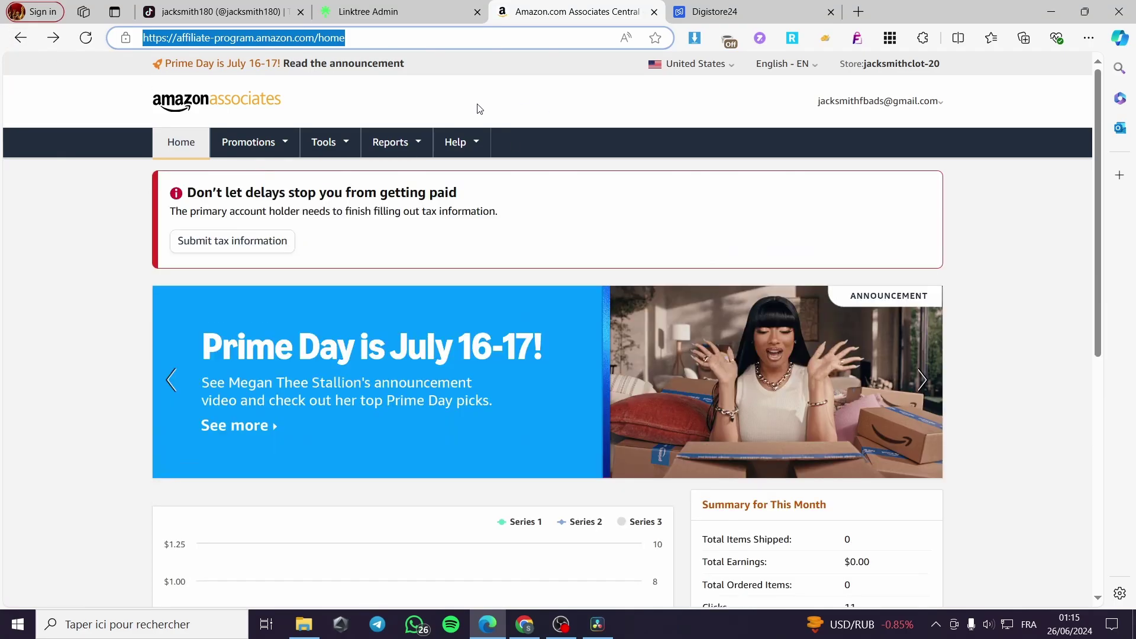
pyautogui.moveTo(249, 144)
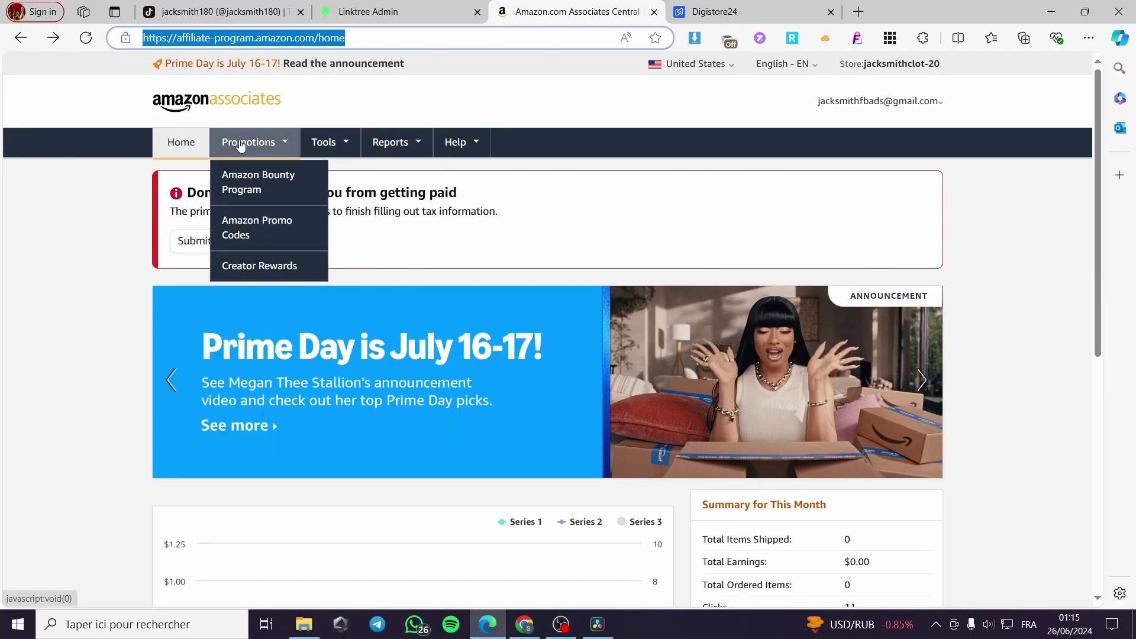
# - Switch to Digistore24, open all offers on the affiliate marketplace and browse the product list
pyautogui.click(727, 10)
pyautogui.moveTo(880, 112)
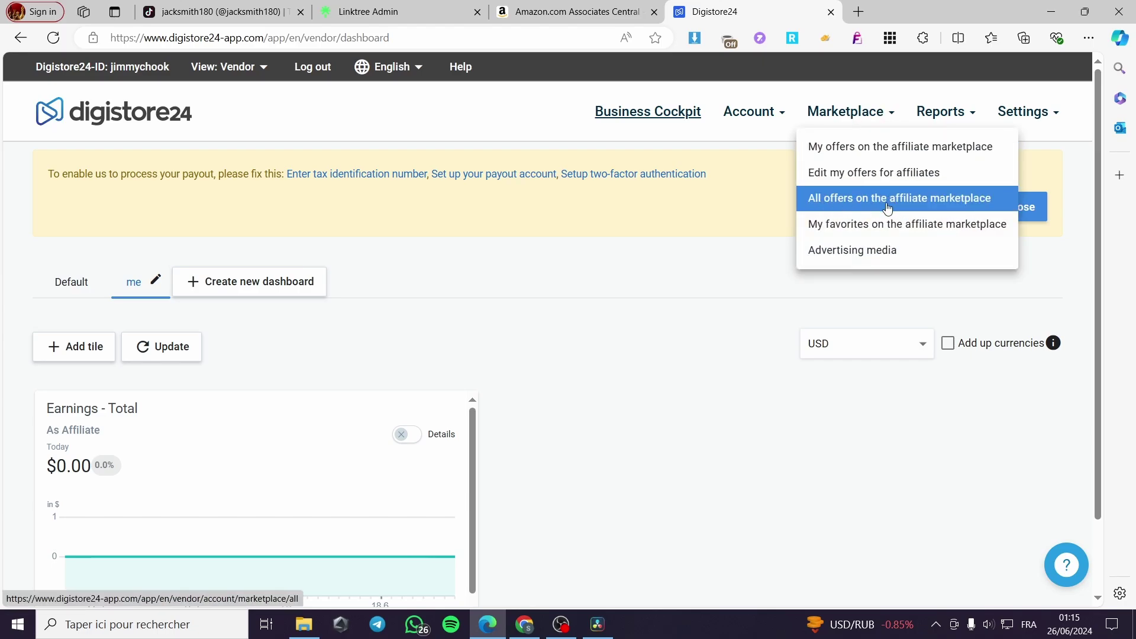
pyautogui.click(983, 208)
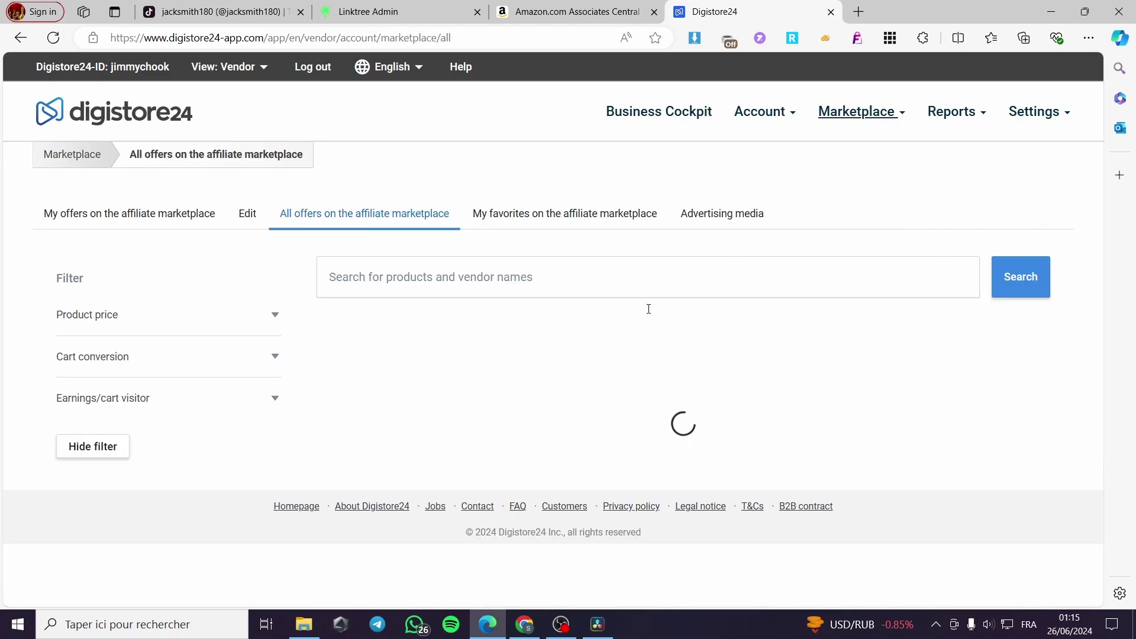
pyautogui.scroll(-1, 664, 416)
pyautogui.scroll(-2, 664, 415)
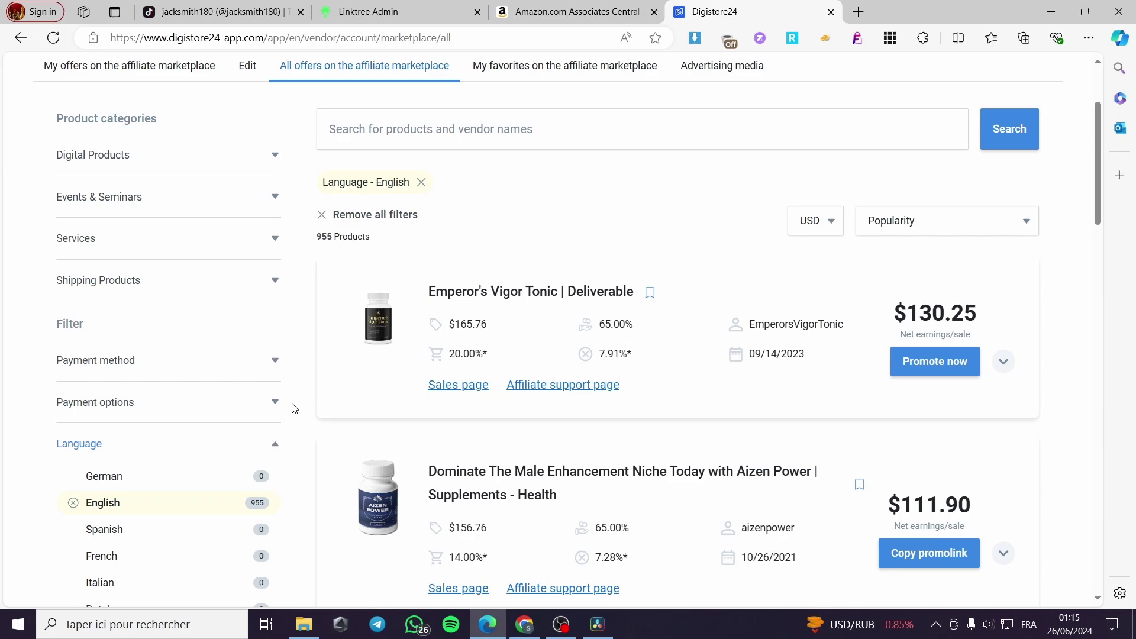
pyautogui.scroll(-6, 294, 408)
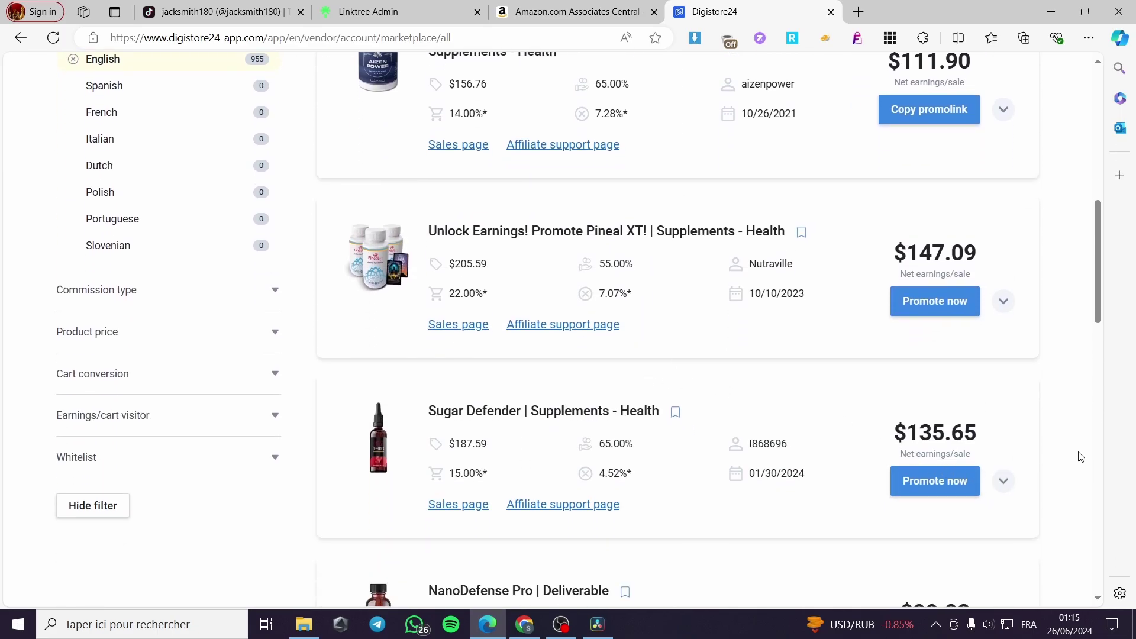
# - Request to promote the Emperor's Vigor Tonic offer on Digistore24, copy its promolink and confirm
pyautogui.click(379, 11)
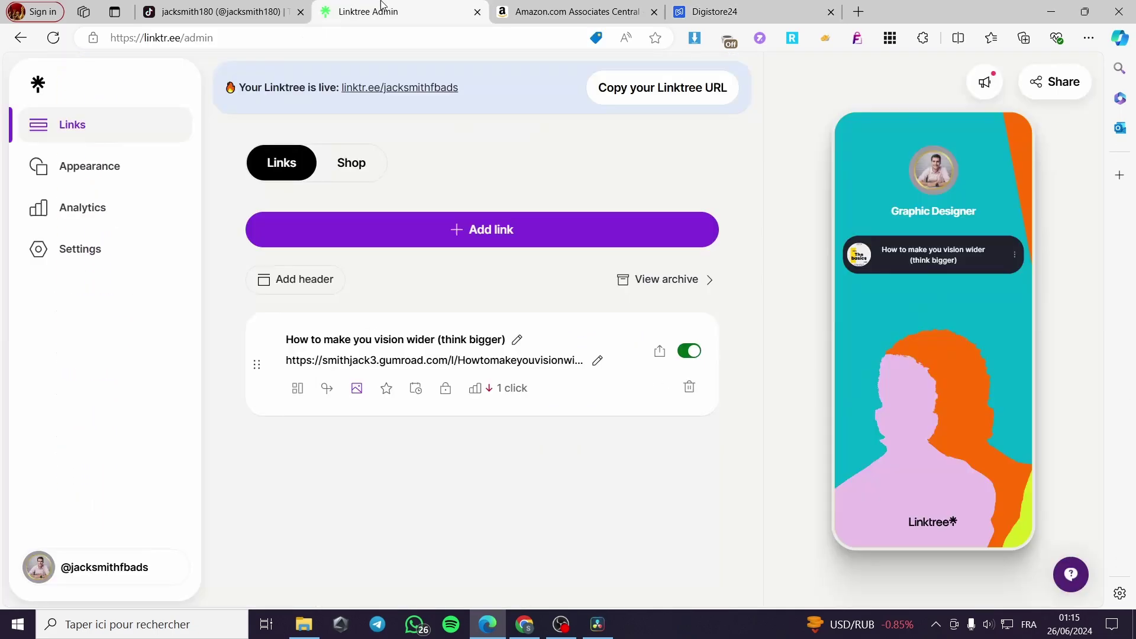
pyautogui.click(716, 11)
pyautogui.scroll(8, 1041, 449)
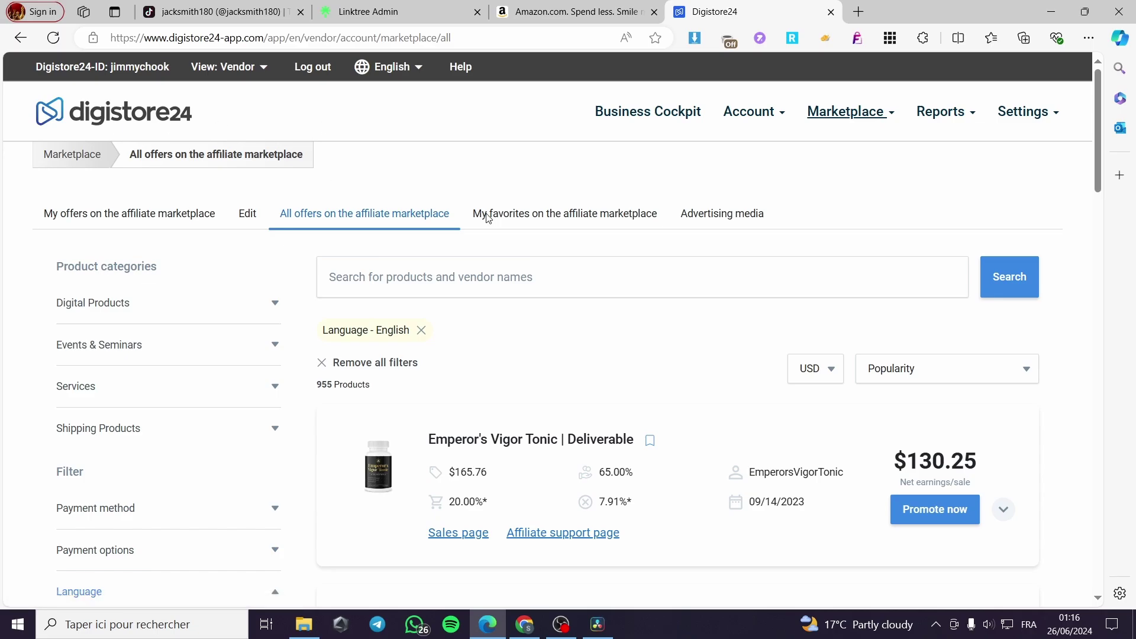
pyautogui.scroll(-3, 1098, 401)
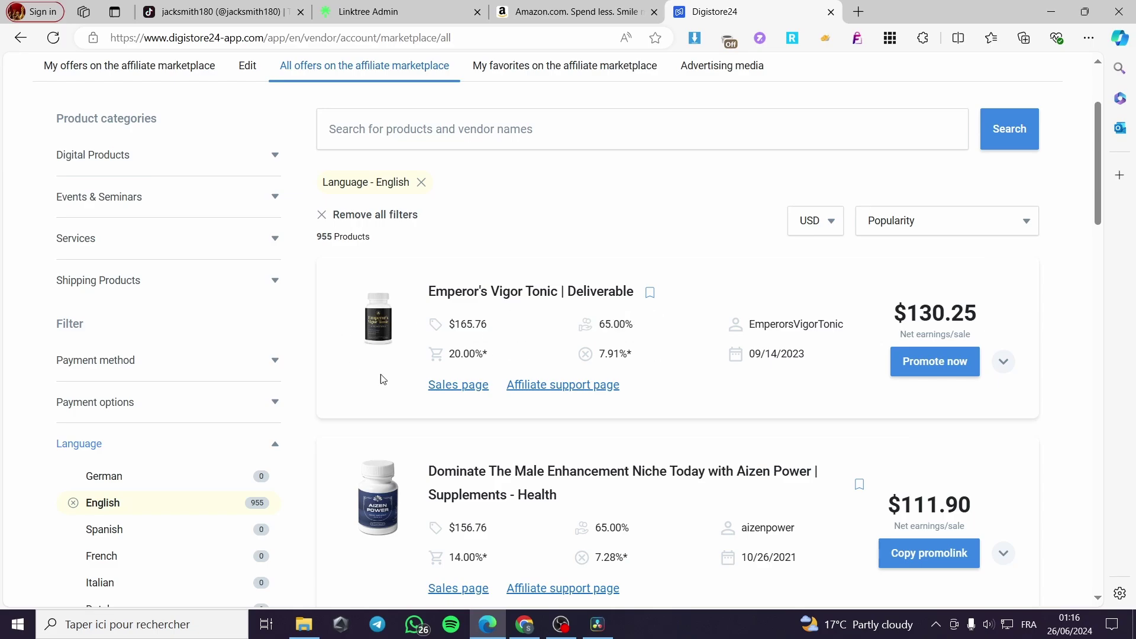
pyautogui.click(944, 364)
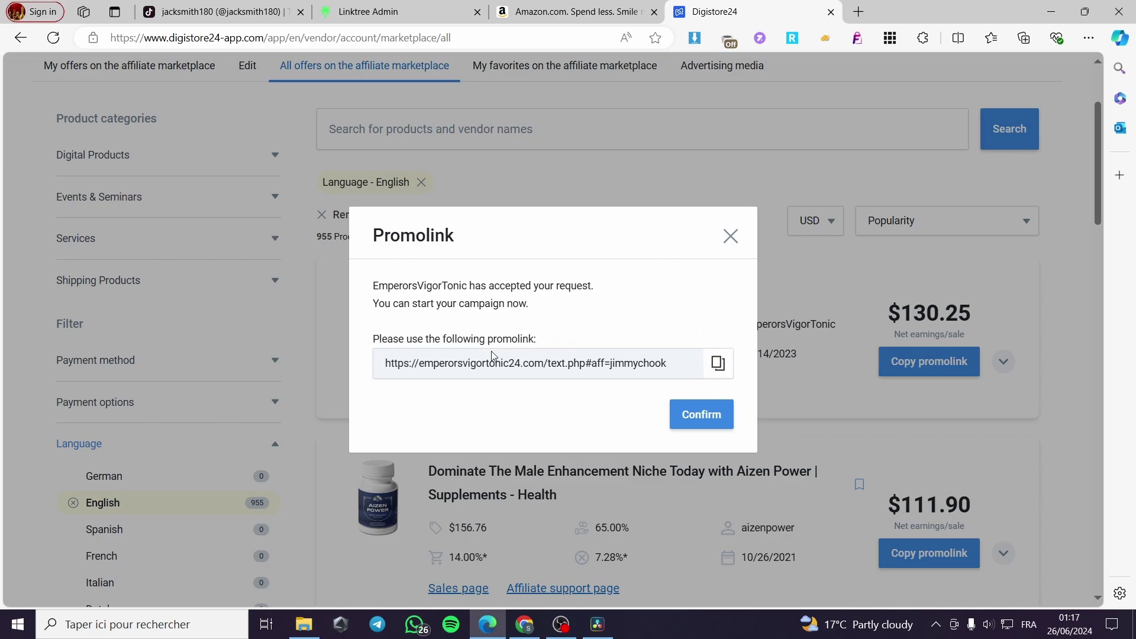
pyautogui.click(718, 362)
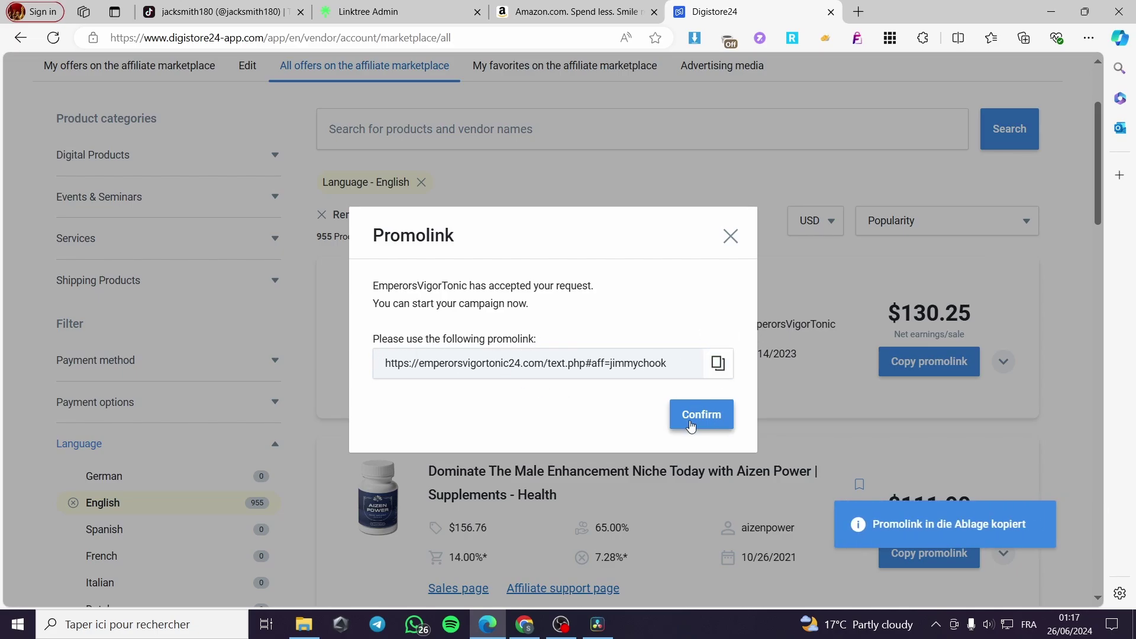
pyautogui.click(691, 426)
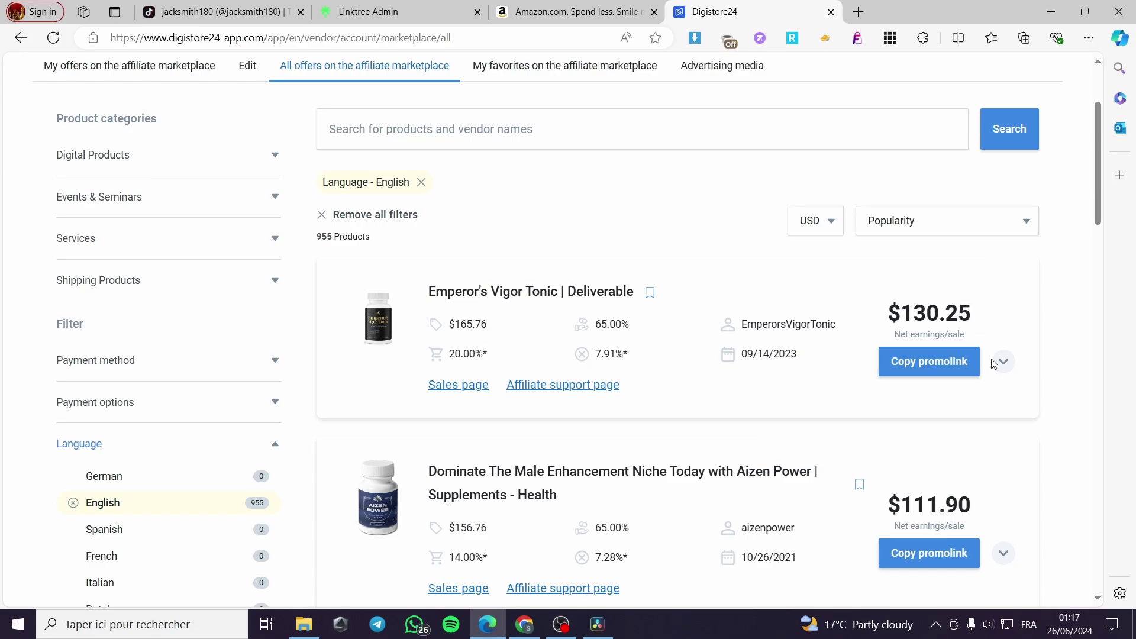
# - Open the Emperor's Vigor Tonic offer details and go to its sales page
pyautogui.click(388, 314)
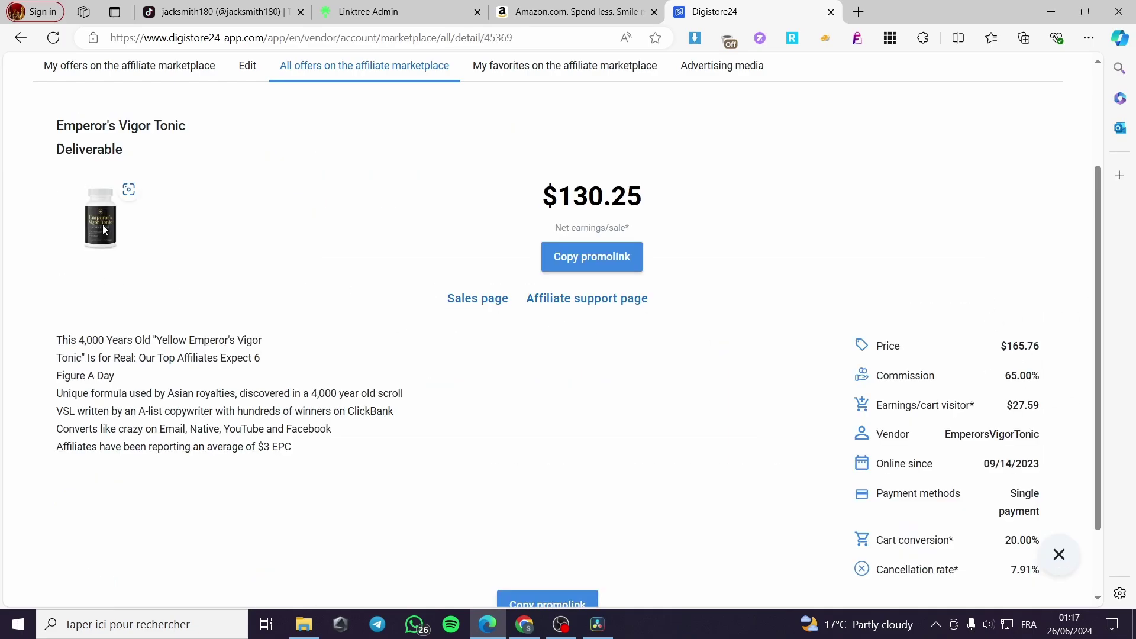
pyautogui.scroll(-3, 561, 314)
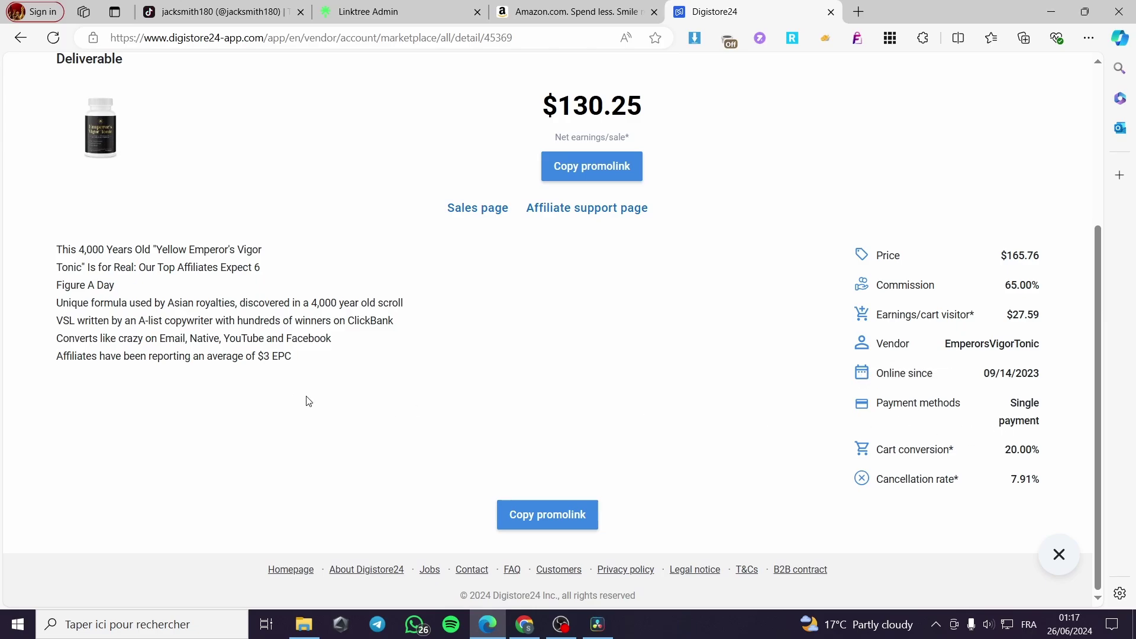
pyautogui.click(481, 209)
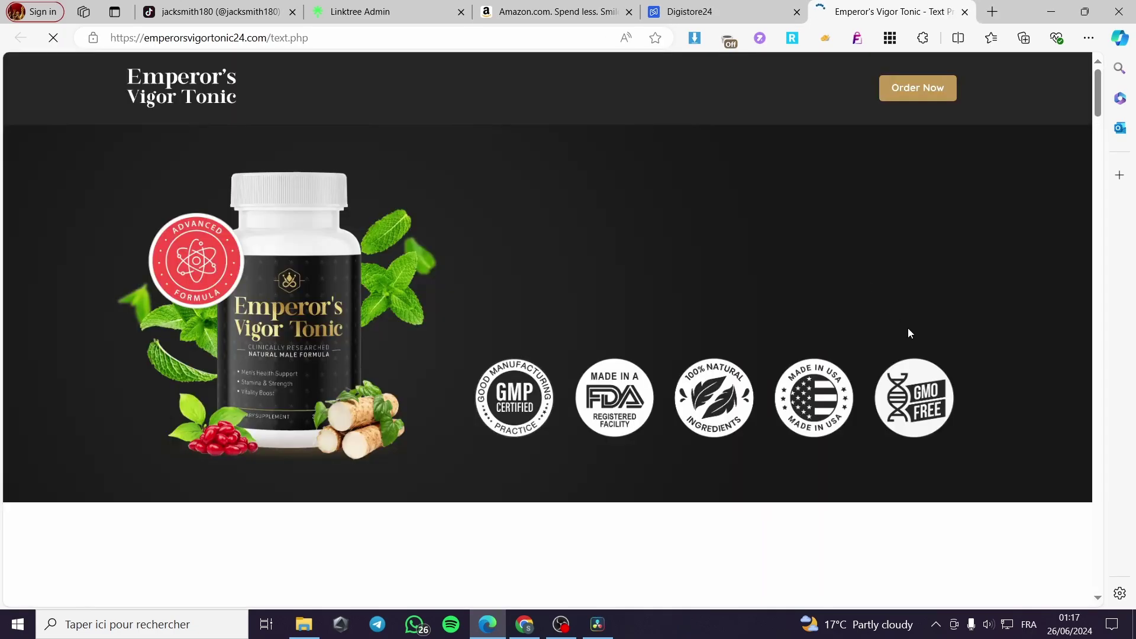
# - Save the 1 x bottle product image from the sales page as prod_1_bottle PNG in Downloads and open the file
pyautogui.rightClick(282, 284)
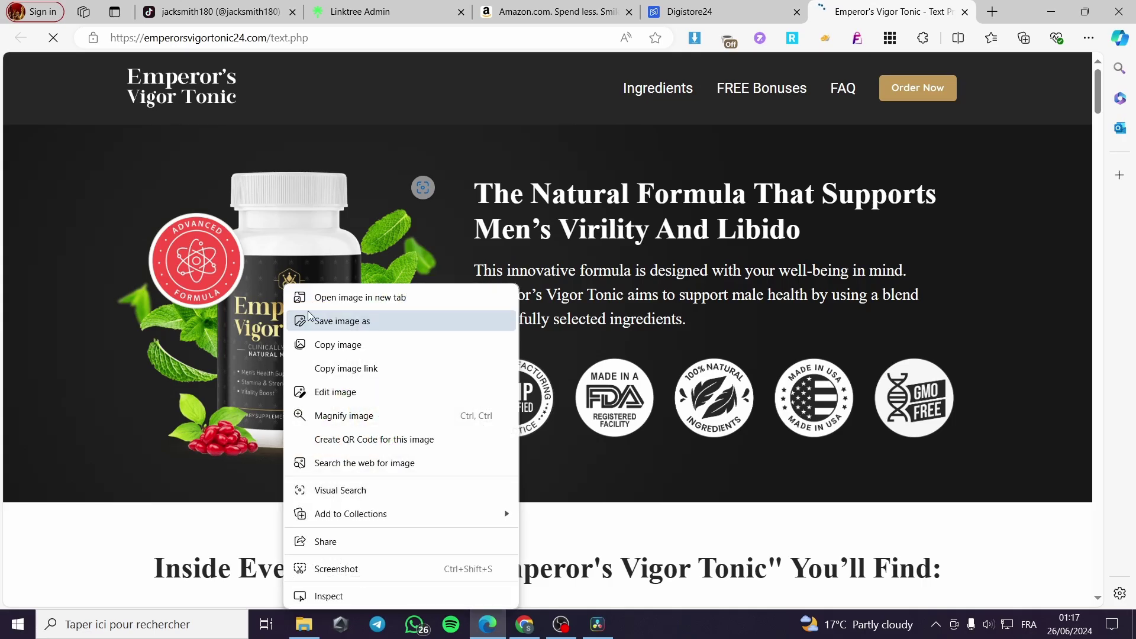
pyautogui.click(930, 330)
pyautogui.scroll(-15, 931, 330)
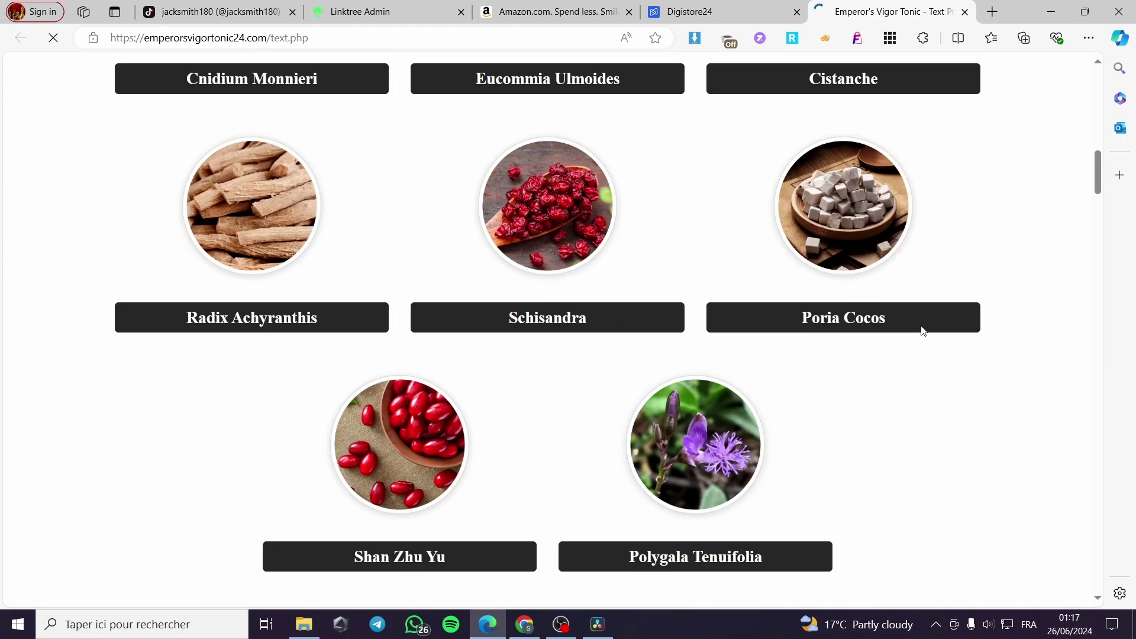
pyautogui.moveTo(1110, 174); pyautogui.dragTo(1109, 299)
pyautogui.scroll(-5, 1109, 299)
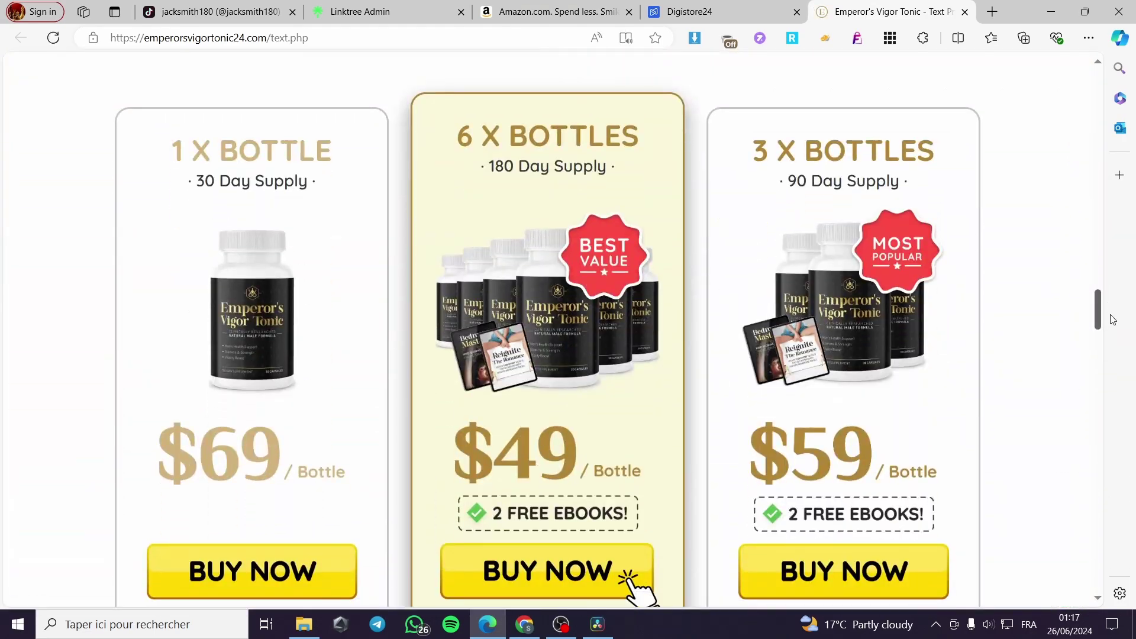
pyautogui.rightClick(240, 298)
pyautogui.click(299, 297)
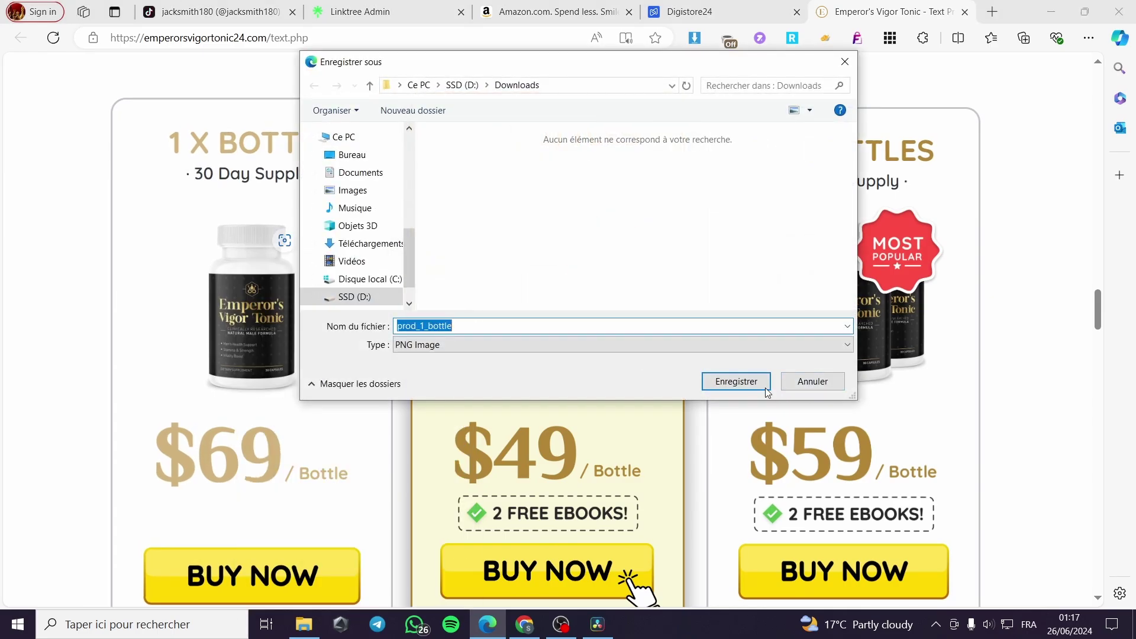
pyautogui.click(756, 383)
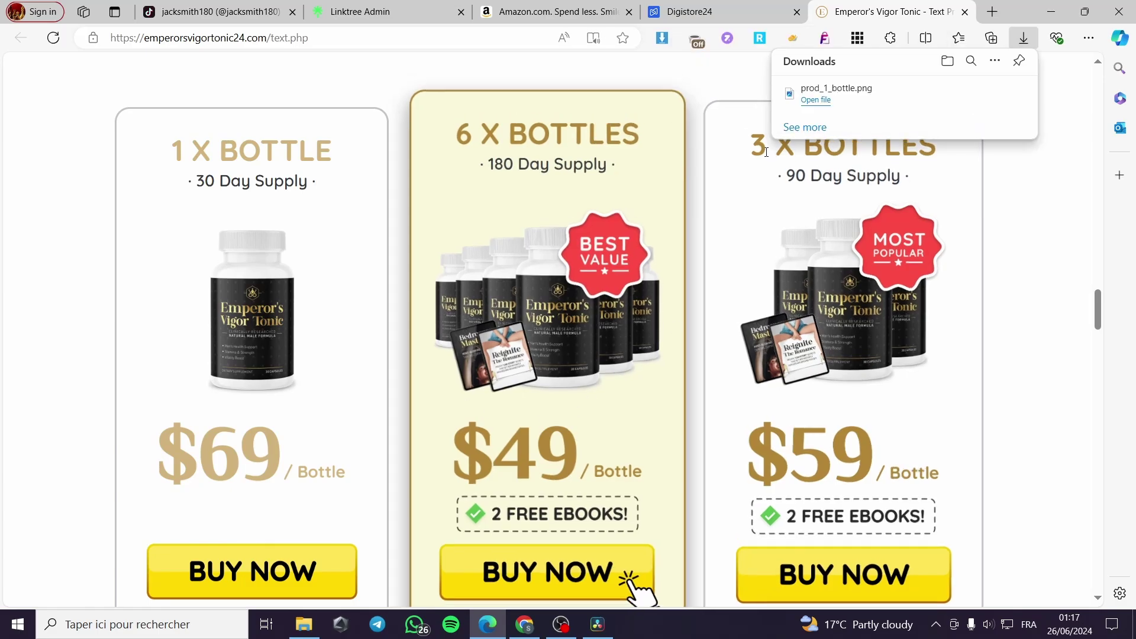
pyautogui.click(843, 97)
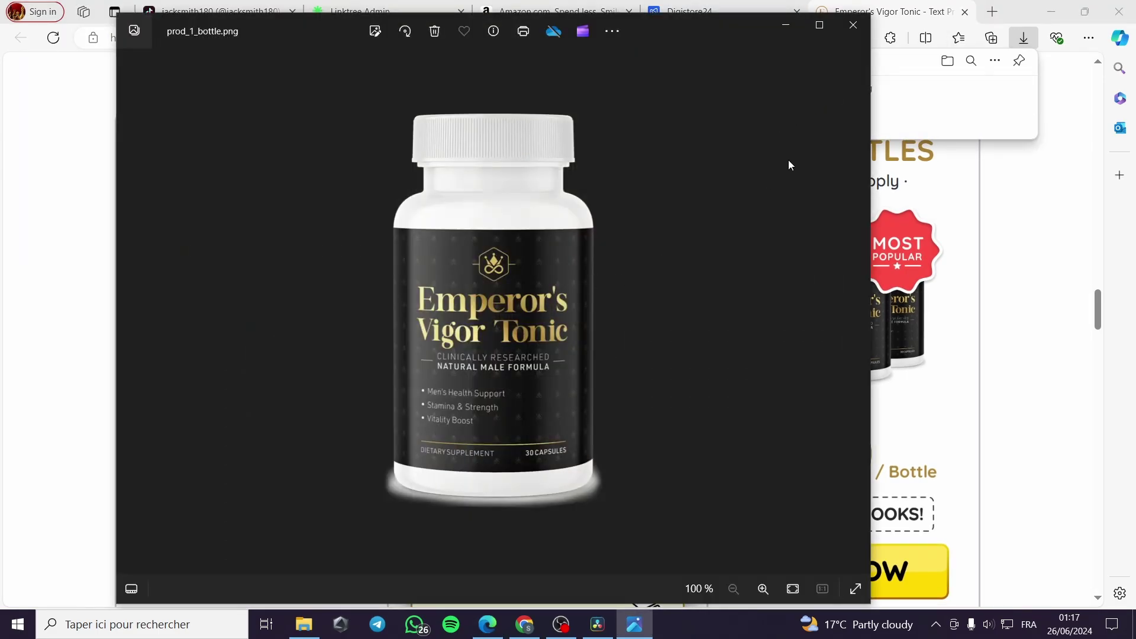
pyautogui.moveTo(734, 28); pyautogui.dragTo(828, 19)
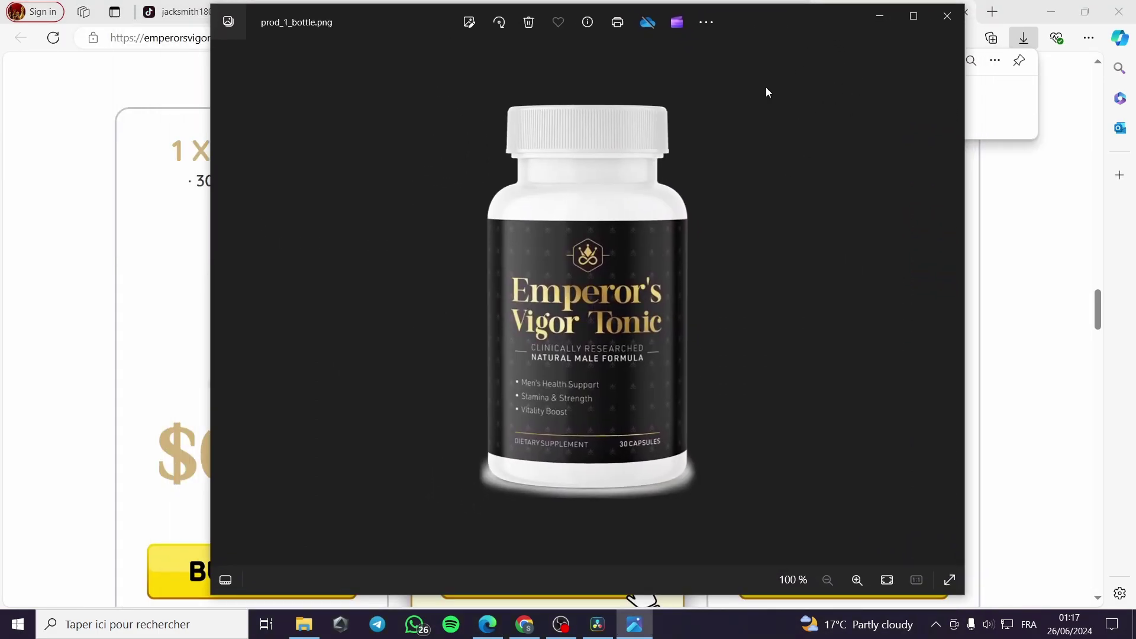
# - Close the product image, switch to Linktree, add the copied Emperor's Vigor Tonic promolink as a new link and reload the page
pyautogui.click(947, 17)
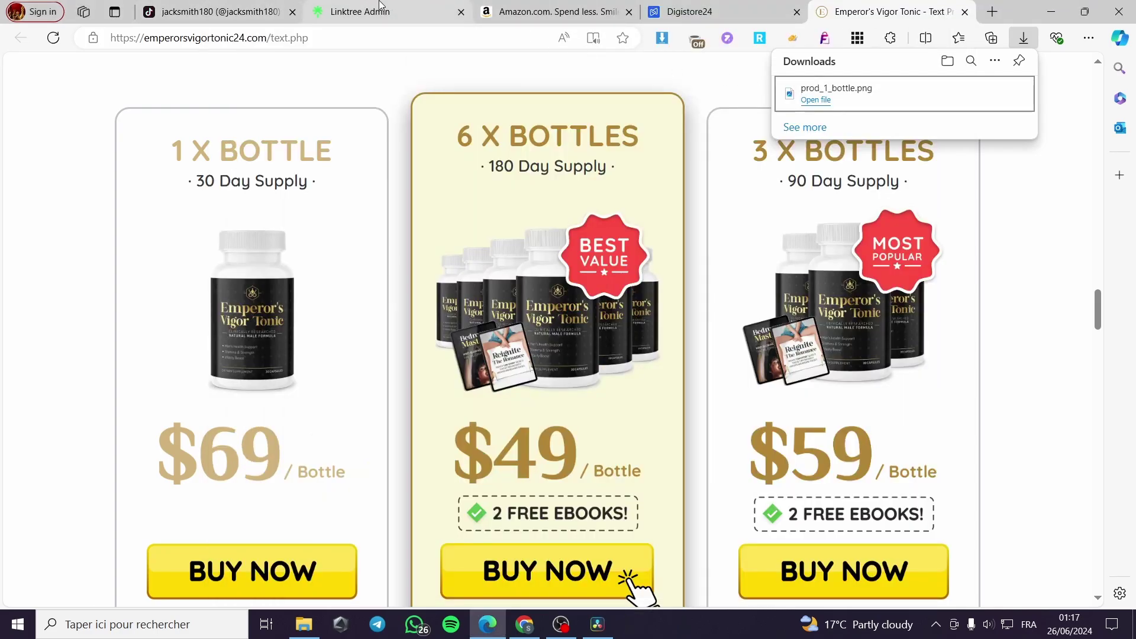
pyautogui.click(354, 17)
pyautogui.click(500, 229)
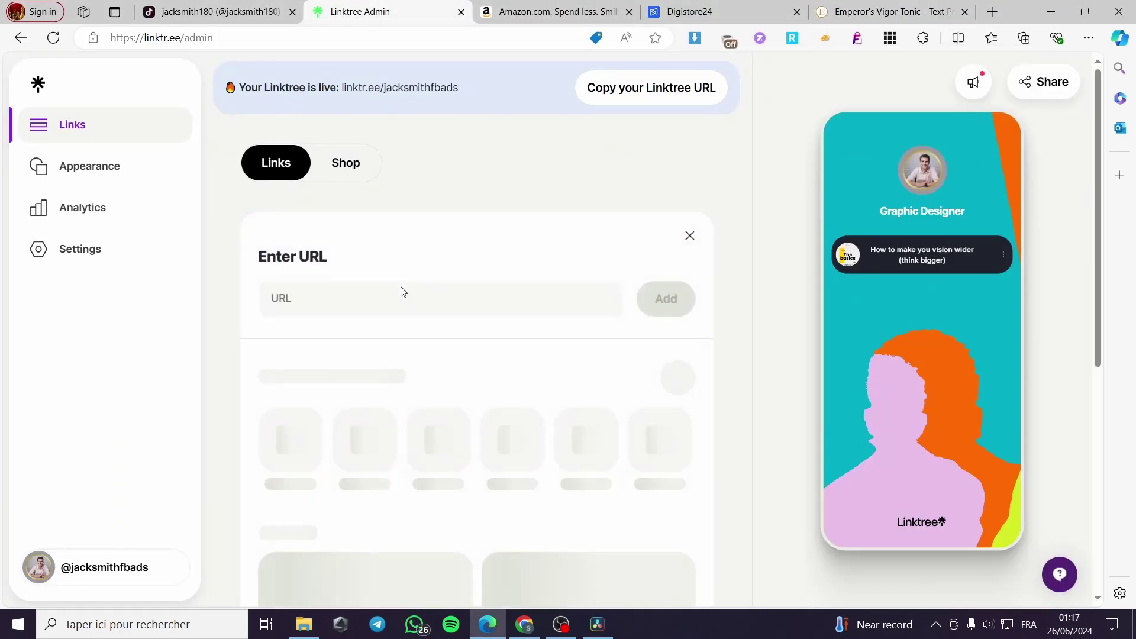
pyautogui.click(301, 299)
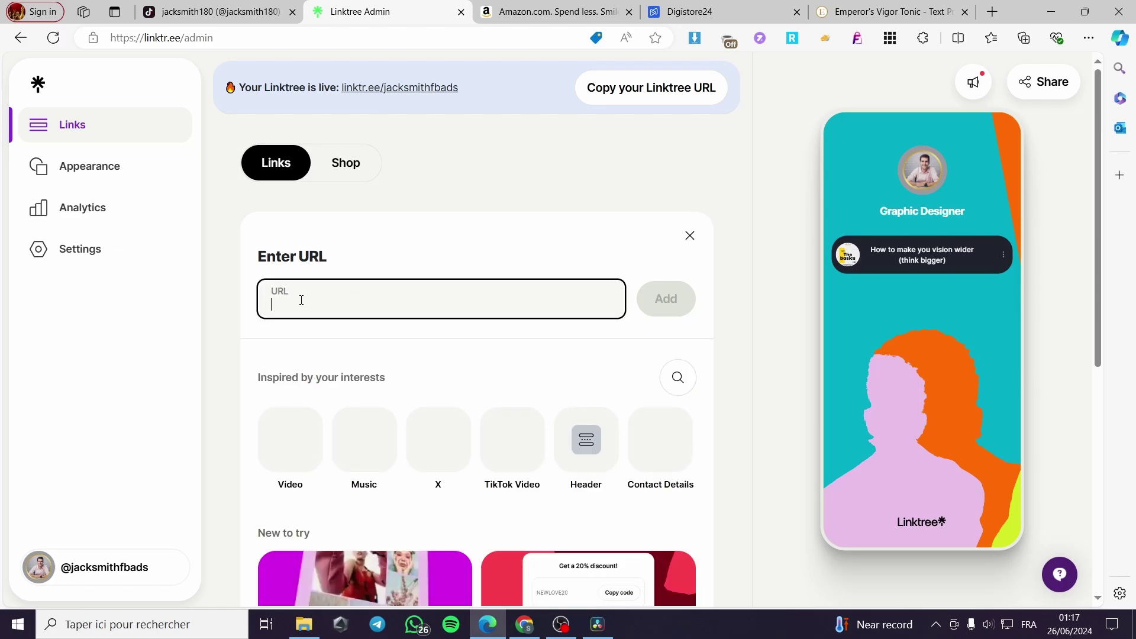
pyautogui.hotkey('ctrl', 'v')
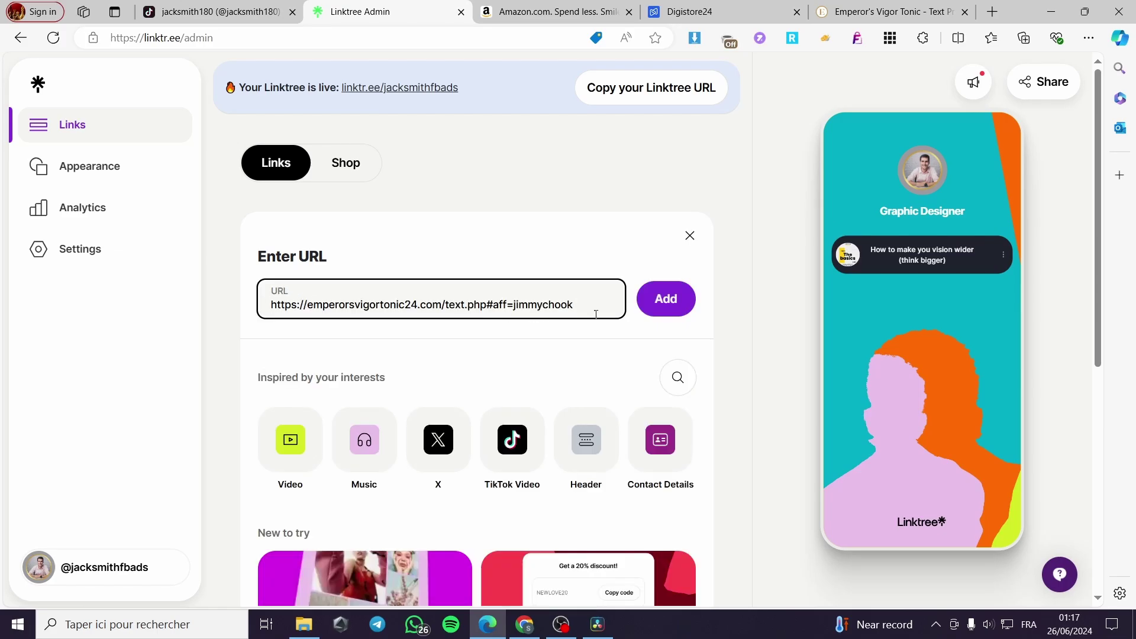
pyautogui.click(680, 304)
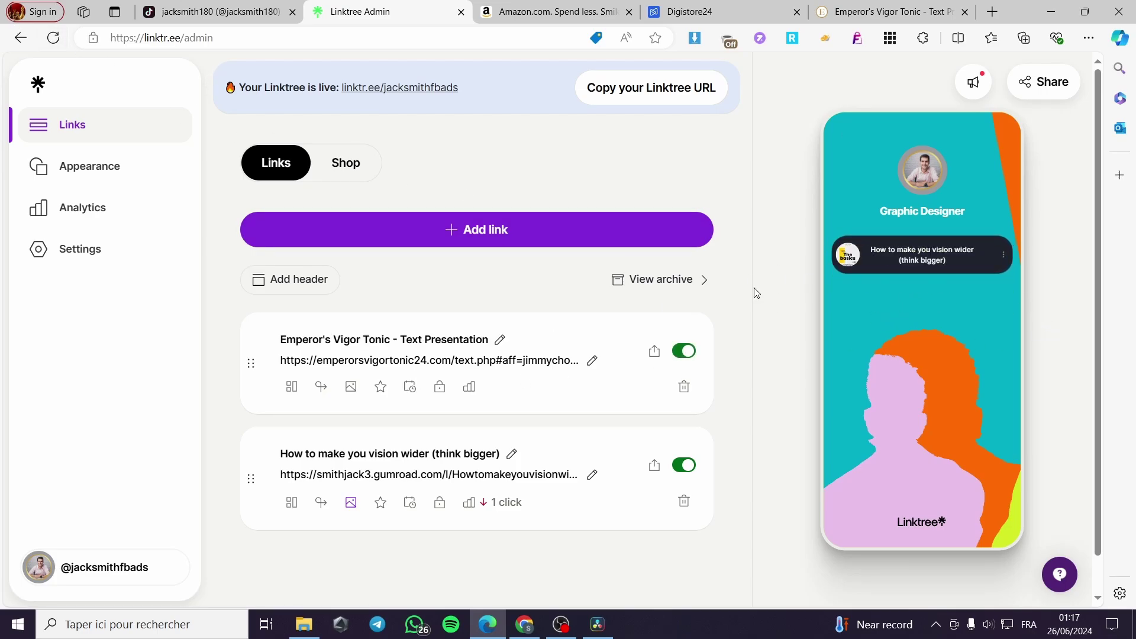
pyautogui.click(55, 43)
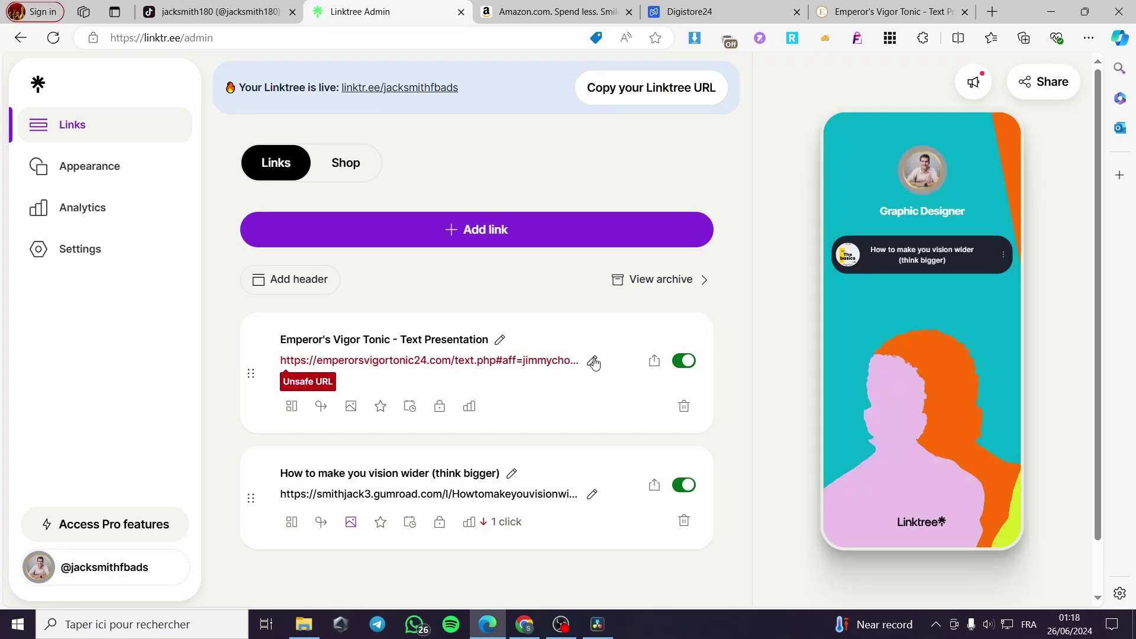
# - Copy the full URL of the Emperor's Vigor Tonic link in Linktree
pyautogui.click(593, 360)
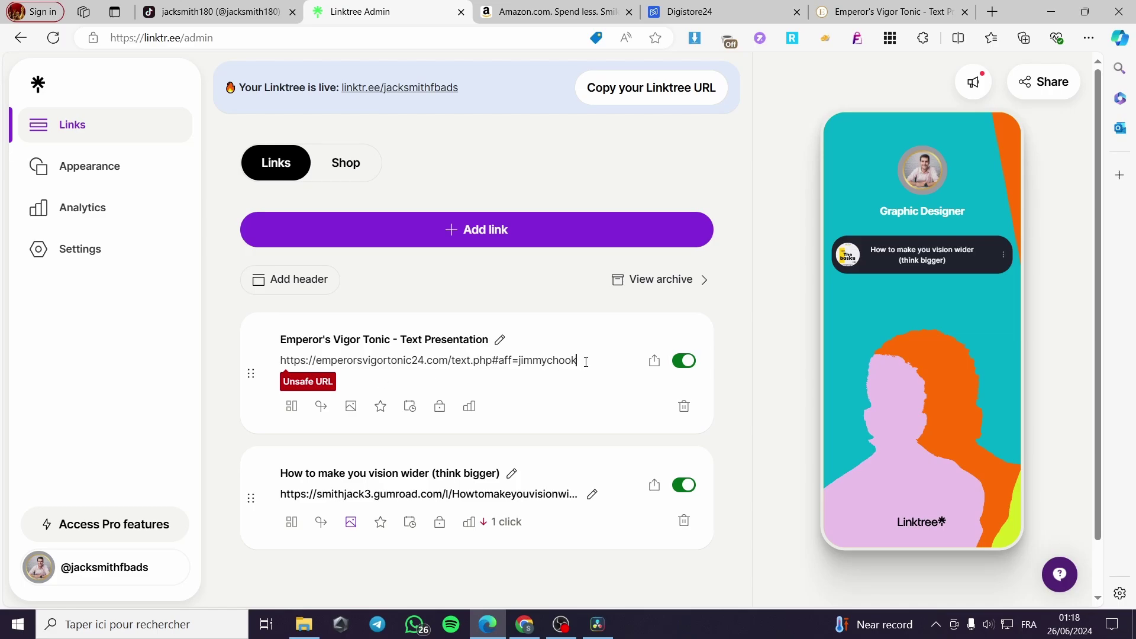
pyautogui.moveTo(586, 362)
pyautogui.mouseDown()
pyautogui.moveTo(279, 363)
pyautogui.moveTo(588, 363)
pyautogui.mouseUp()
pyautogui.hotkey('ctrl', 'c')
pyautogui.click(312, 379)
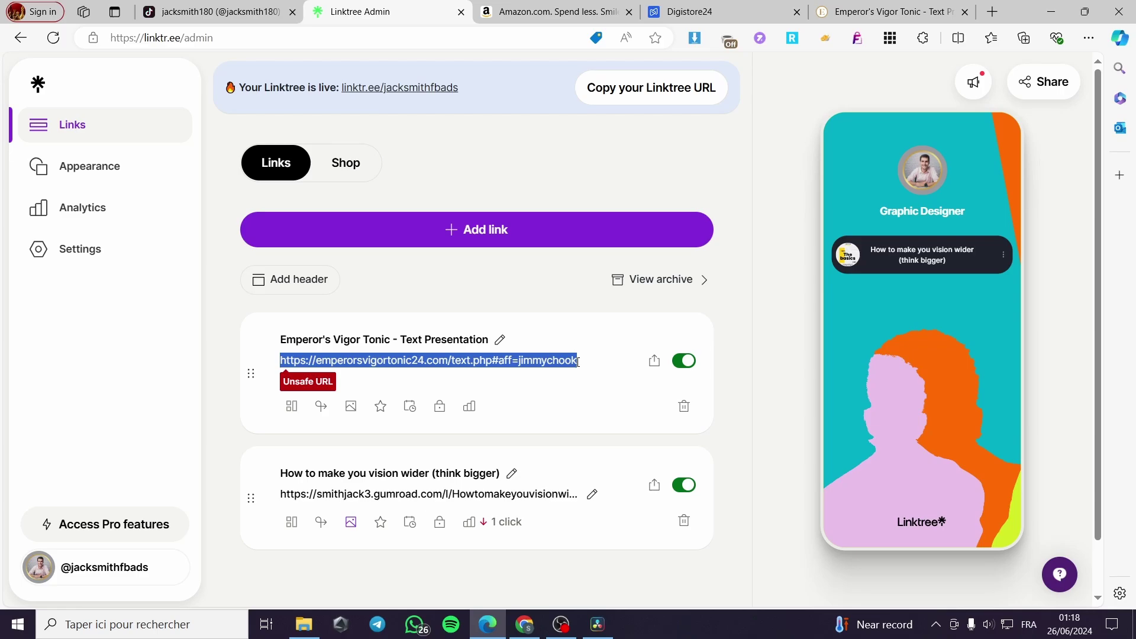
# - Open Google in a new tab, search for "short link" and open the Short URL website
pyautogui.click(993, 12)
pyautogui.write('google')
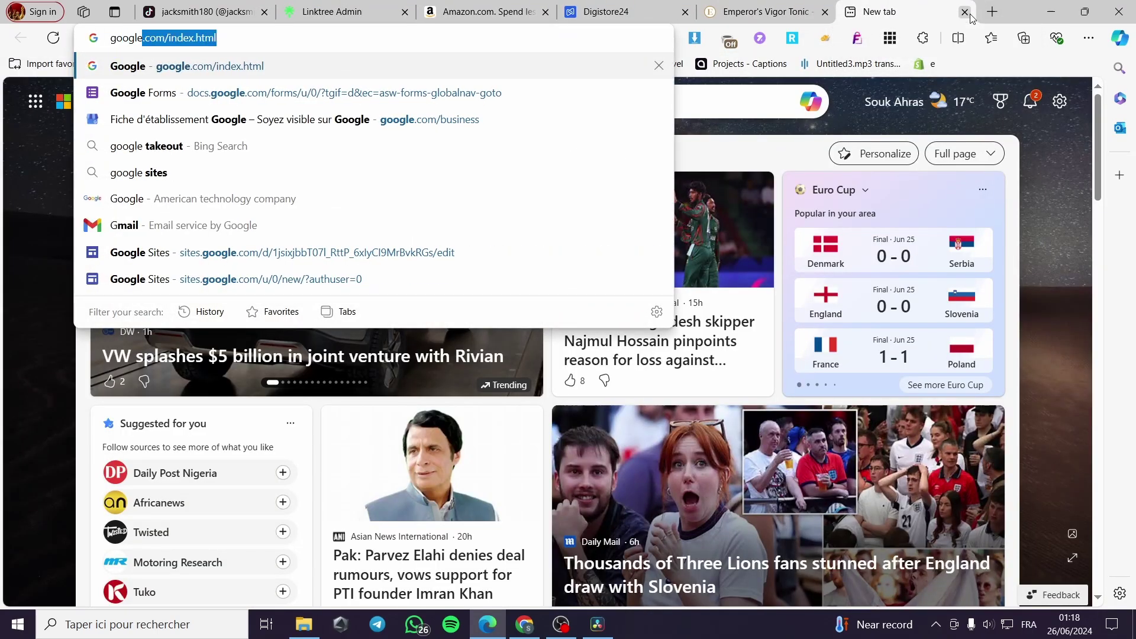
pyautogui.press('Return')
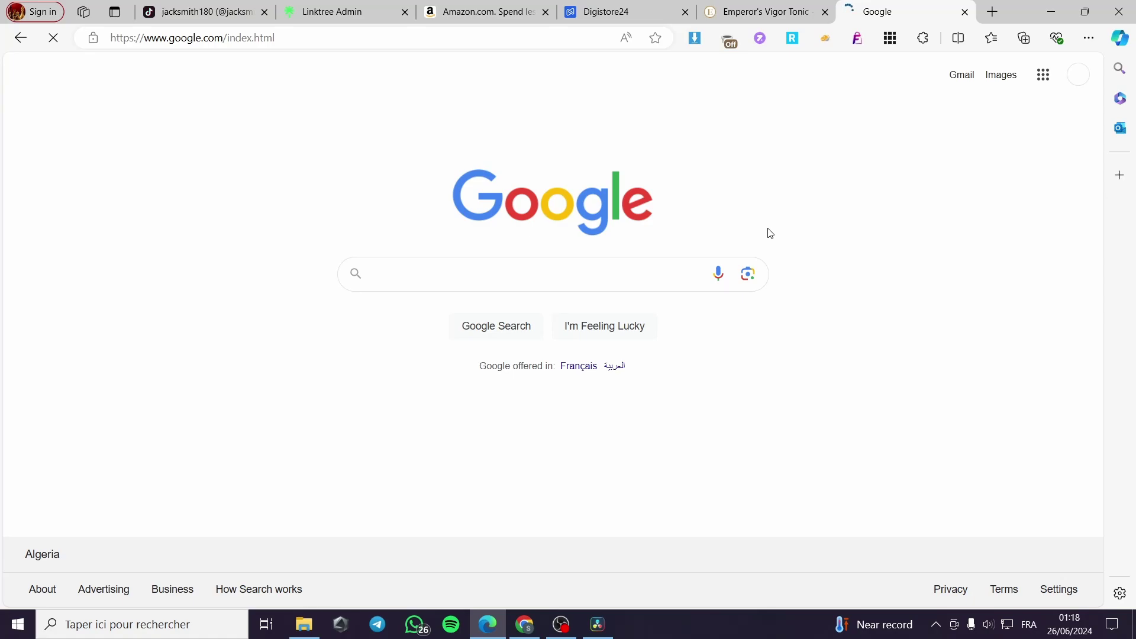
pyautogui.write('shor')
pyautogui.write('t')
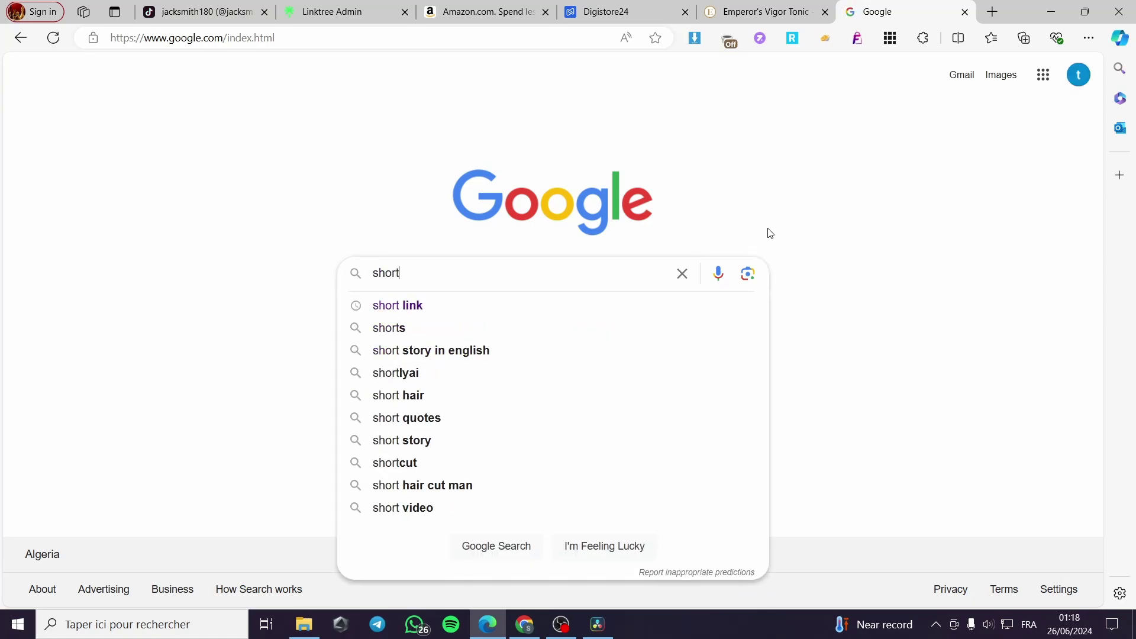
pyautogui.press('Down')
pyautogui.press('Return')
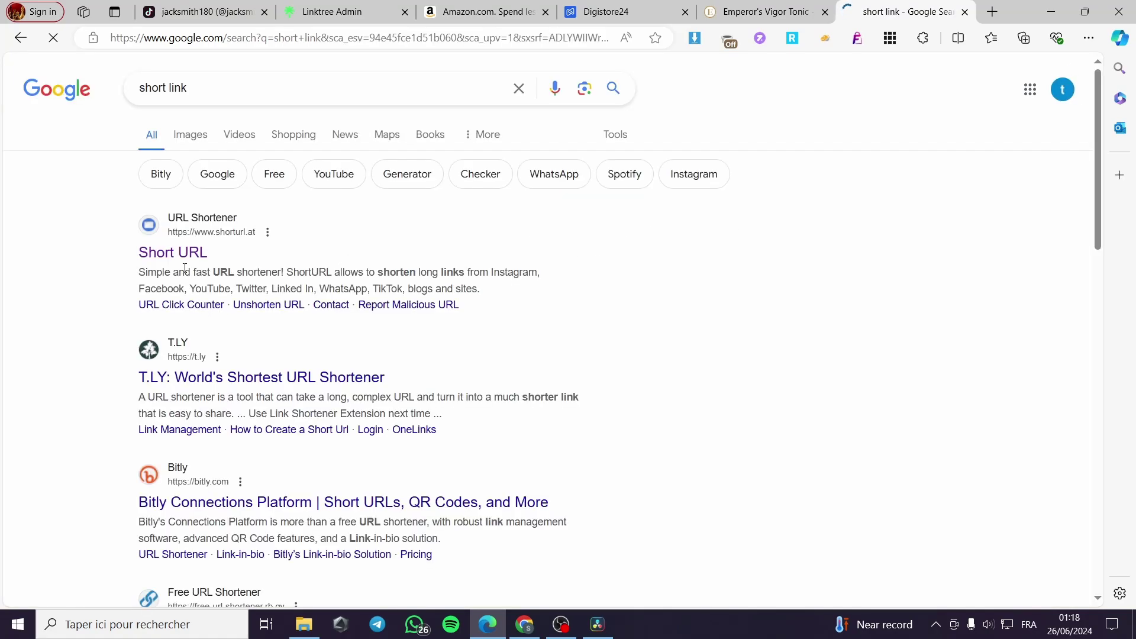
pyautogui.click(175, 253)
# - Shorten the copied promolink with Short URL and select the resulting short link for copying
pyautogui.click(469, 235)
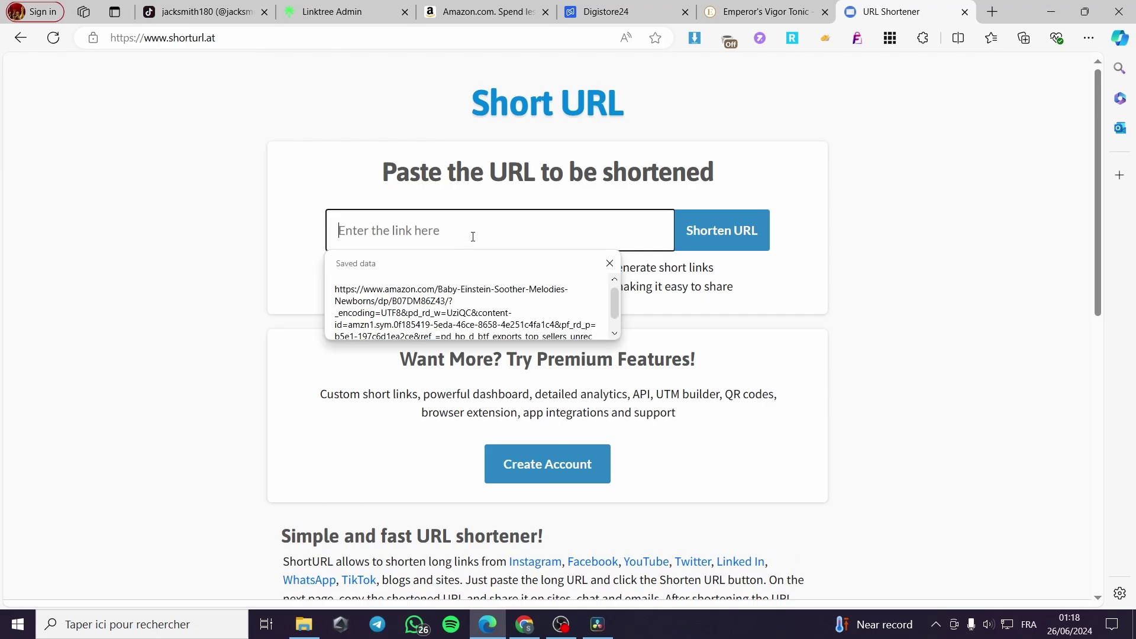
pyautogui.hotkey('ctrl', 'v')
pyautogui.click(710, 230)
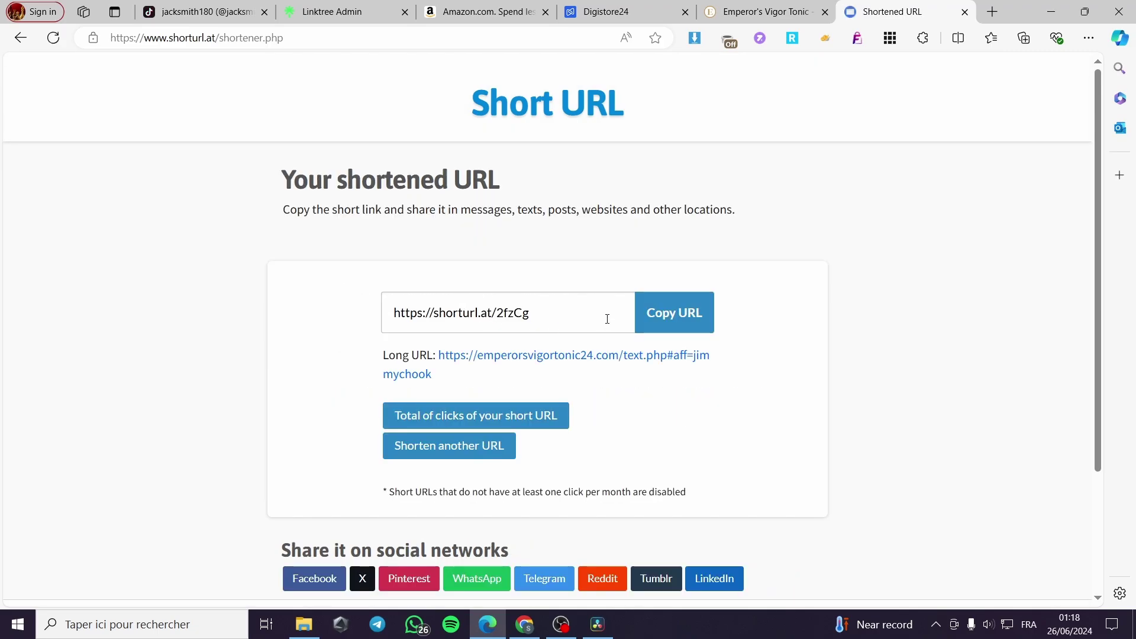
pyautogui.moveTo(606, 317); pyautogui.dragTo(402, 310)
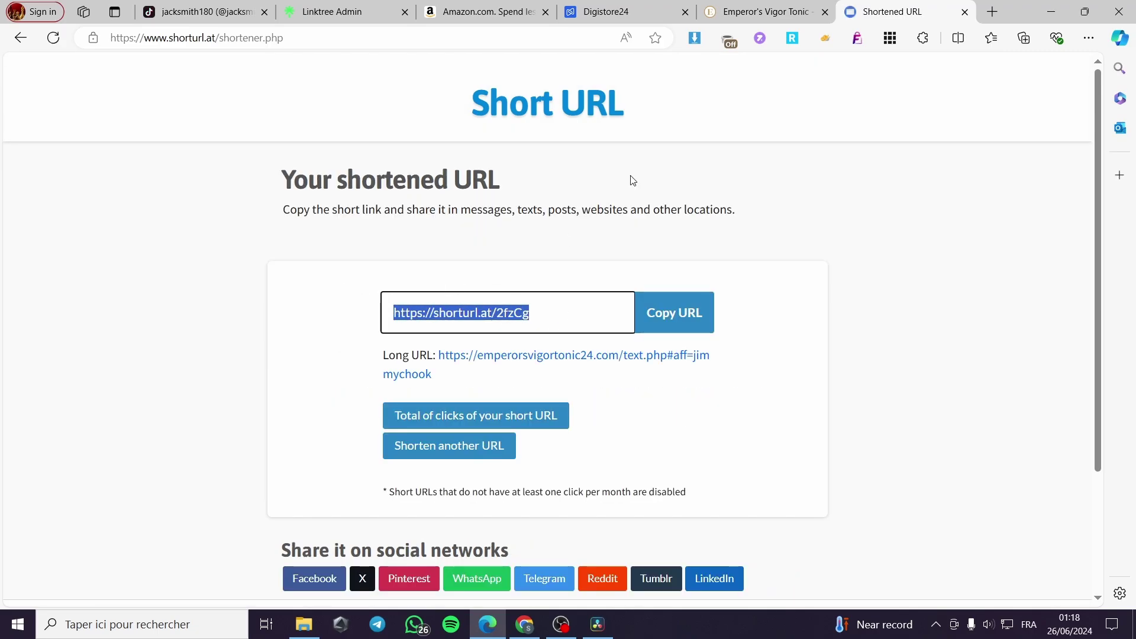
pyautogui.click(332, 12)
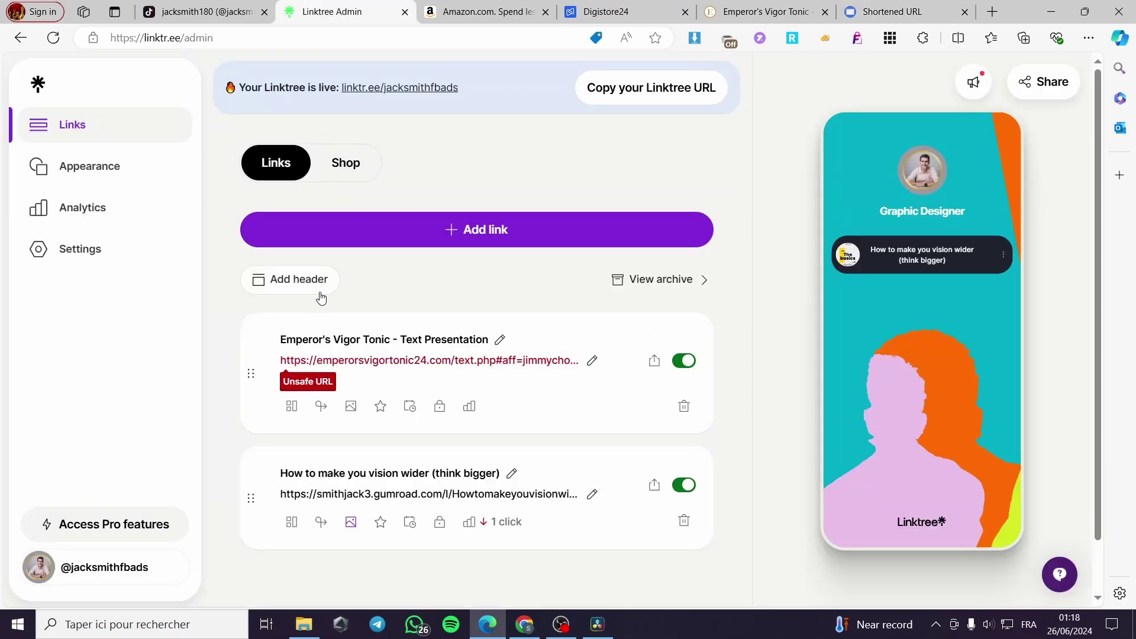
pyautogui.click(592, 360)
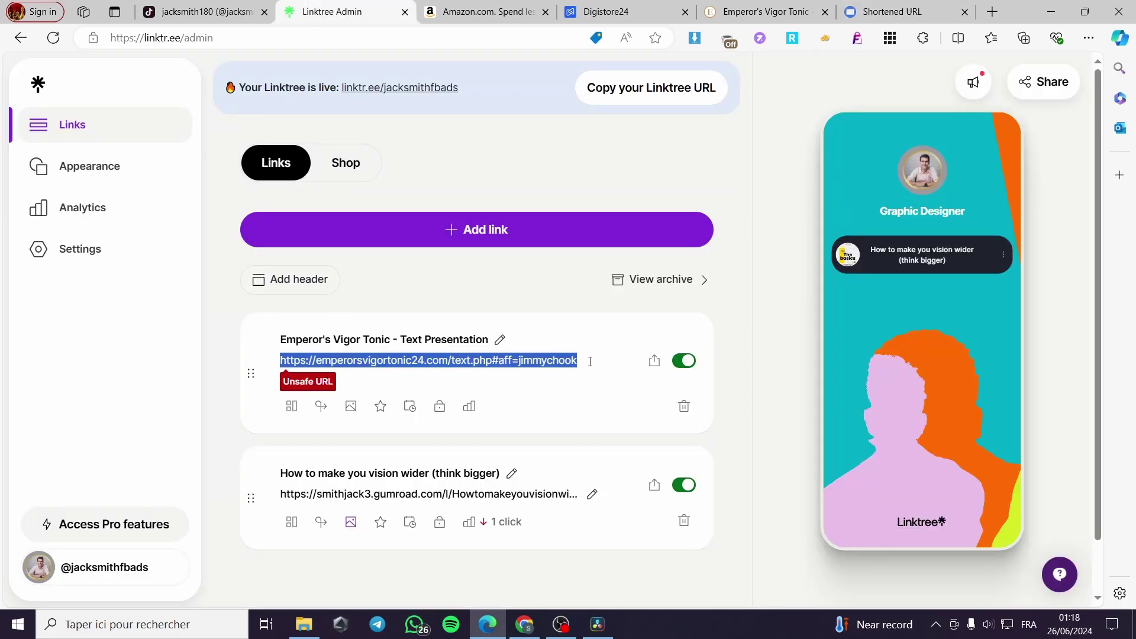
pyautogui.press('BackSpace')
pyautogui.write('https://shorturl.at/2fzCg')
pyautogui.press('Return')
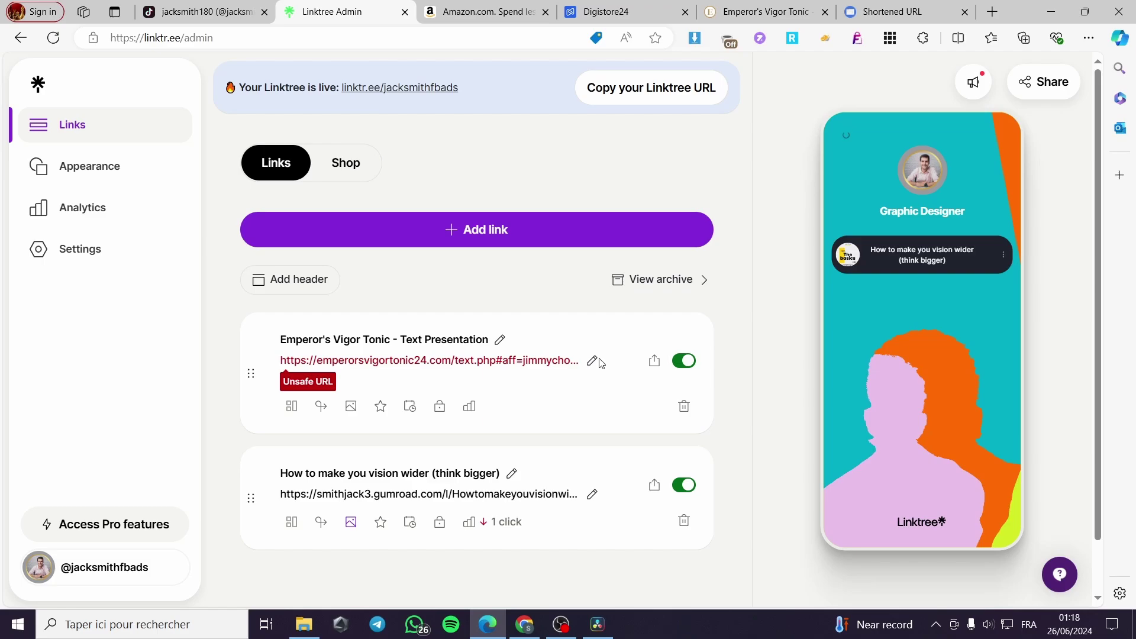
pyautogui.click(593, 361)
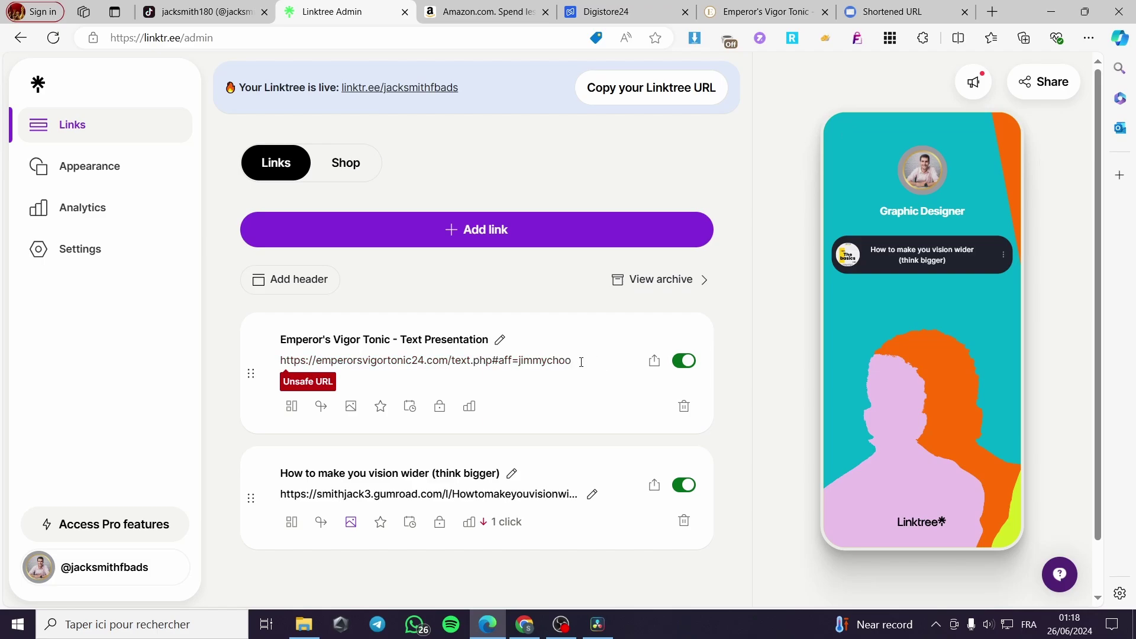
pyautogui.press('BackSpace')
pyautogui.press('BackSpace')
pyautogui.press('BackSpace')
pyautogui.press('BackSpace')
pyautogui.press('BackSpace')
pyautogui.press('BackSpace')
pyautogui.press('BackSpace')
pyautogui.press('BackSpace')
pyautogui.press('BackSpace')
pyautogui.press('BackSpace')
pyautogui.press('BackSpace')
pyautogui.press('BackSpace')
pyautogui.press('BackSpace')
pyautogui.press('BackSpace')
pyautogui.press('BackSpace')
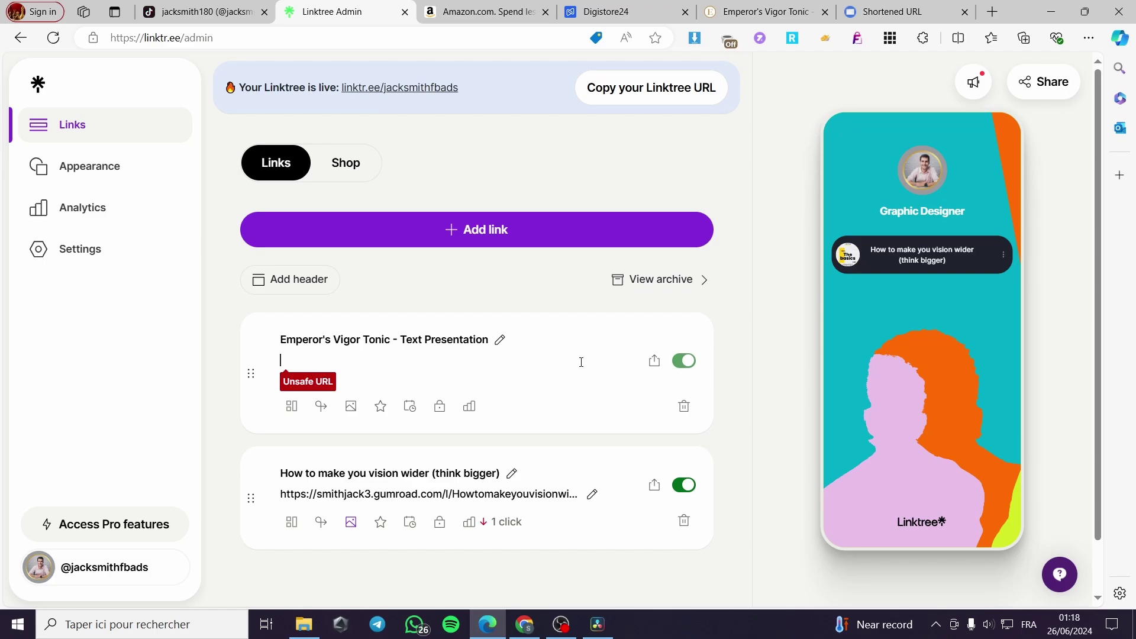
pyautogui.write('https://shorturl.at/2fzCg')
pyautogui.hotkey('ctrl', 'z')
pyautogui.hotkey('ctrl', 'z')
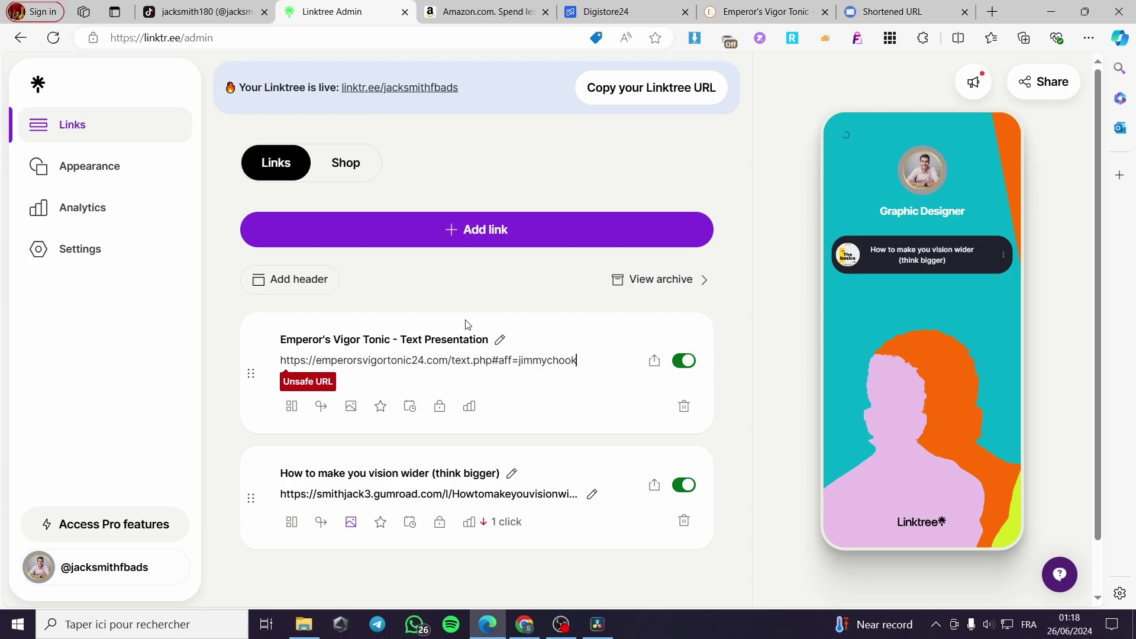
# - Try to permanently delete the Emperor's Vigor Tonic link from Linktree
pyautogui.moveTo(571, 364); pyautogui.dragTo(176, 364)
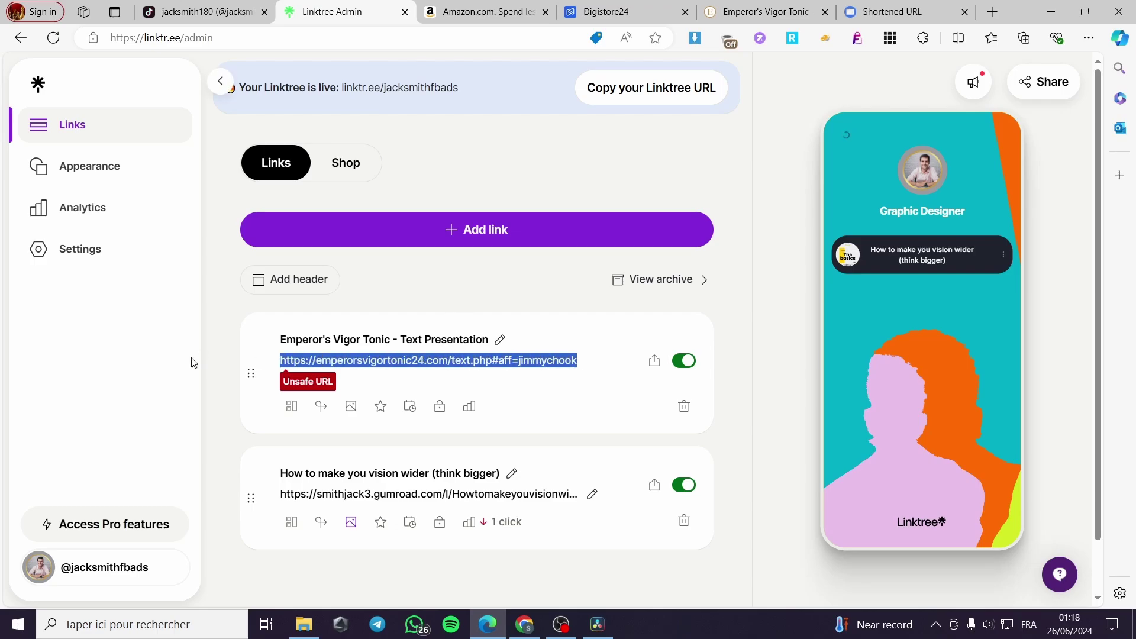
pyautogui.click(684, 407)
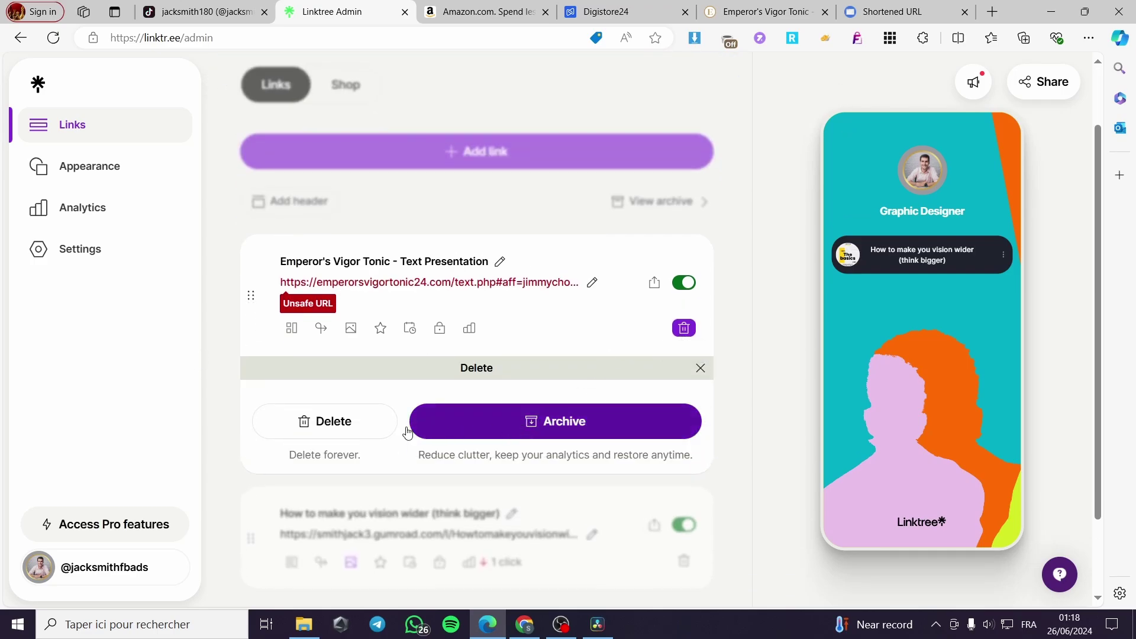
pyautogui.click(380, 418)
pyautogui.click(482, 233)
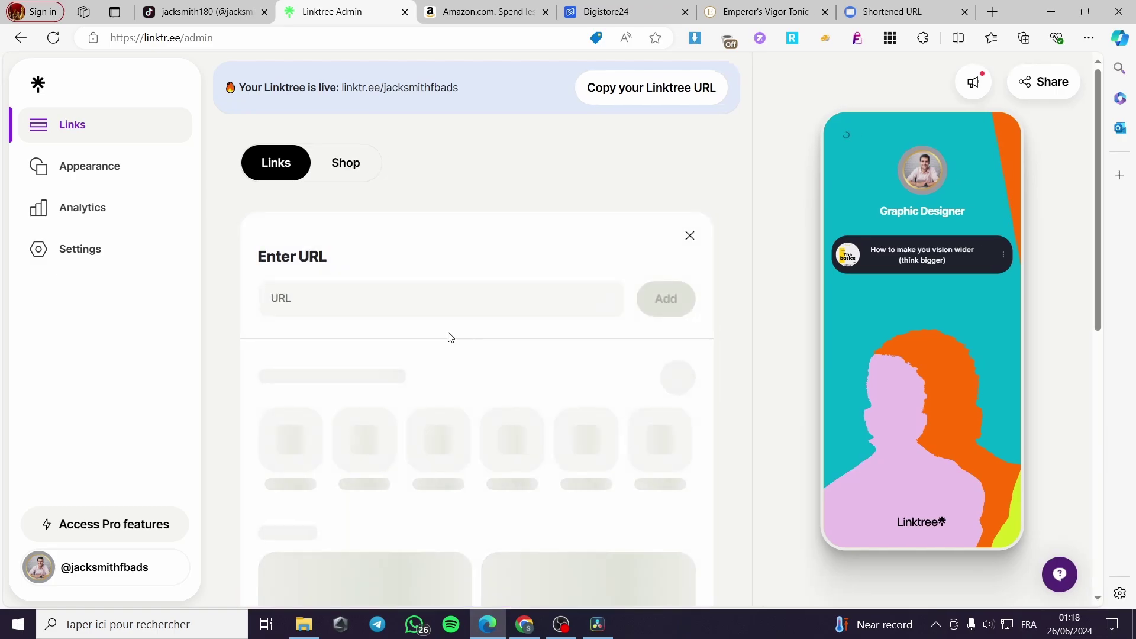
pyautogui.click(424, 303)
pyautogui.write('https://shorturl.at/2fzCg')
pyautogui.click(673, 314)
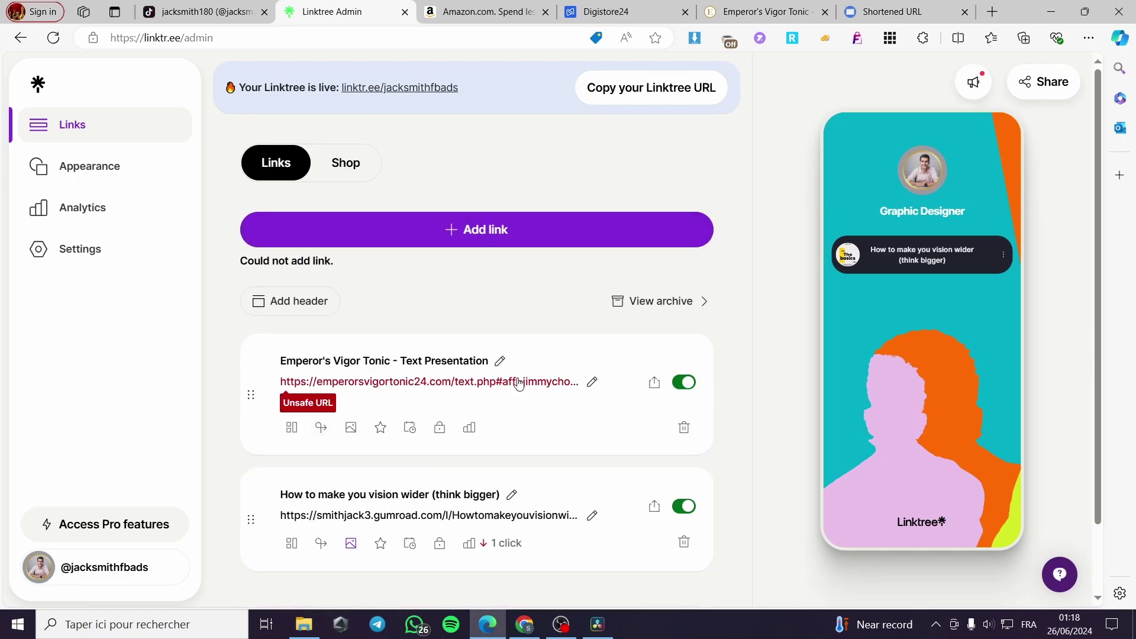
# - Clear the whole URL of the Emperor's Vigor Tonic link
pyautogui.click(592, 382)
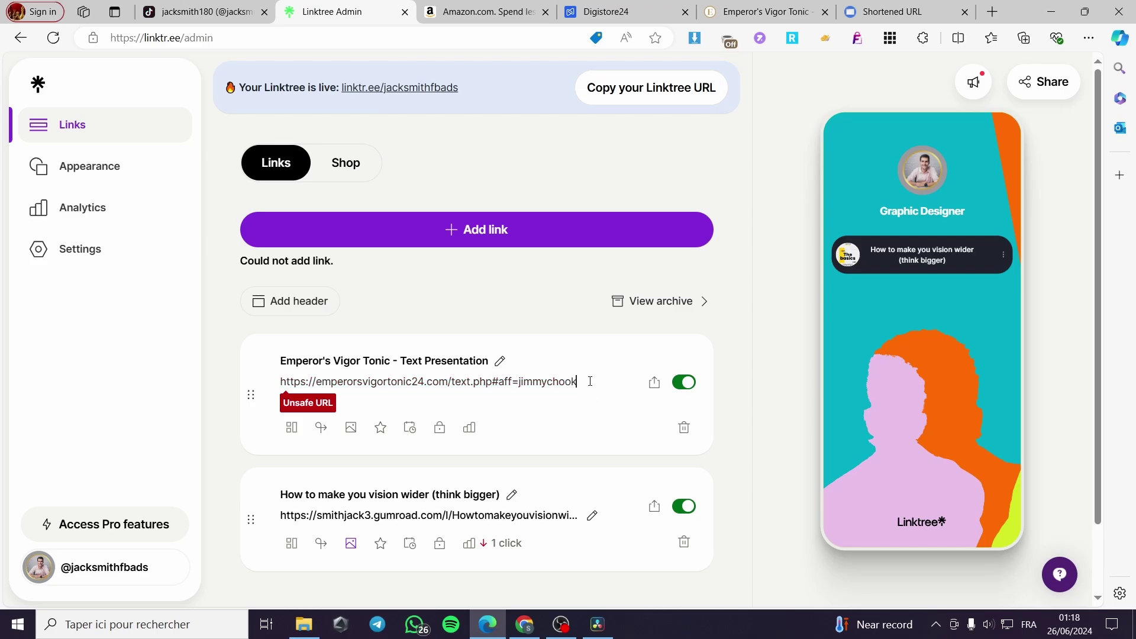
pyautogui.moveTo(577, 382); pyautogui.dragTo(221, 382)
pyautogui.press('BackSpace')
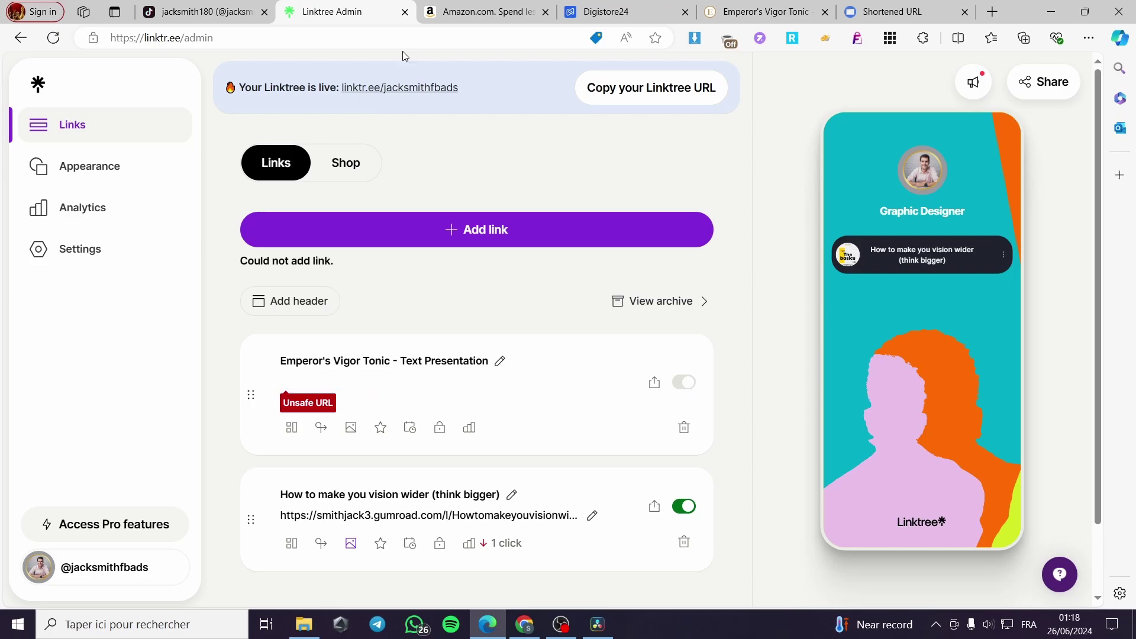
# - Close the Emperor's Vigor Tonic sales page and the Short URL page
pyautogui.click(778, 7)
pyautogui.click(825, 12)
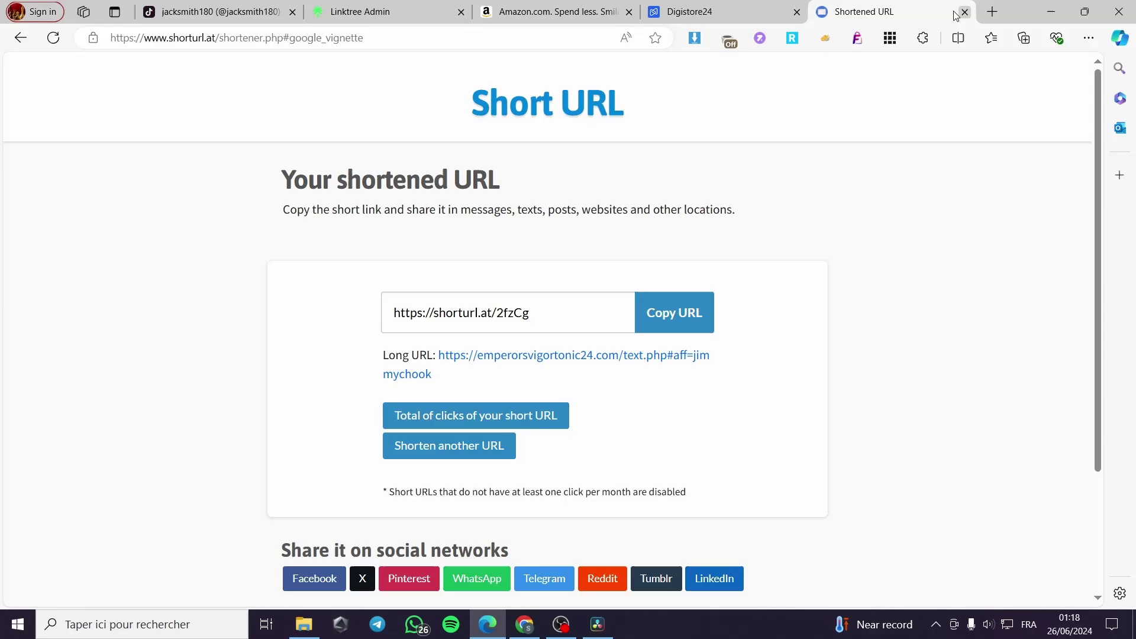
pyautogui.click(964, 12)
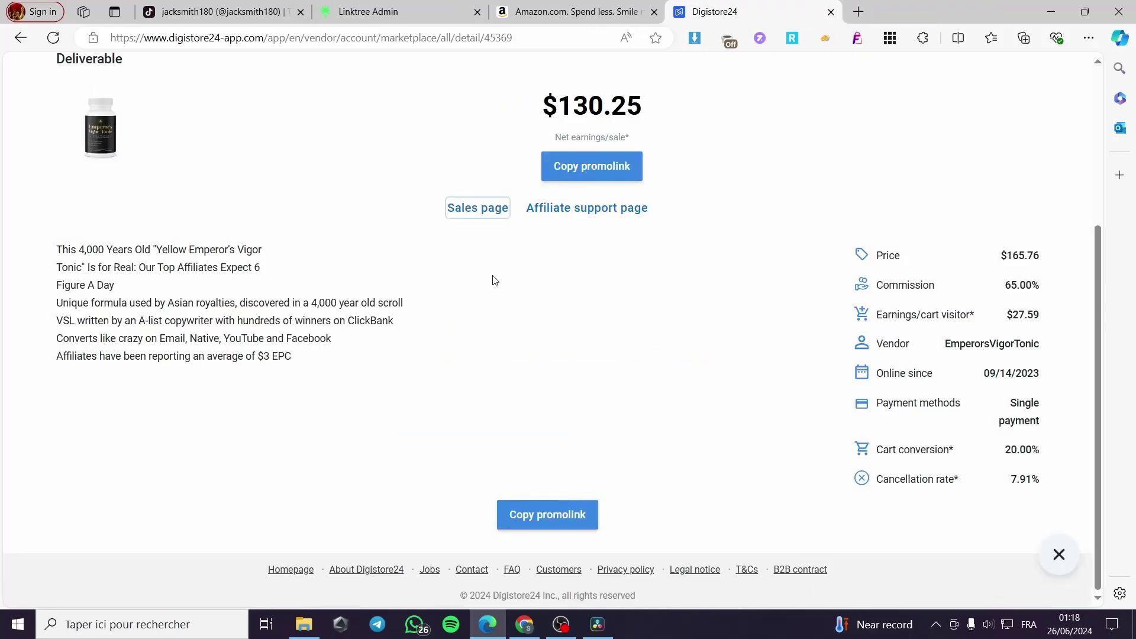
# - Switch to Amazon, browse the homepage products and view the Mielle Organics Rosemary Mint Strengthening Conditioner product page
pyautogui.click(568, 11)
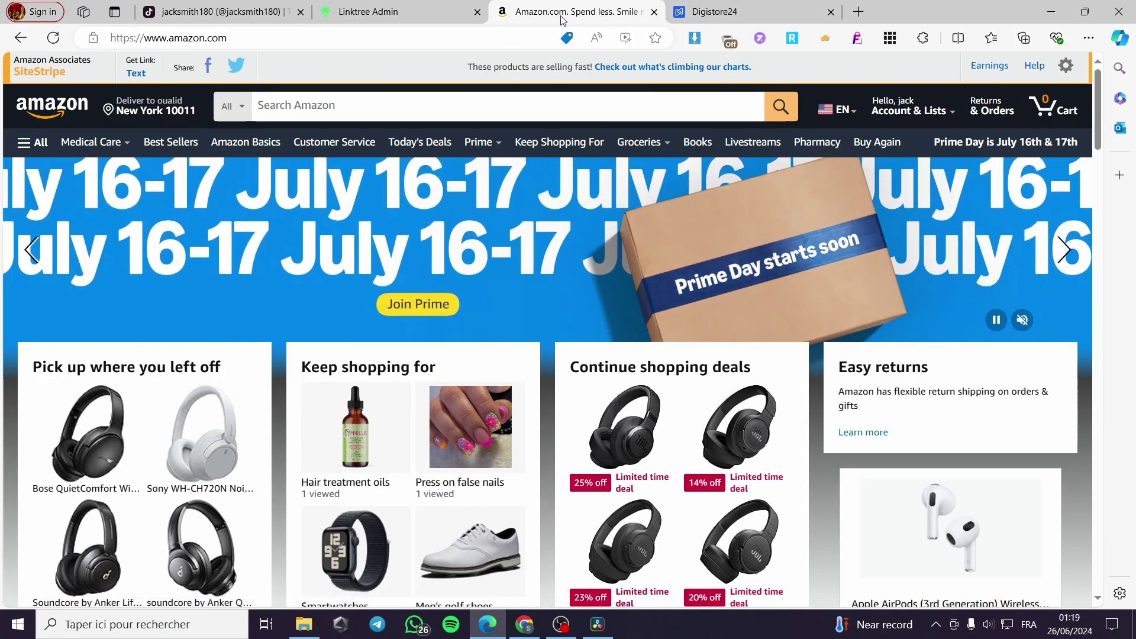
pyautogui.scroll(-10, 519, 330)
pyautogui.scroll(-4, 484, 351)
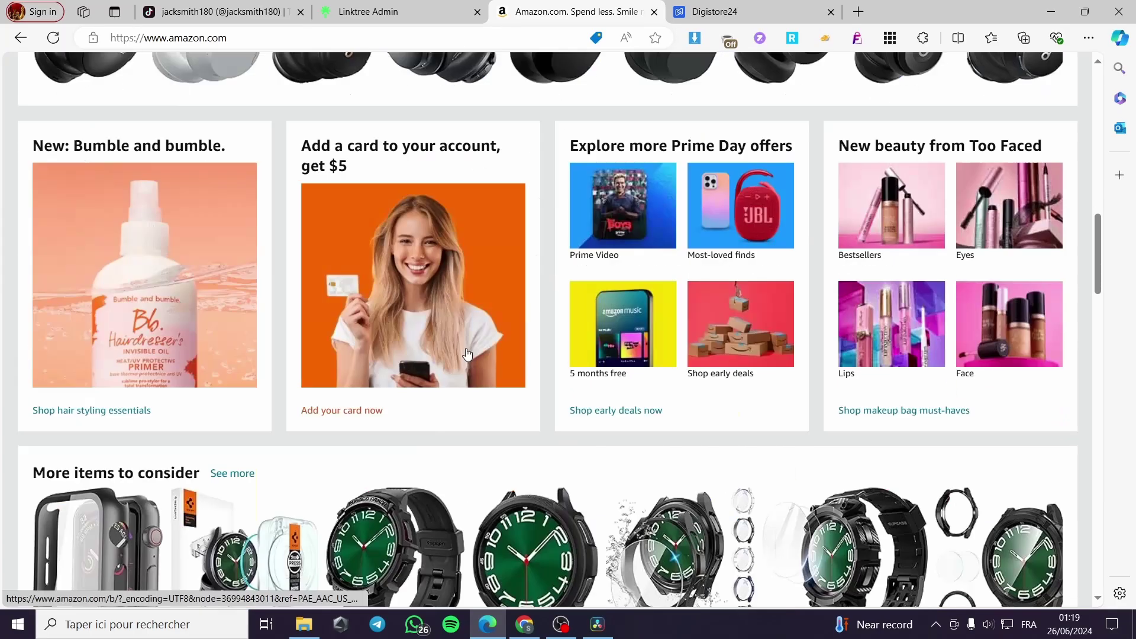
pyautogui.scroll(15, 720, 487)
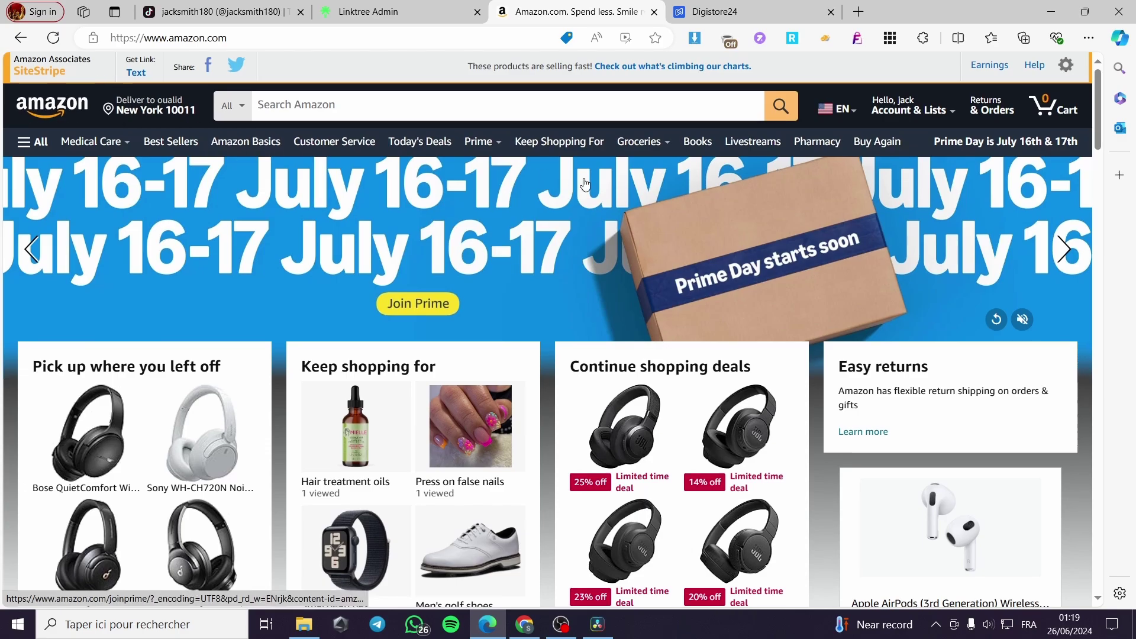
pyautogui.scroll(-20, 778, 223)
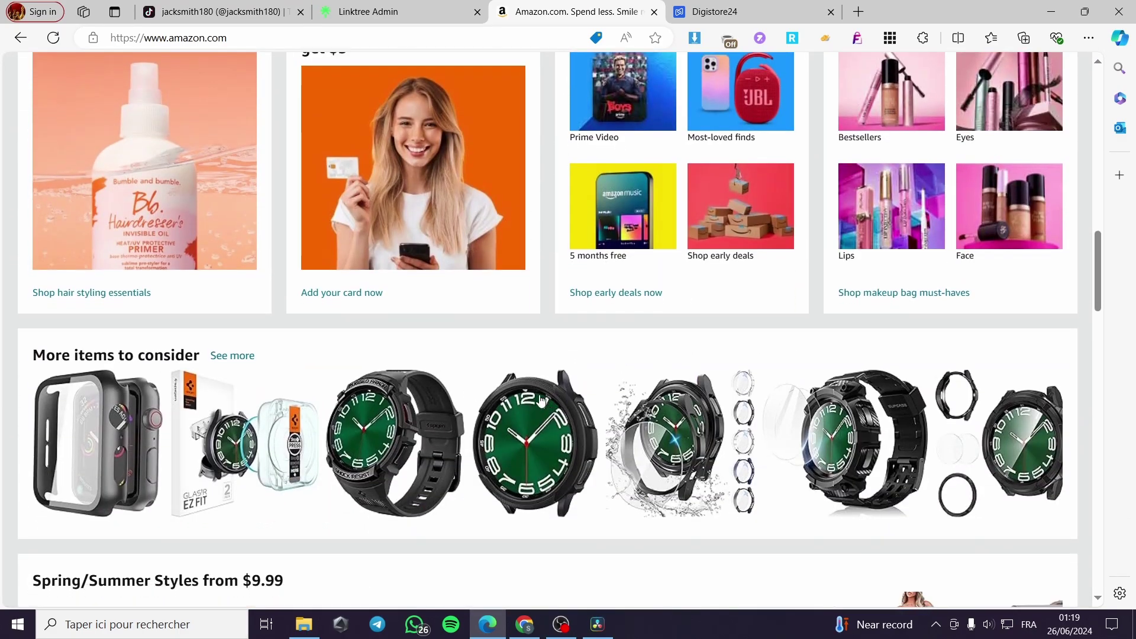
pyautogui.scroll(-9, 347, 371)
pyautogui.scroll(-5, 300, 418)
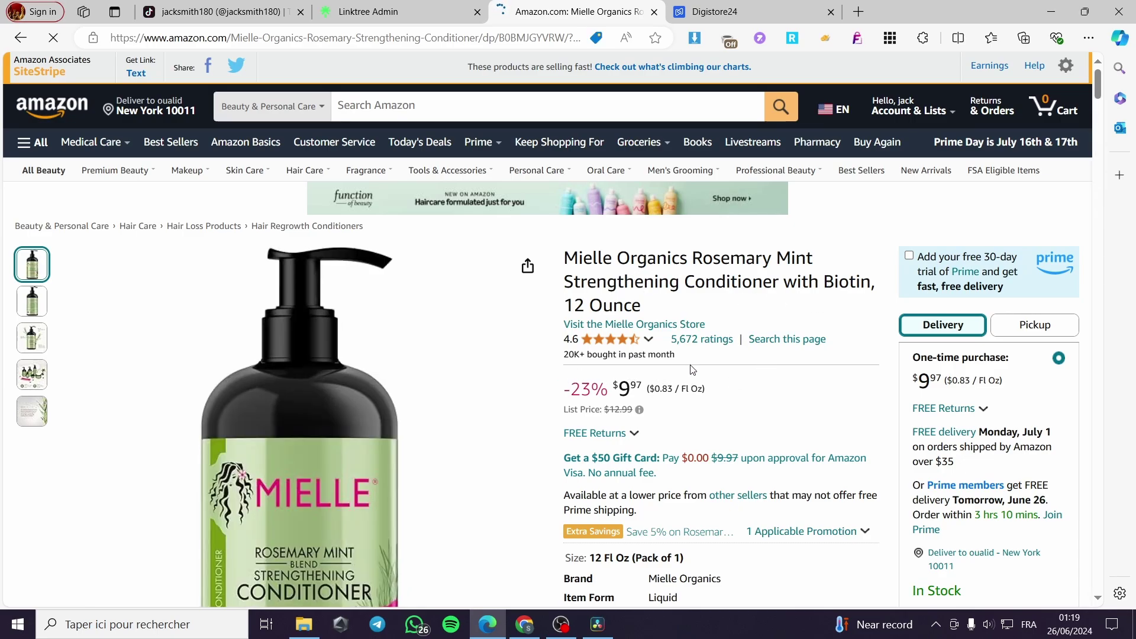
pyautogui.scroll(-3, 692, 370)
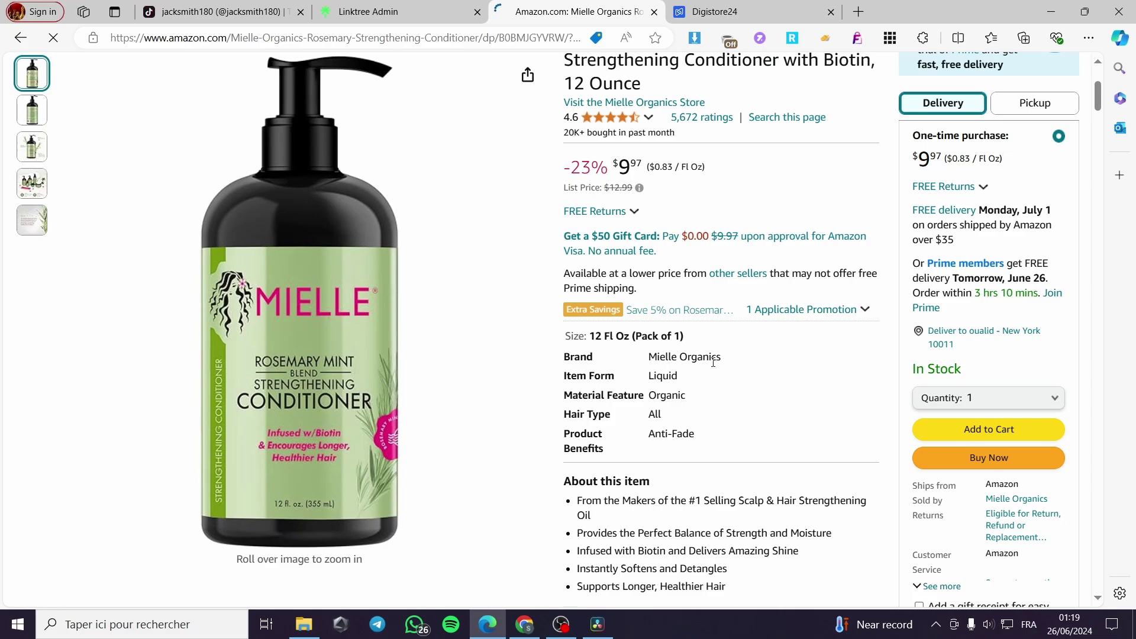
# - Generate the Amazon Associates text link for the Mielle Organics Rosemary Mint Strengthening Conditioner page and copy the short link
pyautogui.scroll(3, 713, 362)
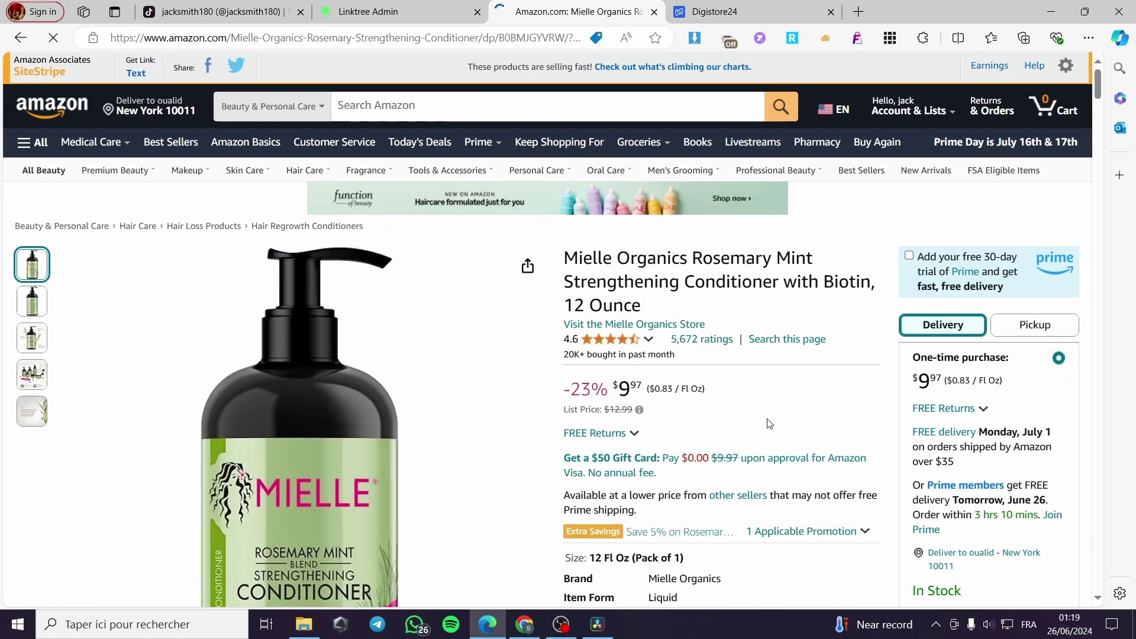
pyautogui.click(126, 71)
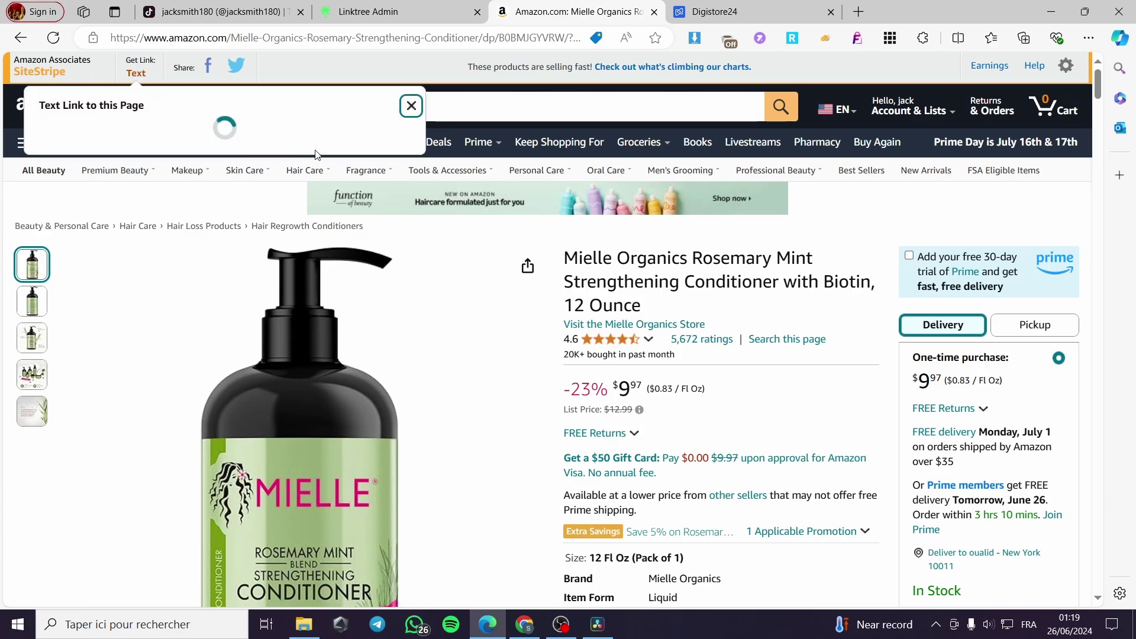
pyautogui.rightClick(124, 208)
pyautogui.click(193, 222)
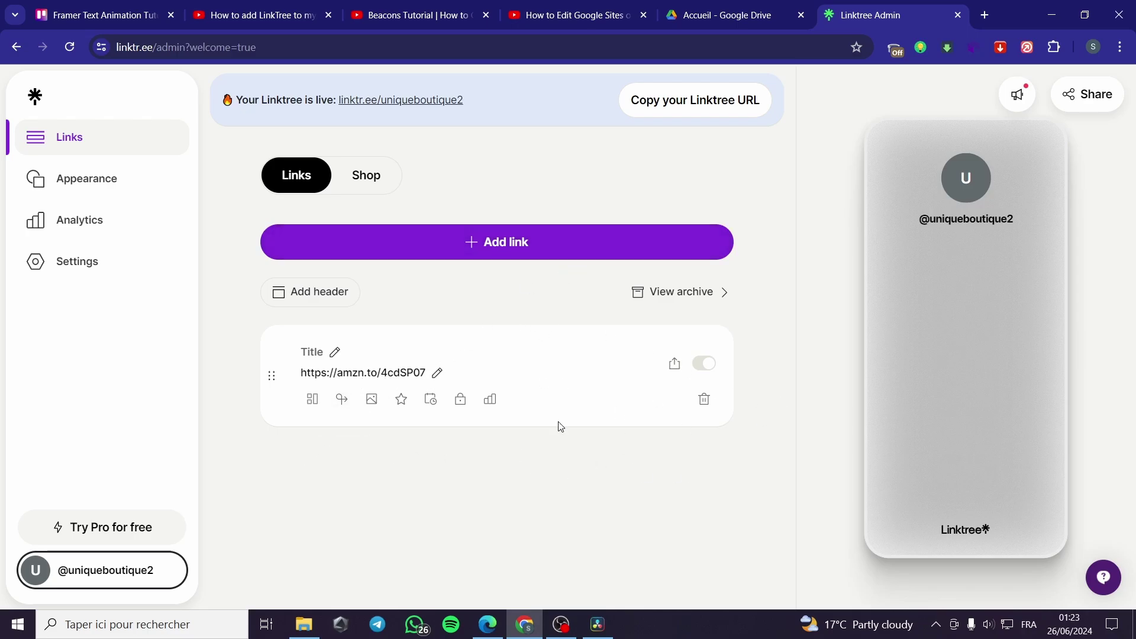
# - Move the Linktree Admin page into its own maximized window and open the thumbnail settings of the amzn.to link
pyautogui.moveTo(879, 23); pyautogui.dragTo(89, 22)
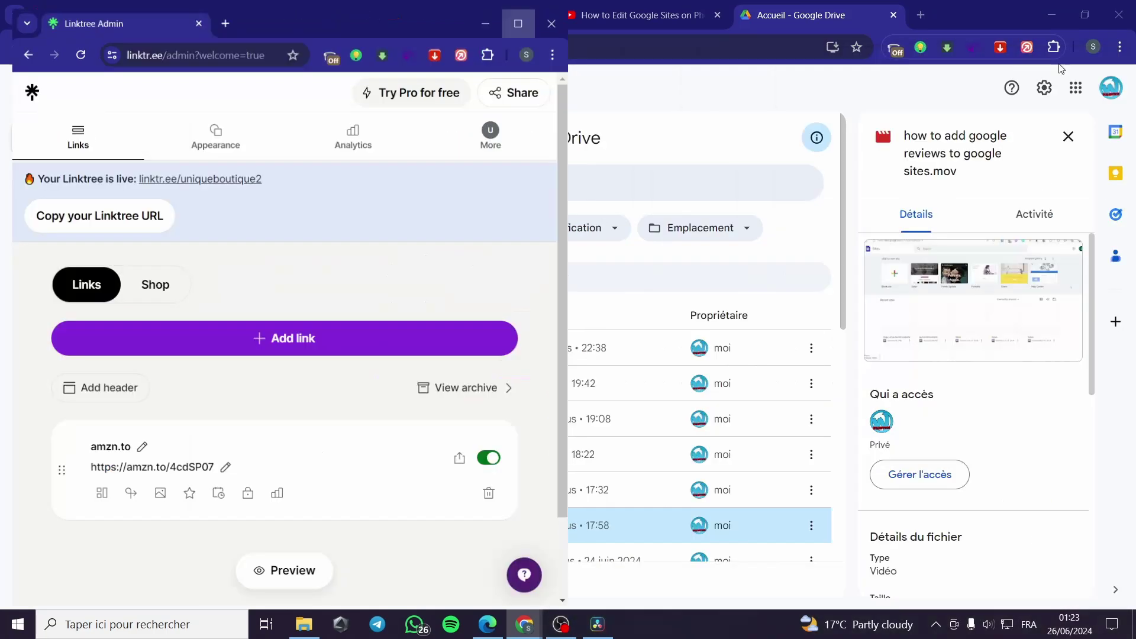
pyautogui.press('super+Up')
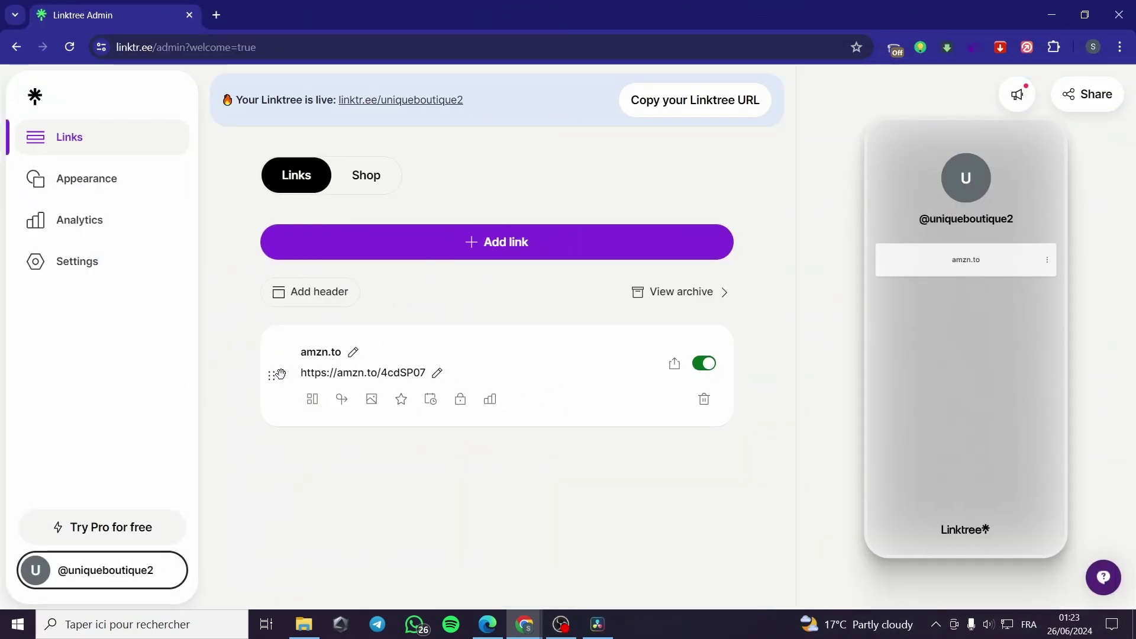
pyautogui.click(372, 400)
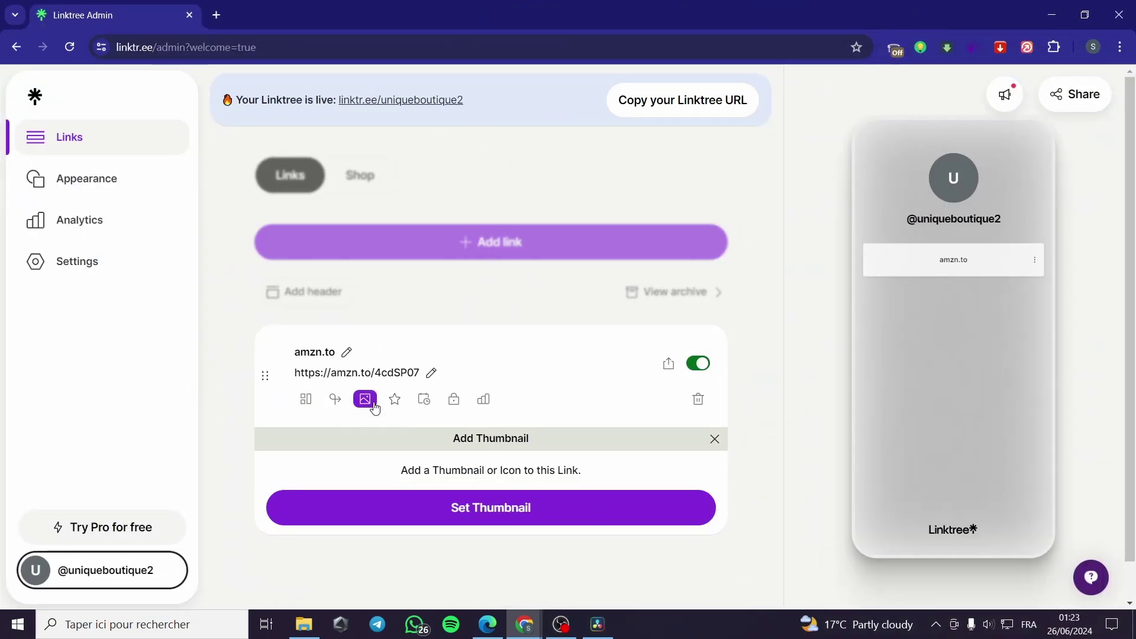
# - Switch to the Amazon product page in Edge, save the enlarged Rosemary Mint conditioner image to the computer and check the downloaded file
pyautogui.click(487, 624)
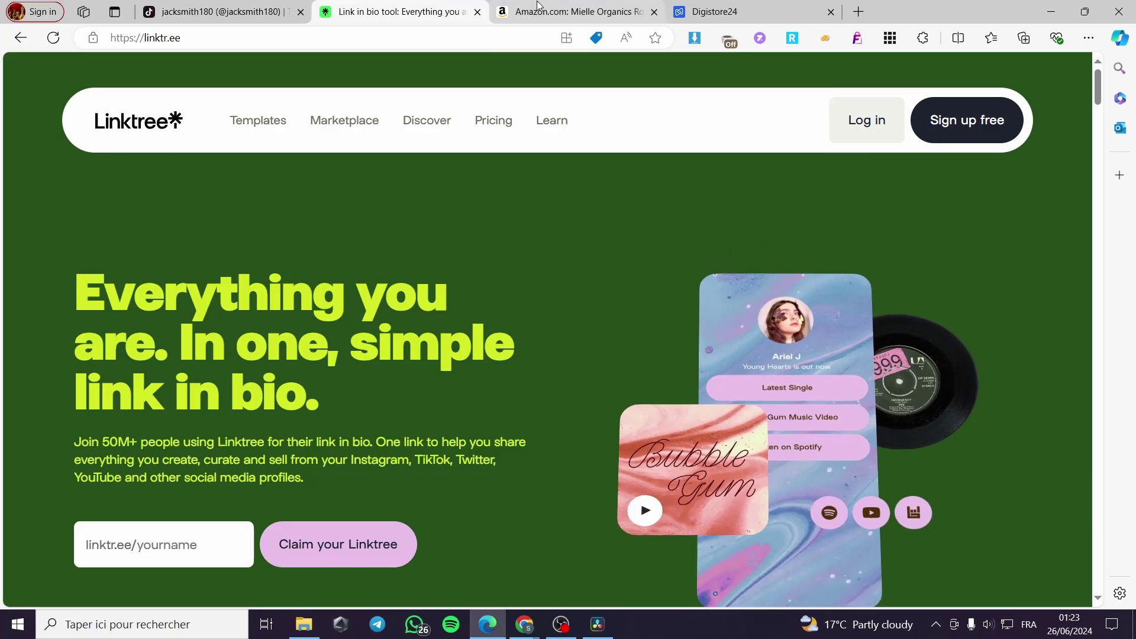
pyautogui.click(539, 12)
pyautogui.rightClick(271, 417)
pyautogui.press('Escape')
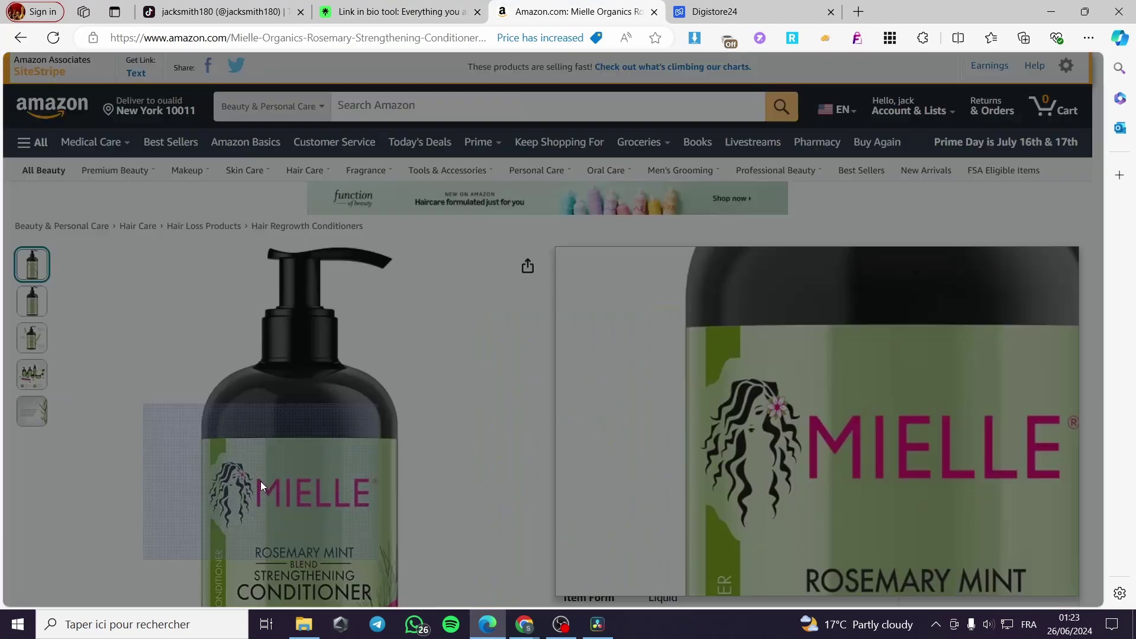
pyautogui.click(261, 487)
pyautogui.rightClick(393, 292)
pyautogui.click(489, 325)
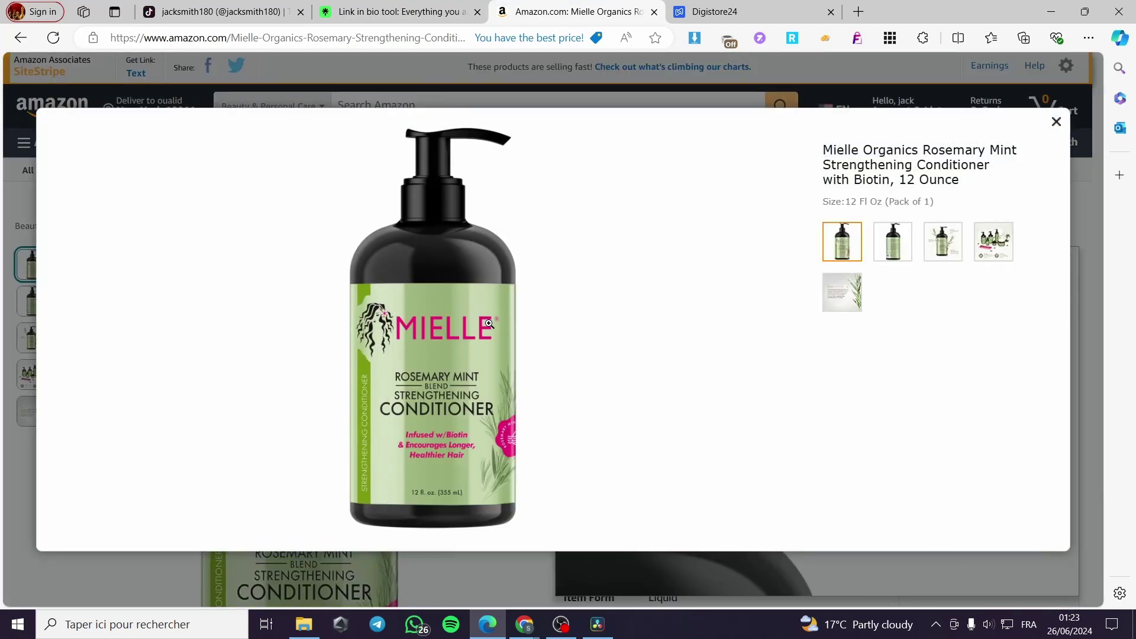
pyautogui.click(728, 385)
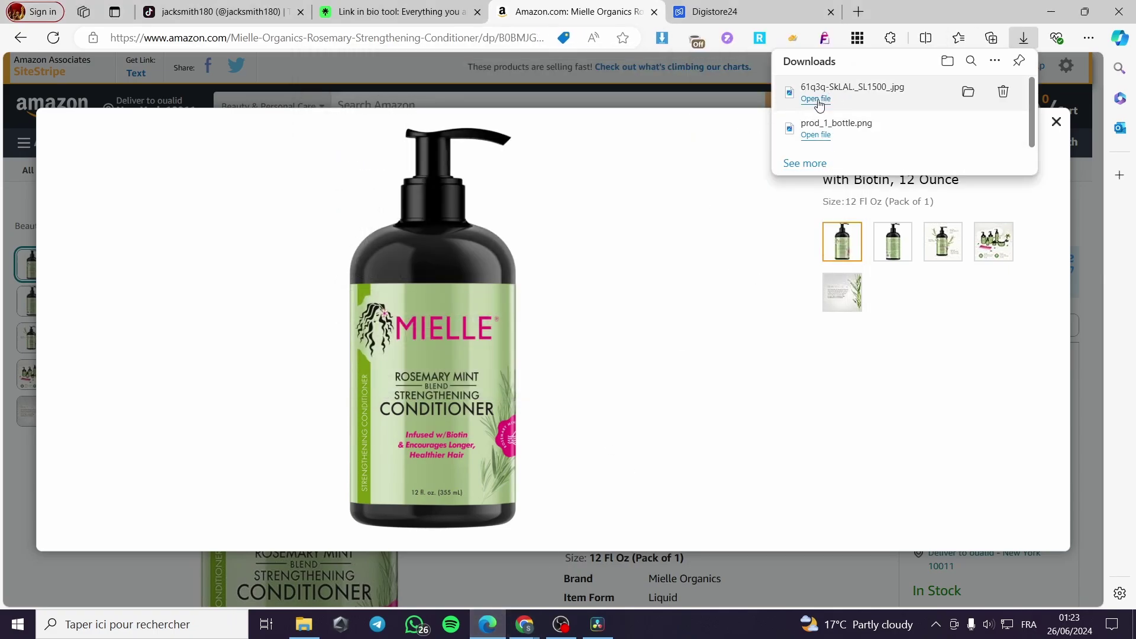
pyautogui.click(816, 99)
pyautogui.click(955, 14)
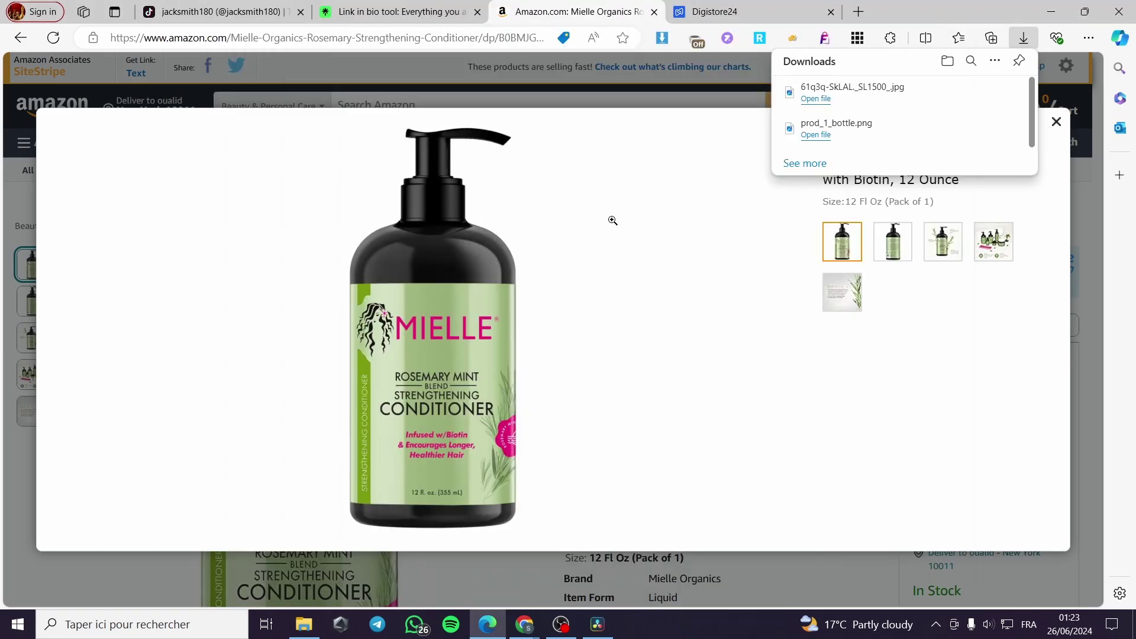
# - Back in Linktree, upload the downloaded 61q3q-SkLAL._SL1500_ image with a square crop as the amzn.to link's thumbnail
pyautogui.moveTo(525, 623)
pyautogui.click(568, 556)
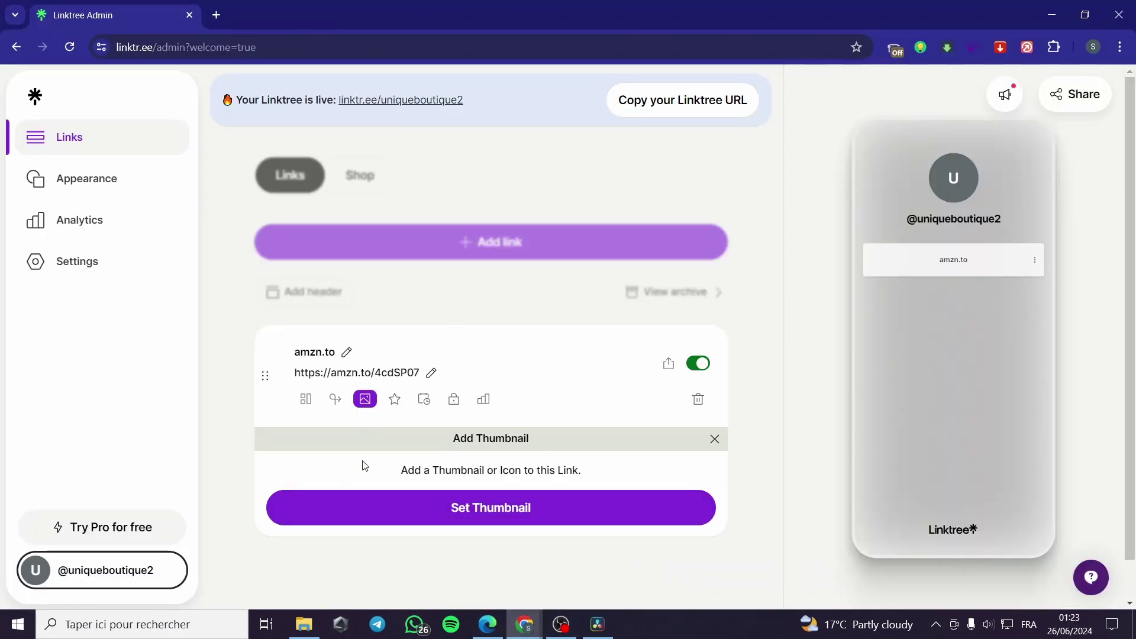
pyautogui.click(495, 509)
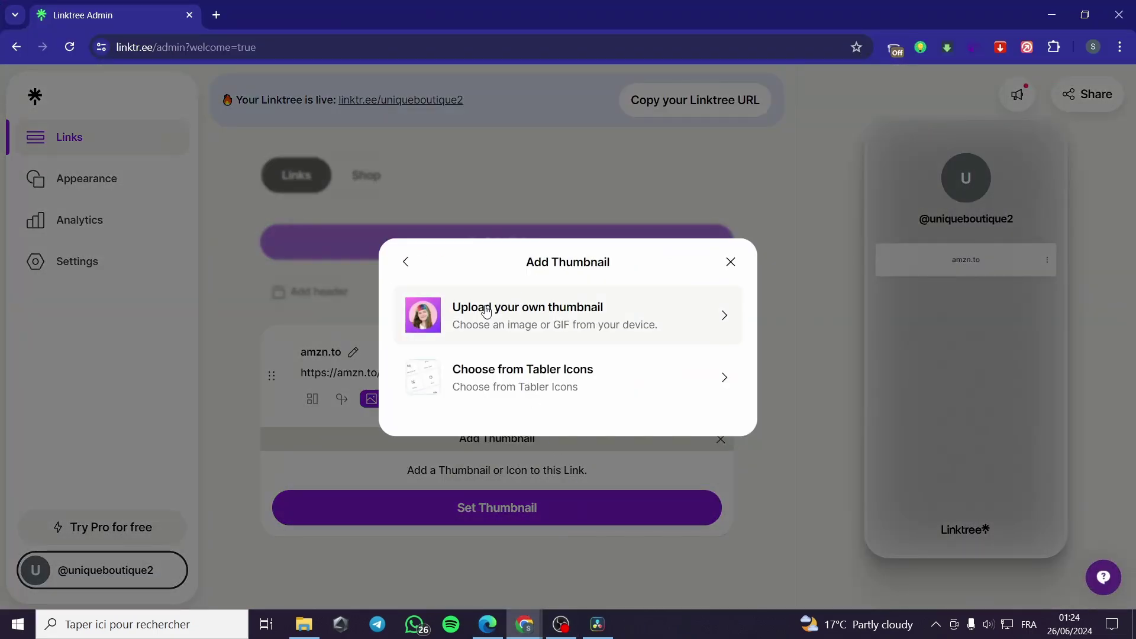
pyautogui.click(486, 312)
pyautogui.click(562, 327)
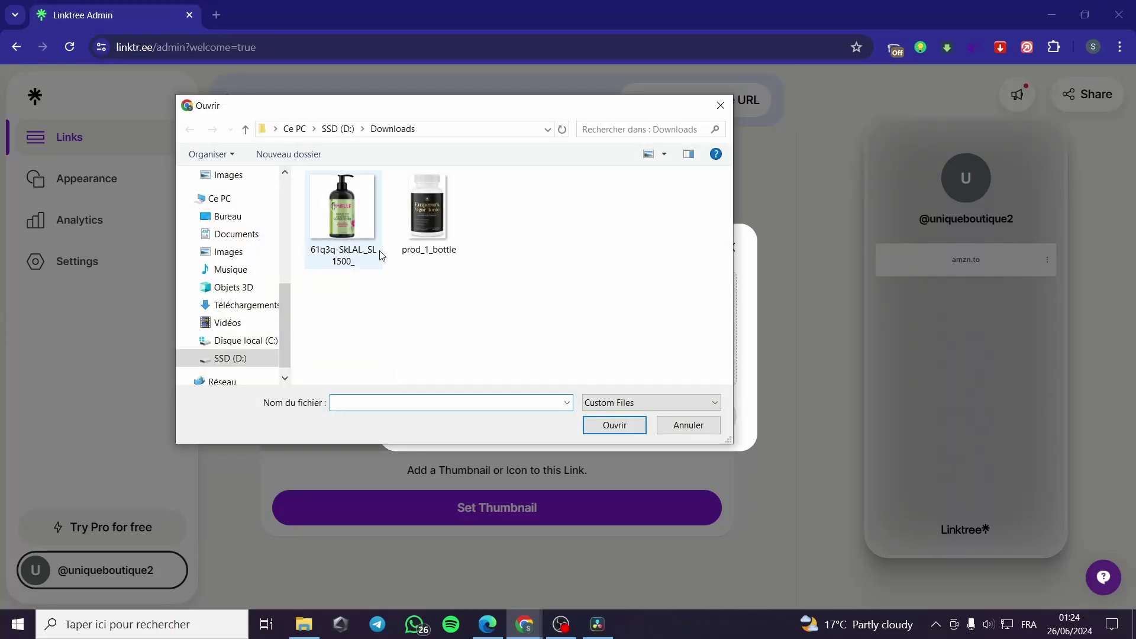
pyautogui.click(427, 213)
pyautogui.click(342, 213)
pyautogui.click(615, 425)
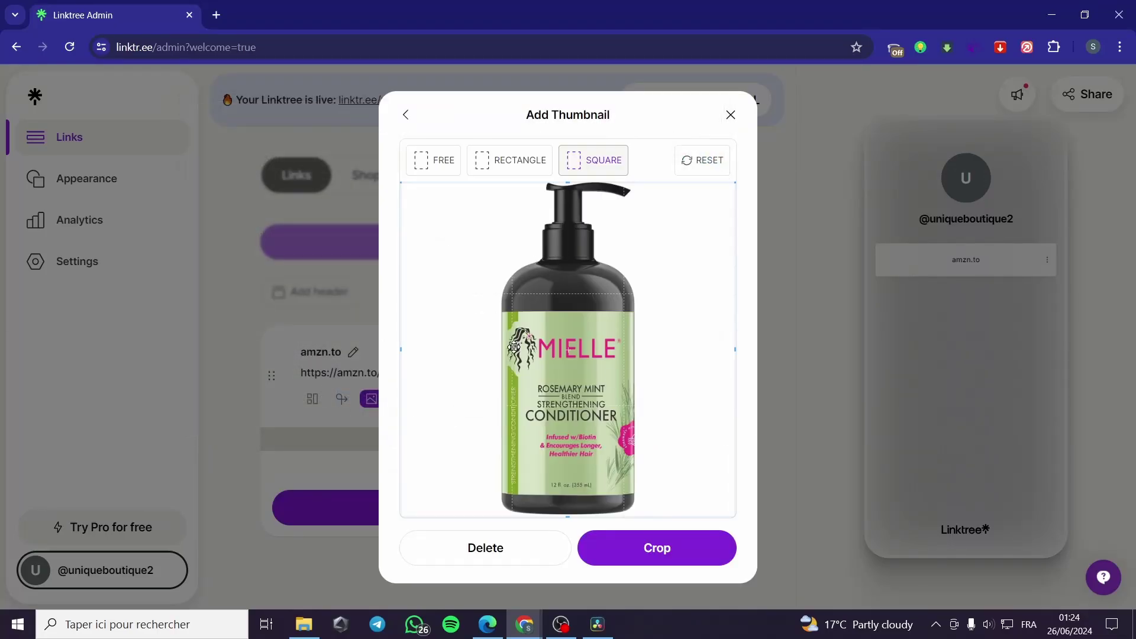
pyautogui.click(658, 548)
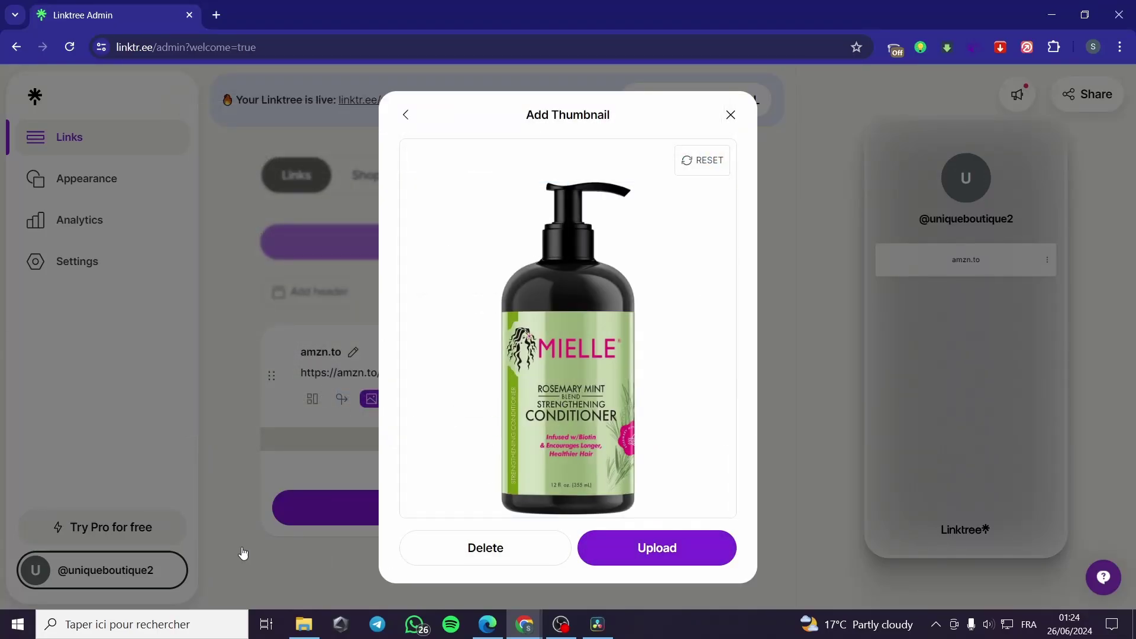
pyautogui.click(634, 561)
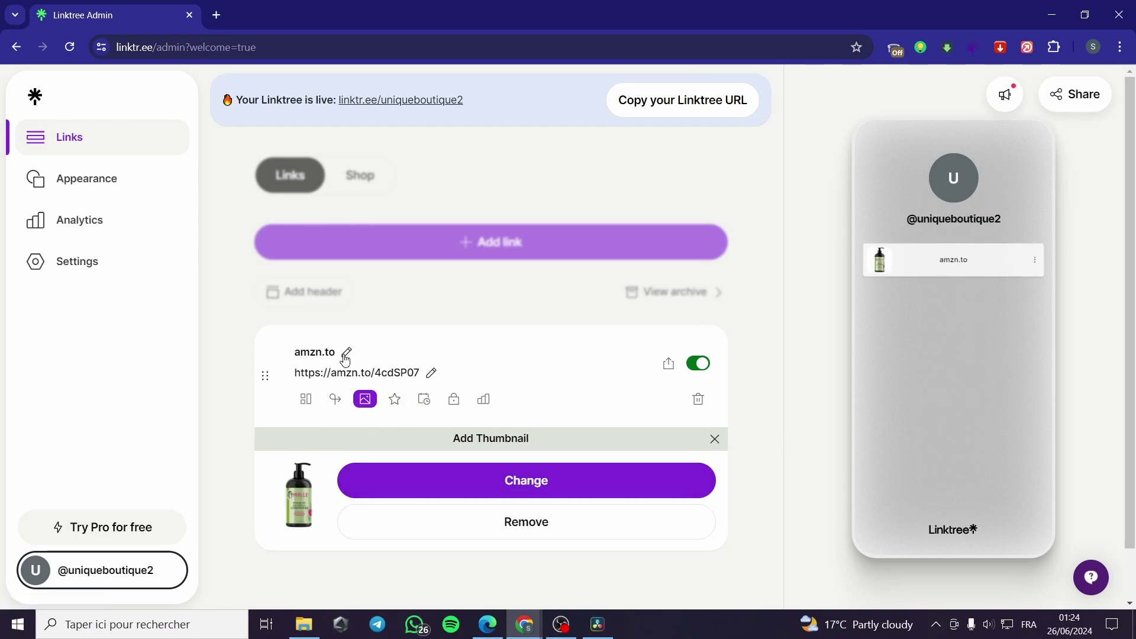
# - Clear the amzn.to link's title and copy the Rosemary Mint conditioner's product name, up to "with Biotin", from its Amazon page
pyautogui.hotkey('ctrl', 'a')
pyautogui.press('BackSpace')
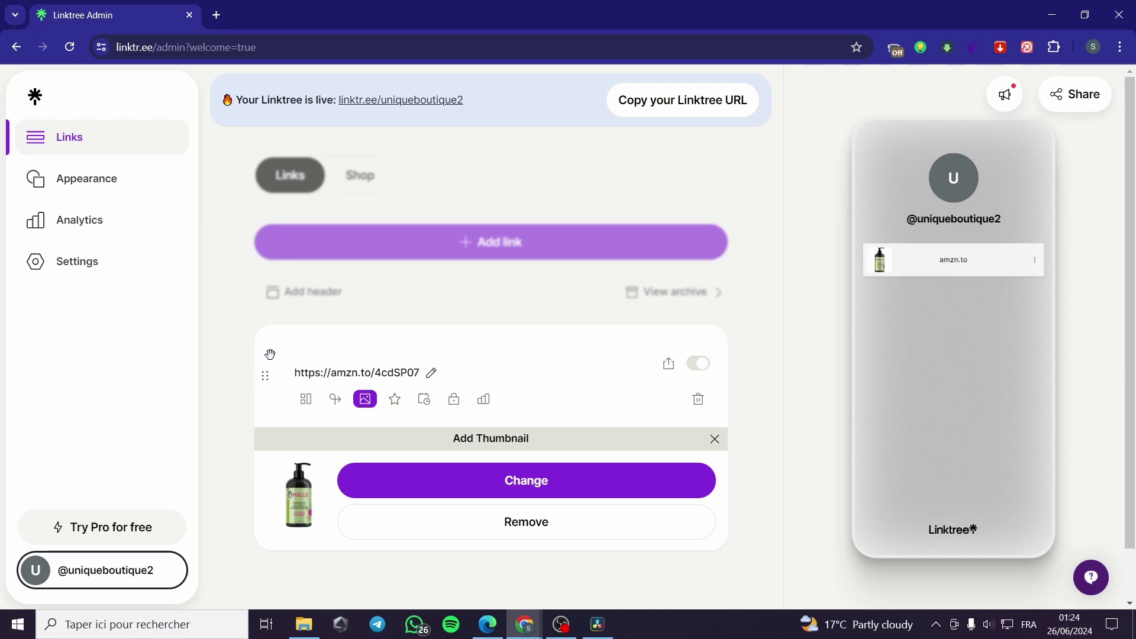
pyautogui.click(487, 625)
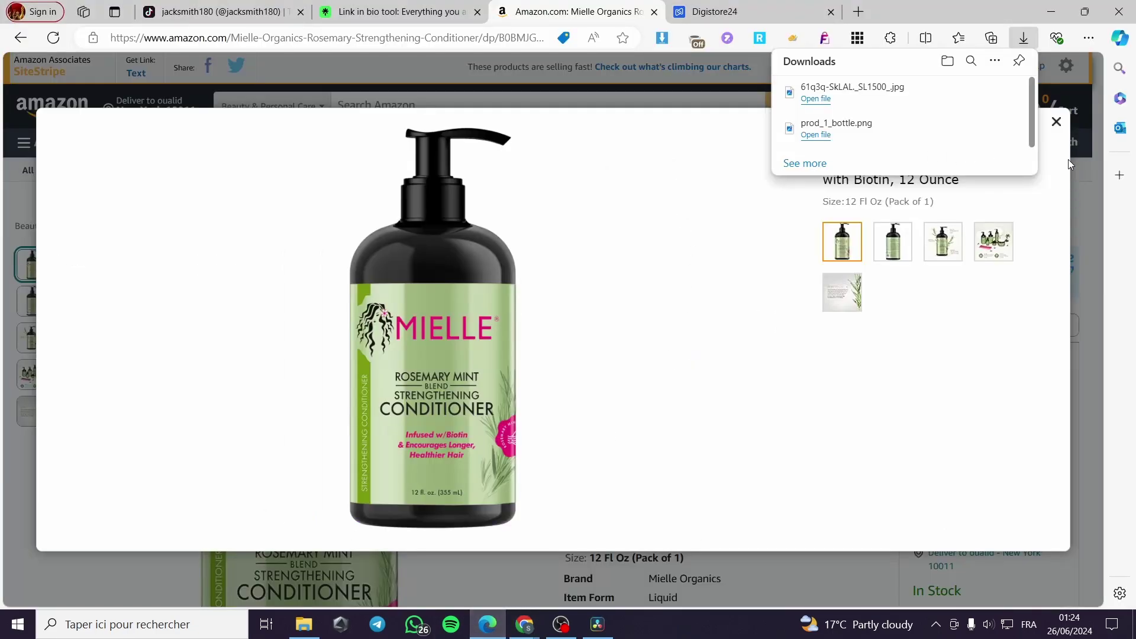
pyautogui.click(1056, 122)
pyautogui.click(1056, 121)
pyautogui.moveTo(565, 258); pyautogui.dragTo(873, 284)
pyautogui.hotkey('ctrl', 'c')
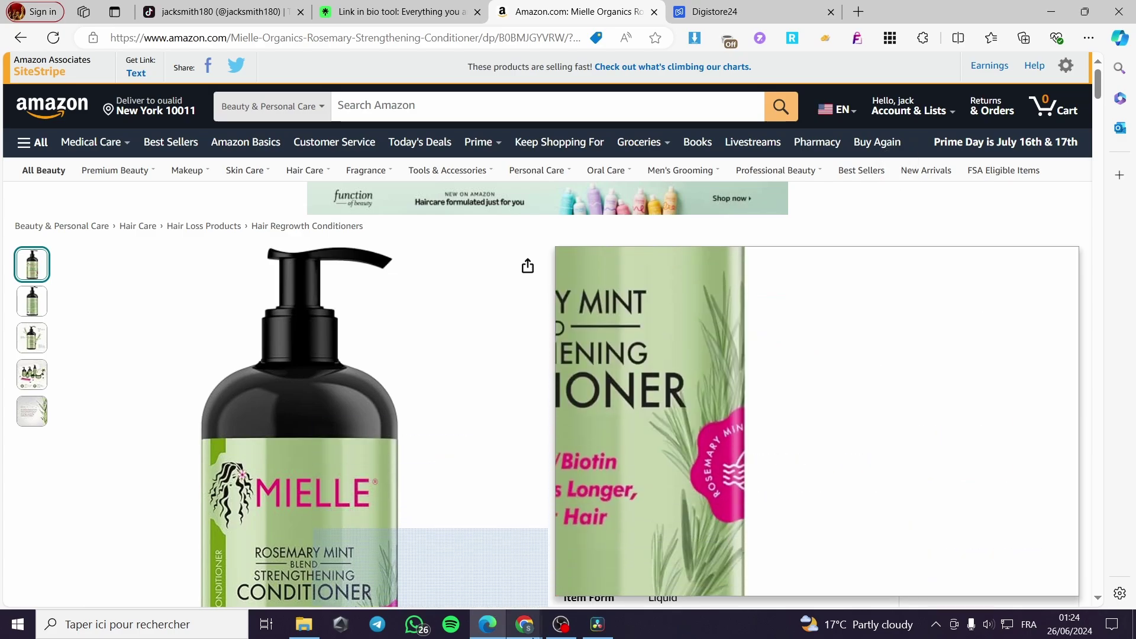
# - In Linktree, title the link "Mielle Organics Rosemary Mint Strengthening Conditioner with Biotin" and close its thumbnail settings
pyautogui.moveTo(524, 625)
pyautogui.click(596, 537)
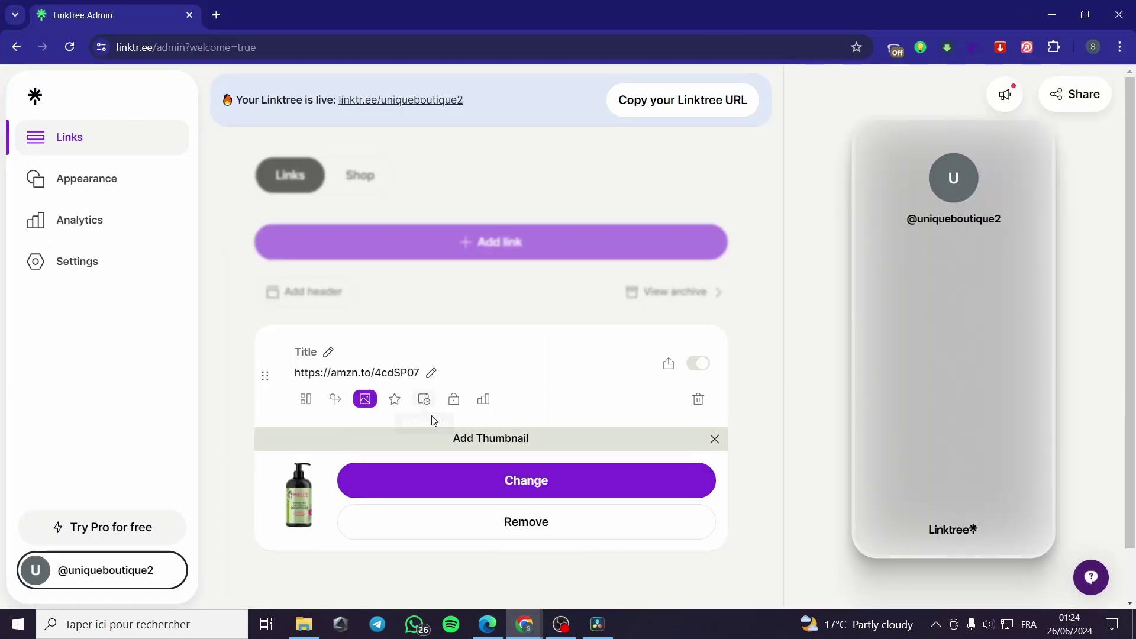
pyautogui.hotkey('ctrl', 'v')
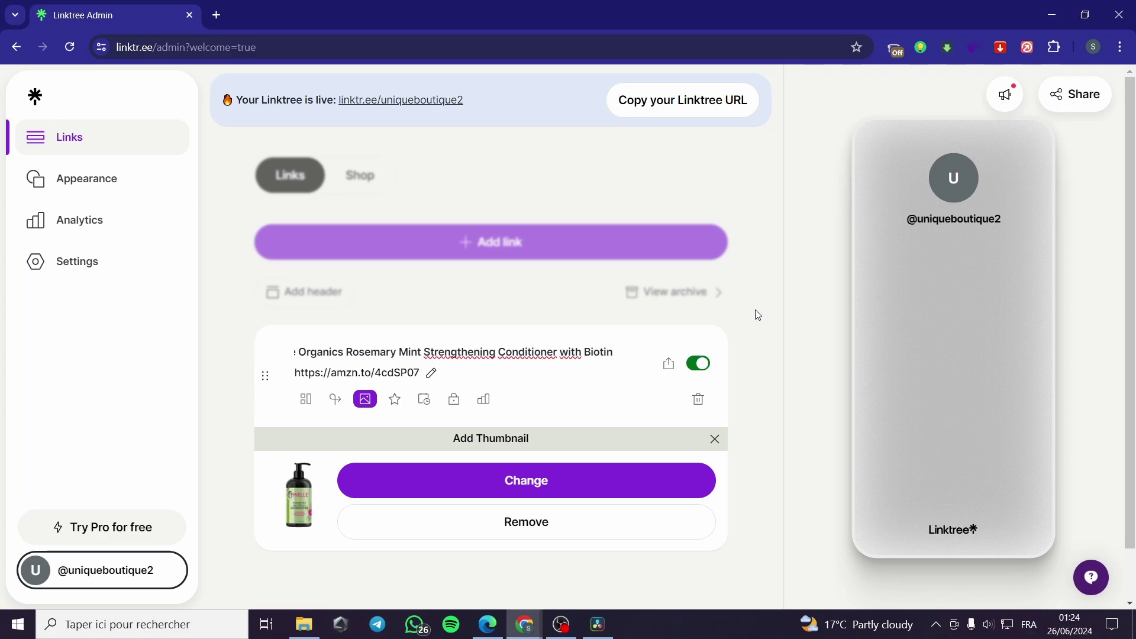
pyautogui.click(773, 308)
pyautogui.click(715, 439)
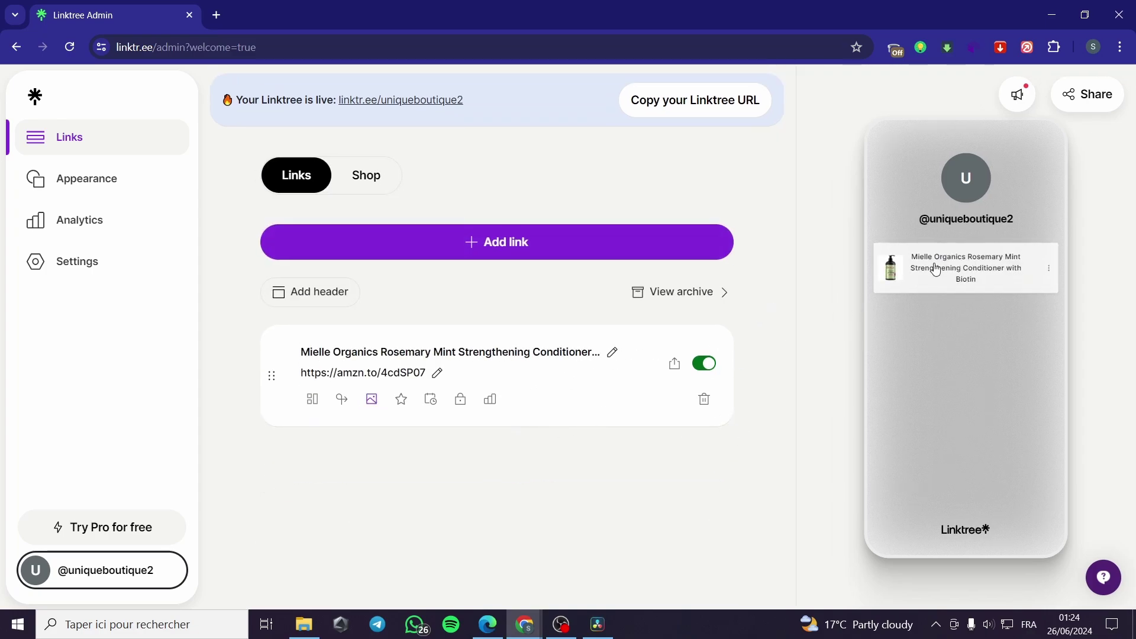
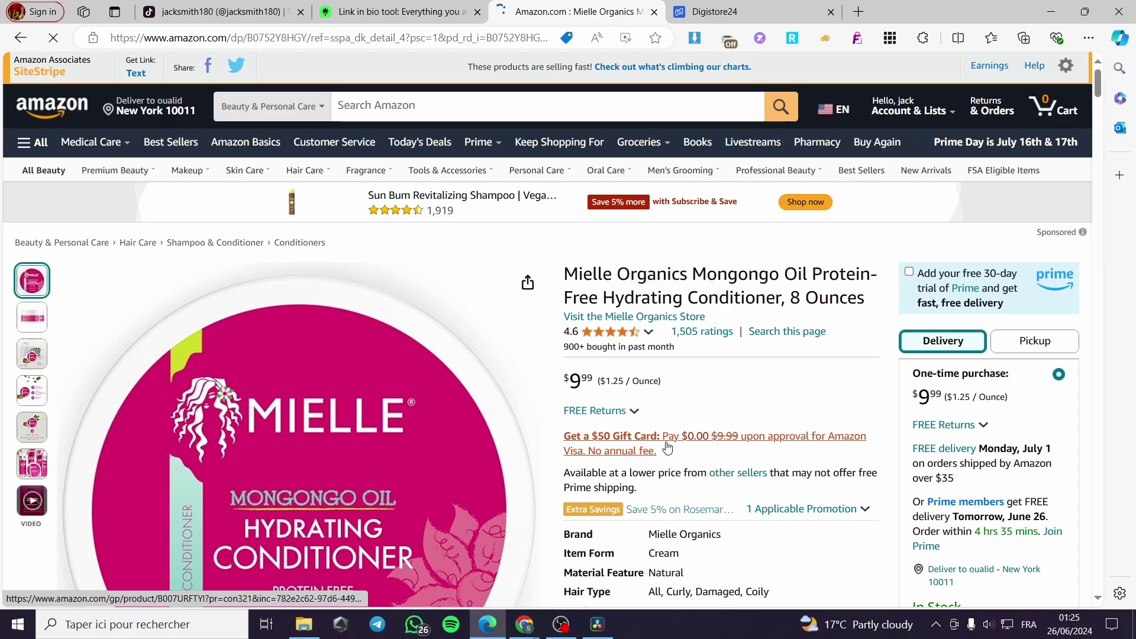
pyautogui.click(127, 73)
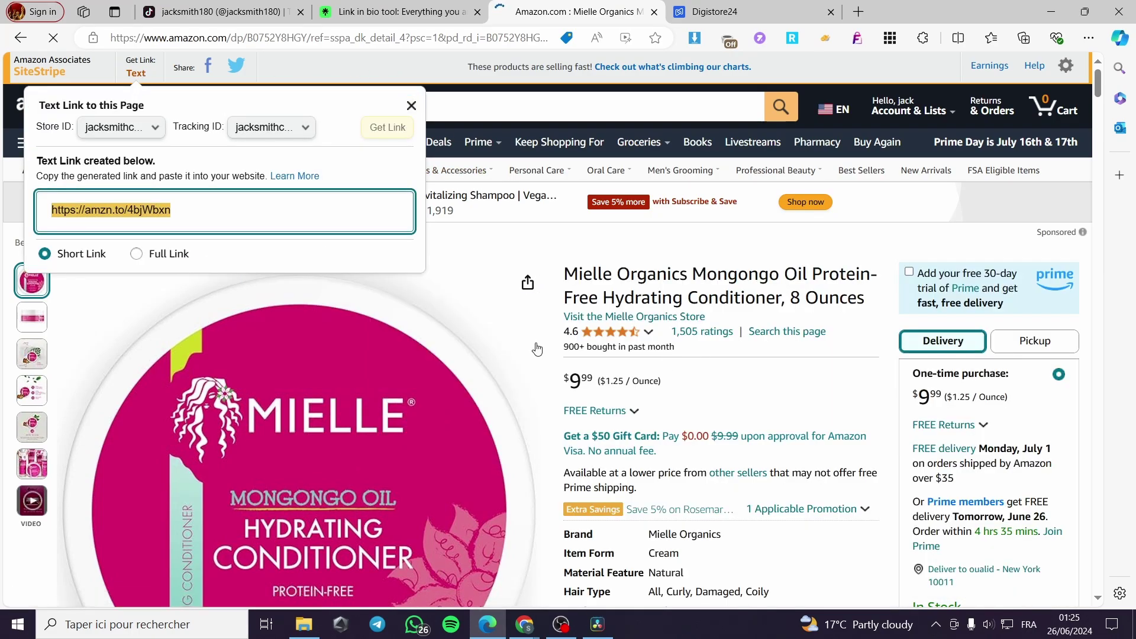
pyautogui.rightClick(139, 214)
pyautogui.click(169, 228)
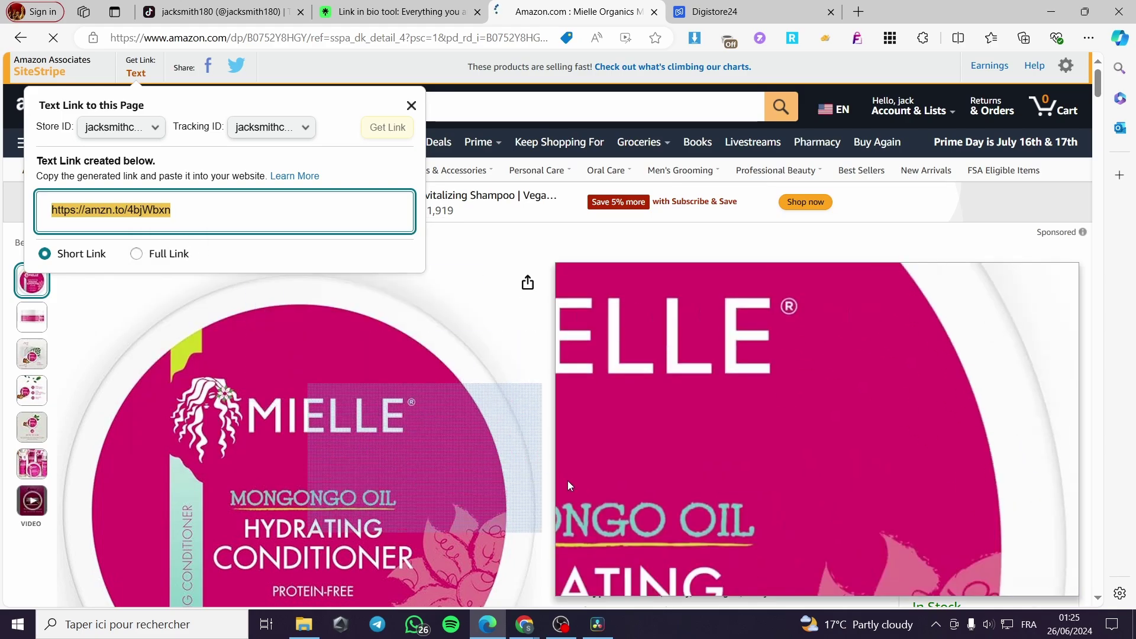
pyautogui.click(525, 631)
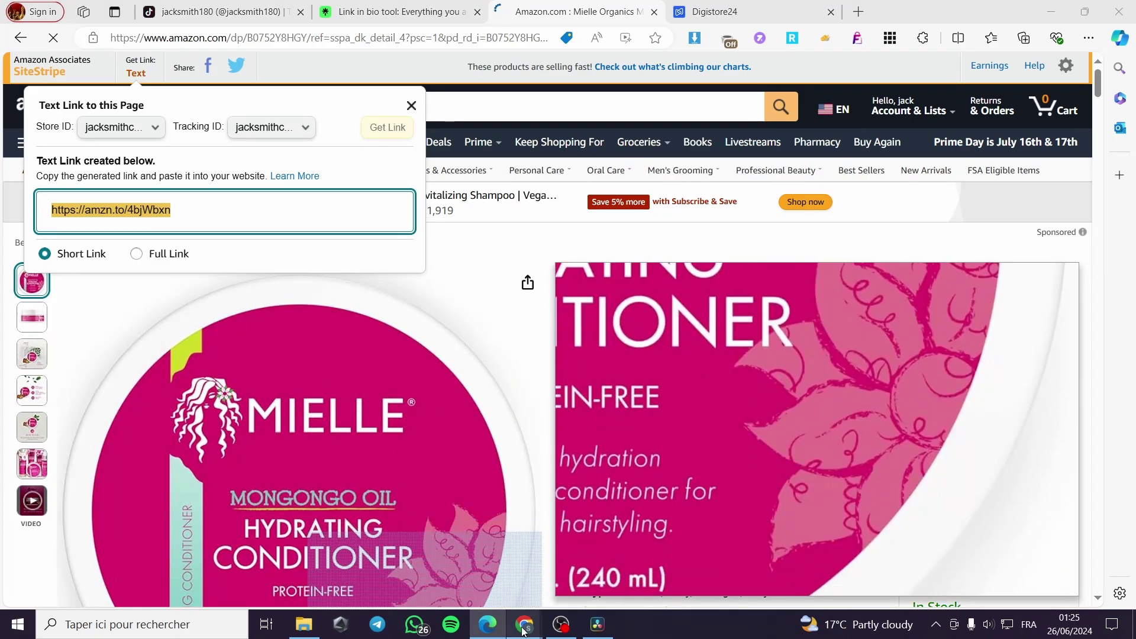
pyautogui.click(388, 320)
pyautogui.hotkey('ctrl', 'v')
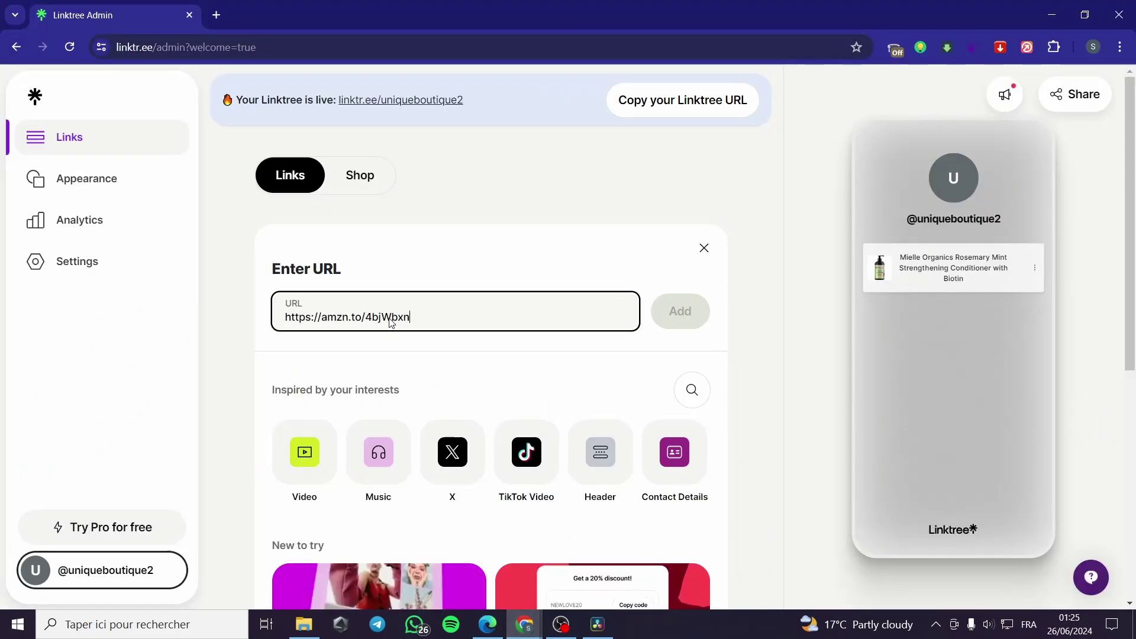
pyautogui.click(677, 320)
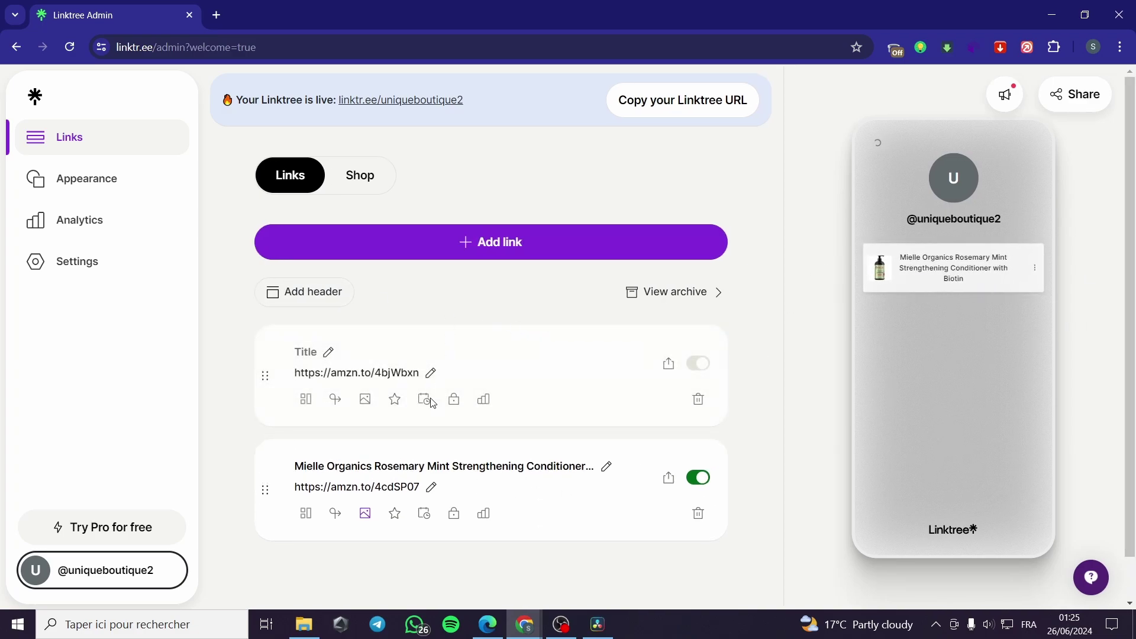
# - Title the new link "Mielle Organics Mongongo Oil Protein-Free Hydrating Conditioner", copying the product name from its Amazon page
pyautogui.click(487, 626)
pyautogui.moveTo(582, 273); pyautogui.dragTo(852, 274)
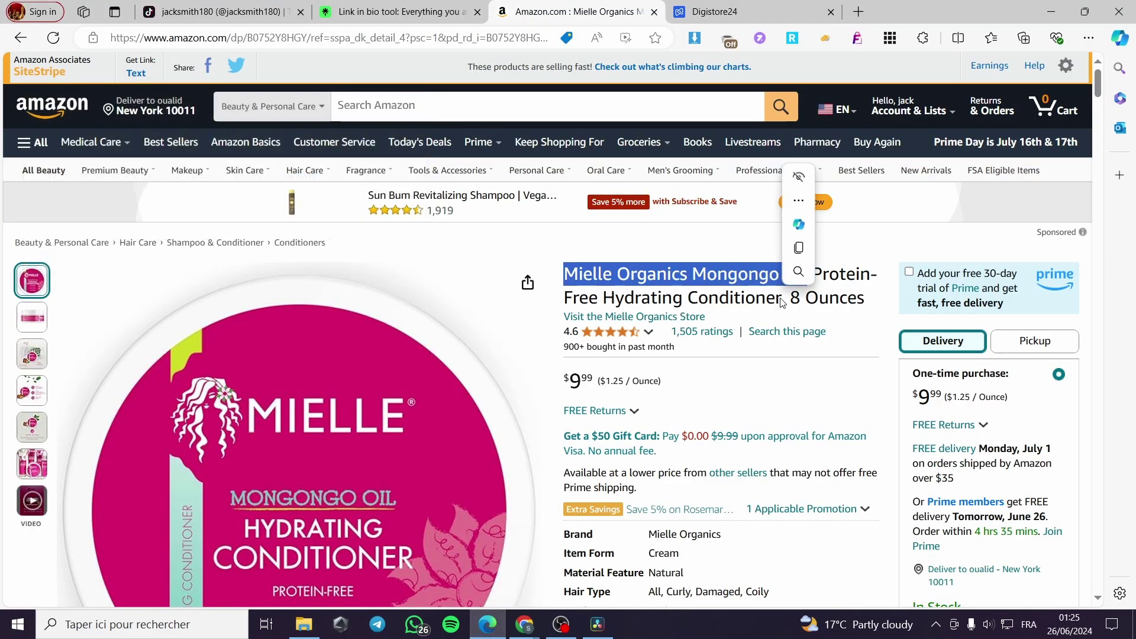
pyautogui.moveTo(782, 298); pyautogui.dragTo(592, 273)
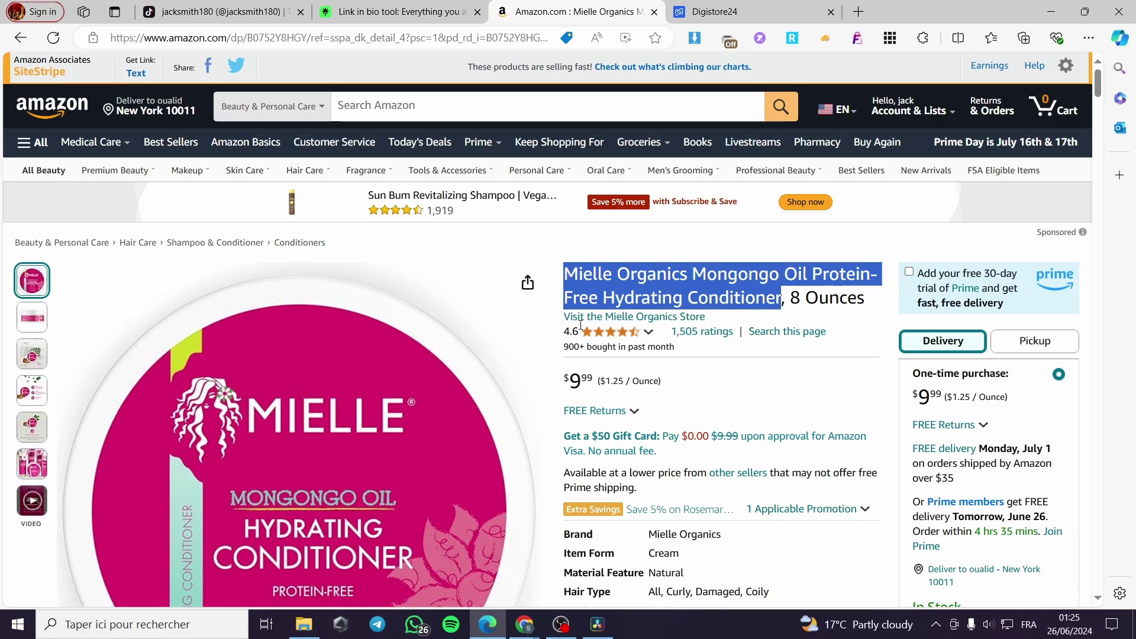
pyautogui.hotkey('alt', 'Tab')
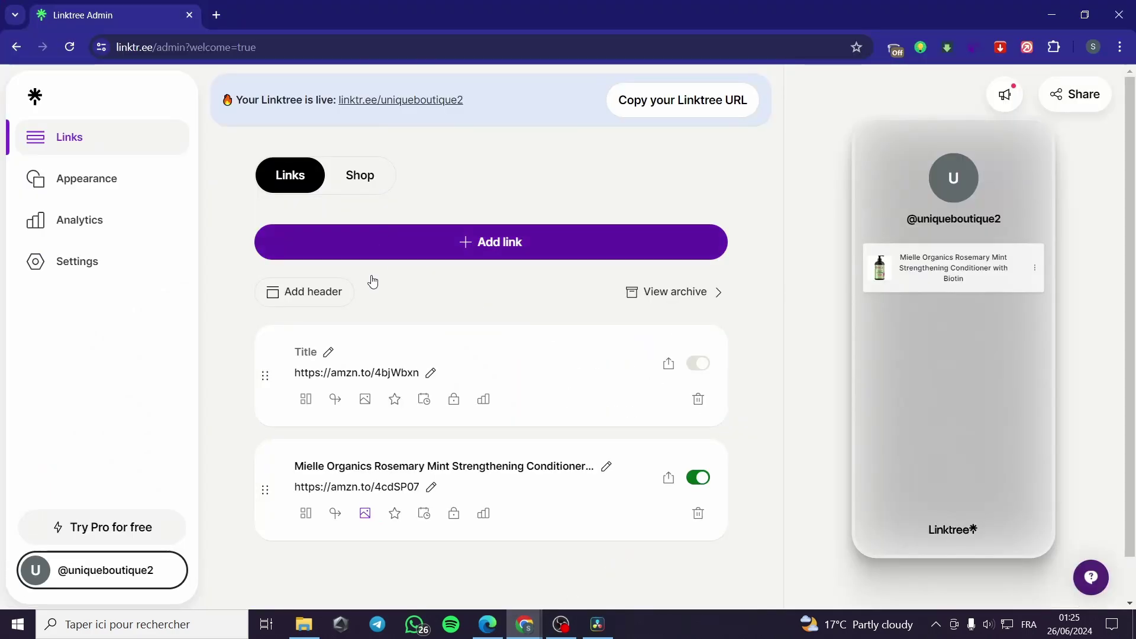
pyautogui.hotkey('ctrl', 'v')
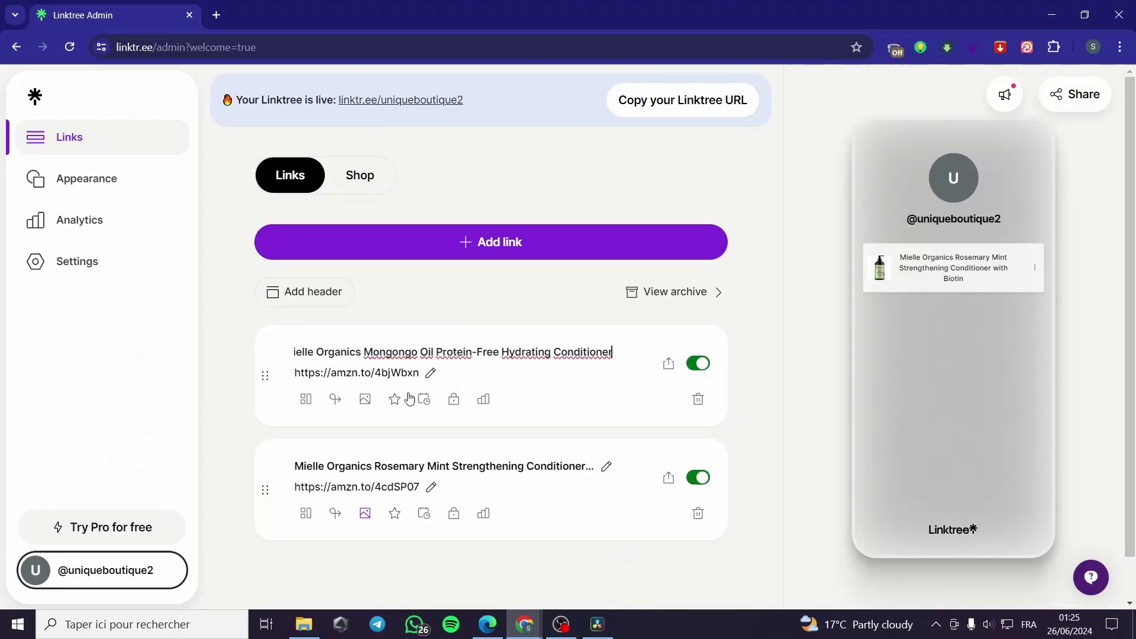
# - Start a custom thumbnail upload for the Mongongo Oil conditioner link and save the product's enlarged main image from its Amazon page
pyautogui.click(365, 398)
pyautogui.click(490, 438)
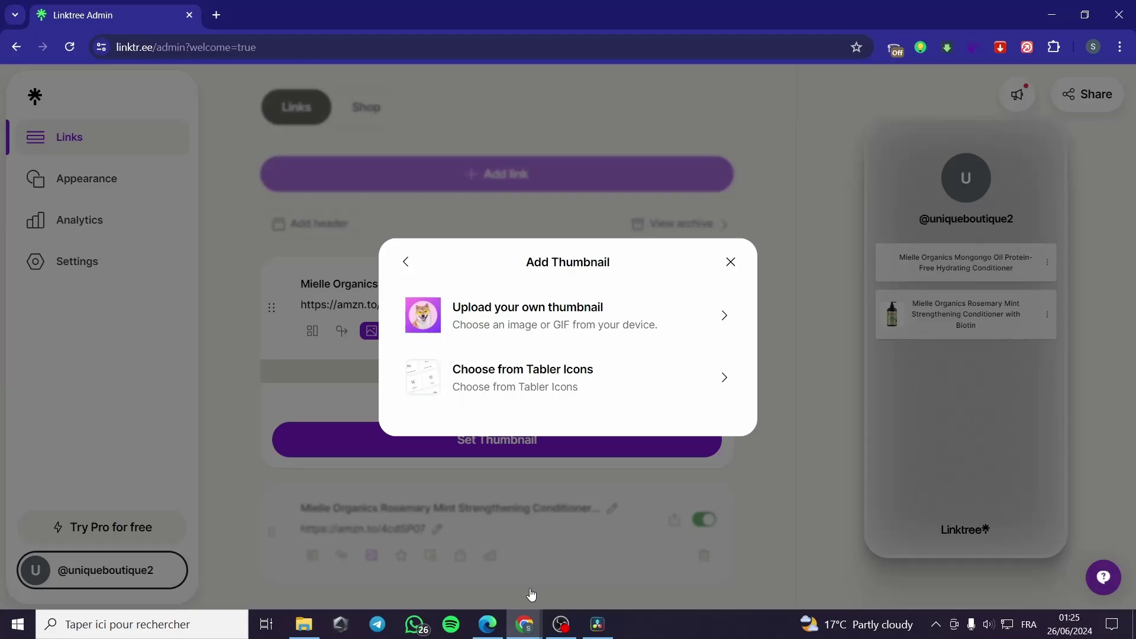
pyautogui.click(590, 308)
pyautogui.click(489, 629)
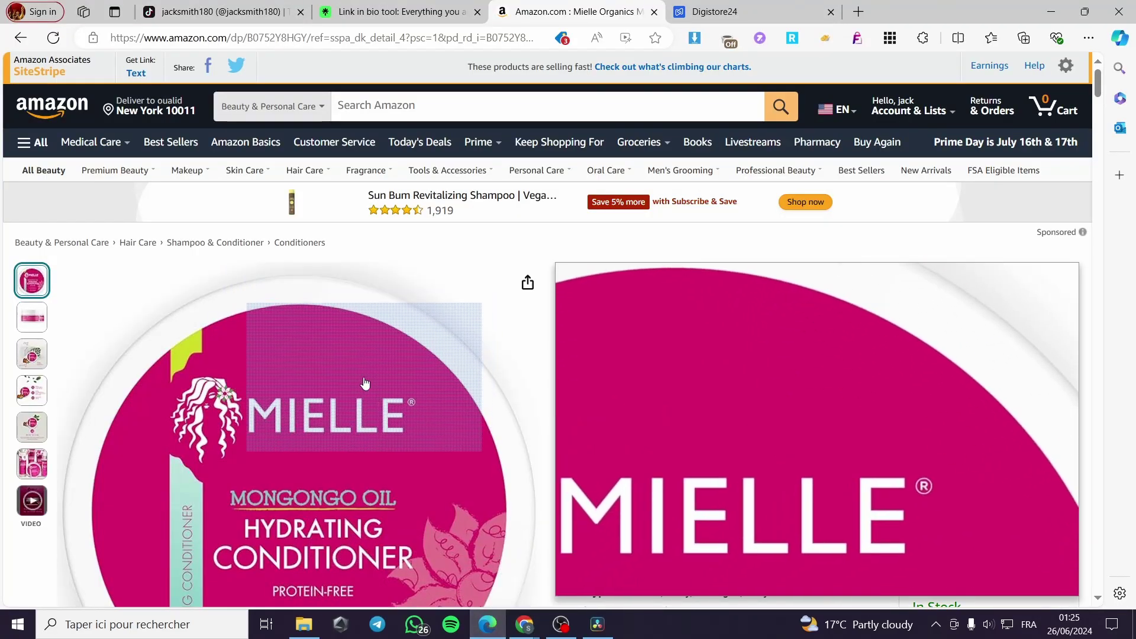
pyautogui.click(330, 203)
pyautogui.rightClick(435, 274)
pyautogui.click(523, 309)
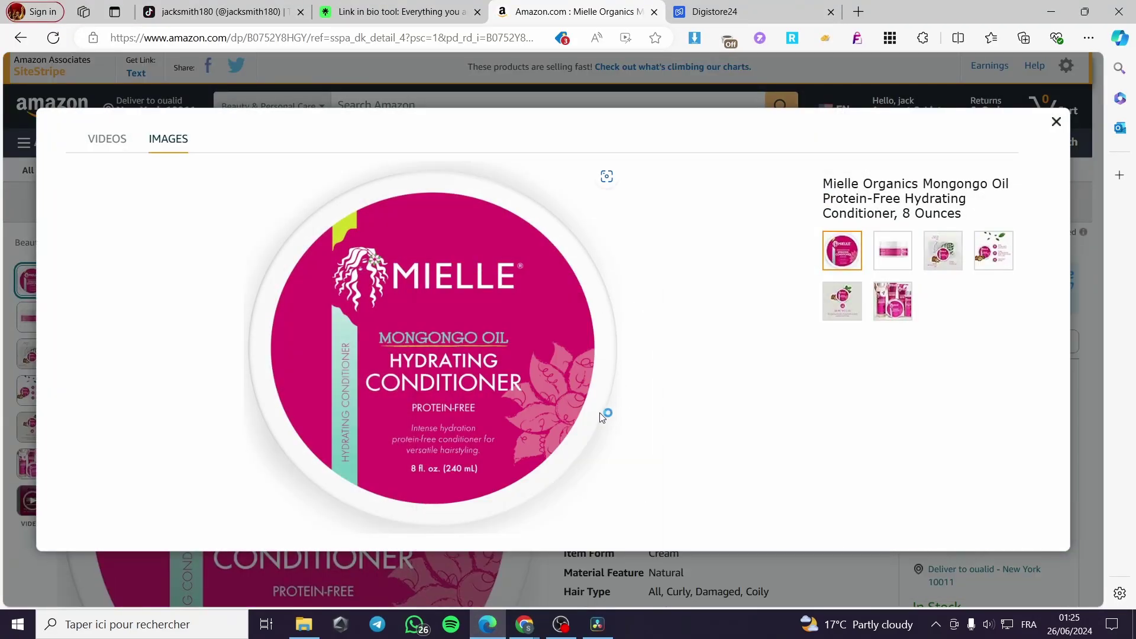
pyautogui.press('Return')
# - In Linktree, upload the image 71Hfw-ko45L._SL1500_ as the Mongongo Oil conditioner link's thumbnail
pyautogui.click(611, 582)
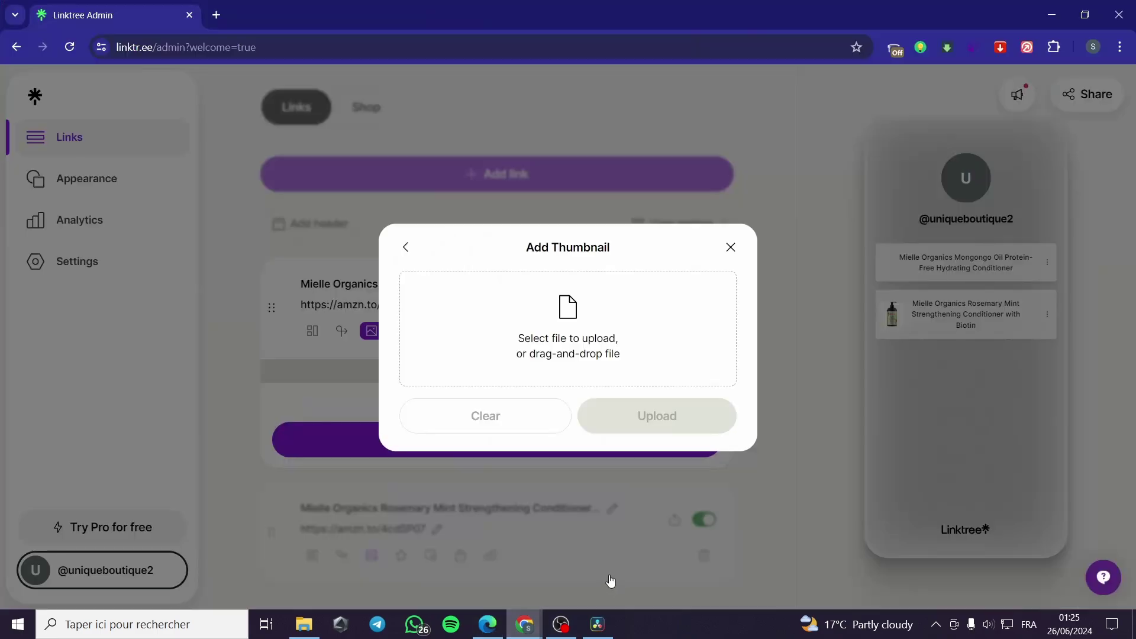
pyautogui.click(546, 334)
pyautogui.click(427, 210)
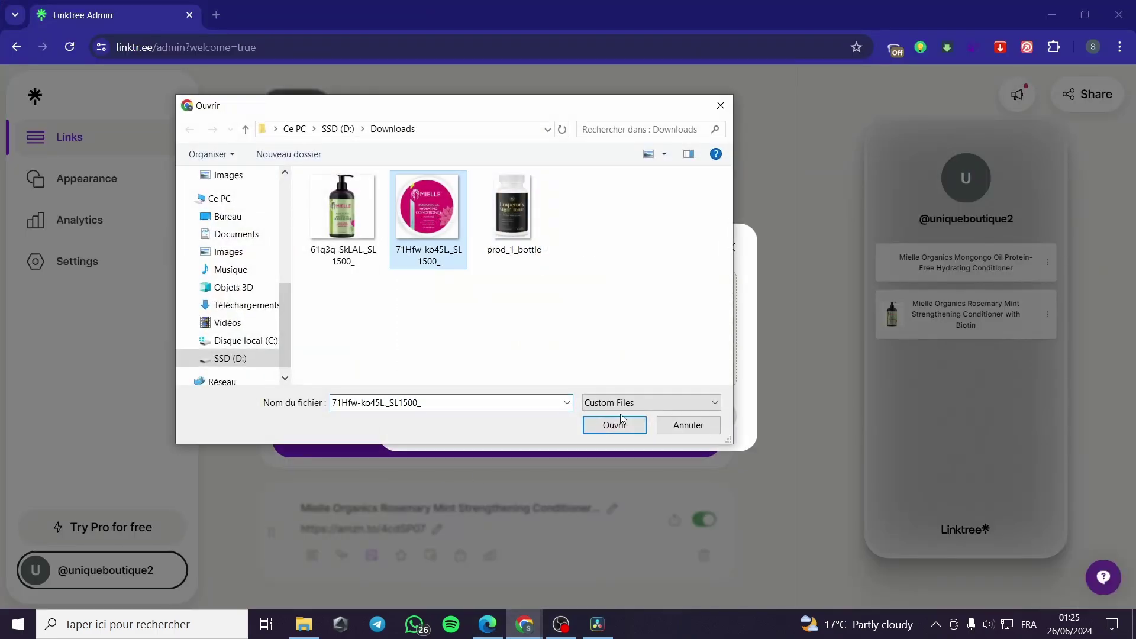
pyautogui.click(612, 418)
pyautogui.click(665, 553)
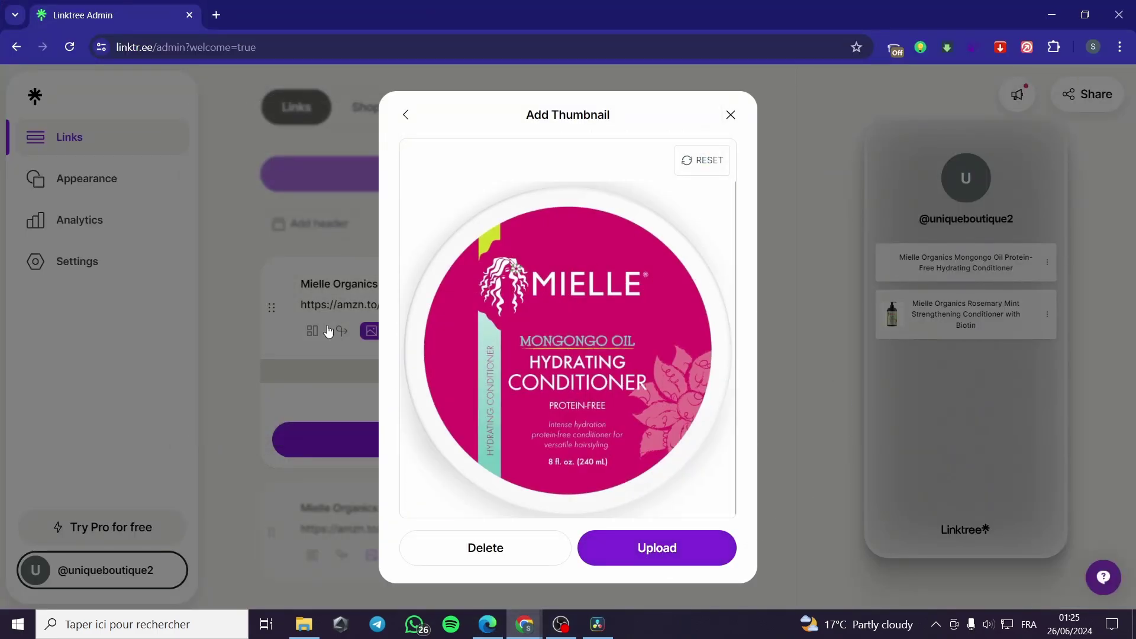
pyautogui.click(666, 547)
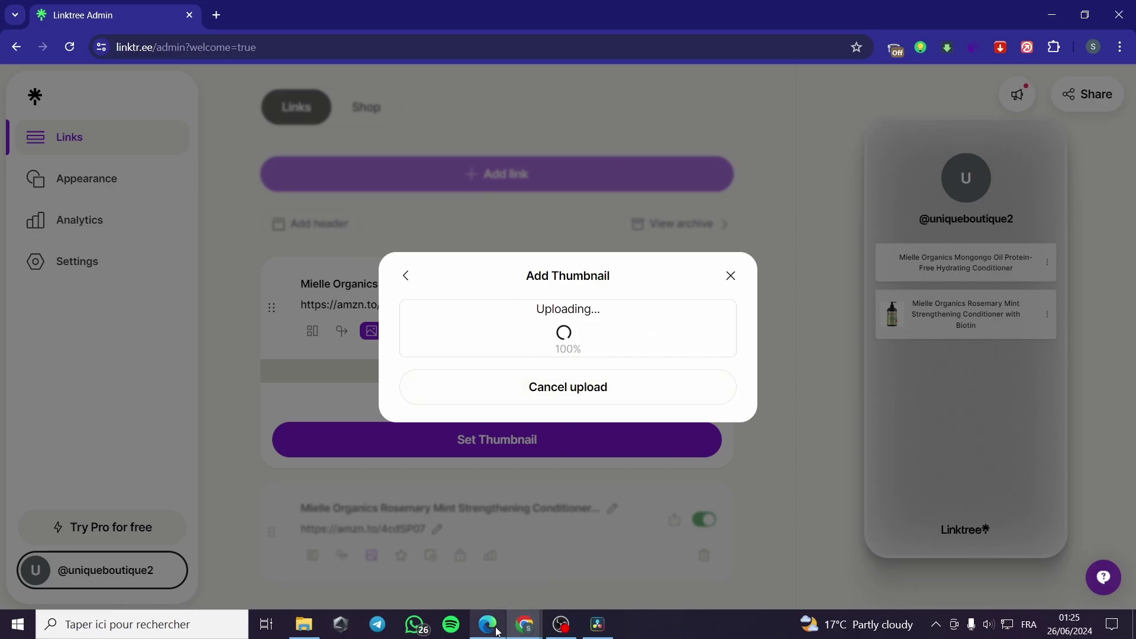
# - Back on Amazon, close the image viewer and open the similar item Amazon Basics Moisture Rich Conditioner, 28 Fluid Ounce
pyautogui.hotkey('alt', 'Tab')
pyautogui.click(1056, 121)
pyautogui.scroll(-15, 748, 397)
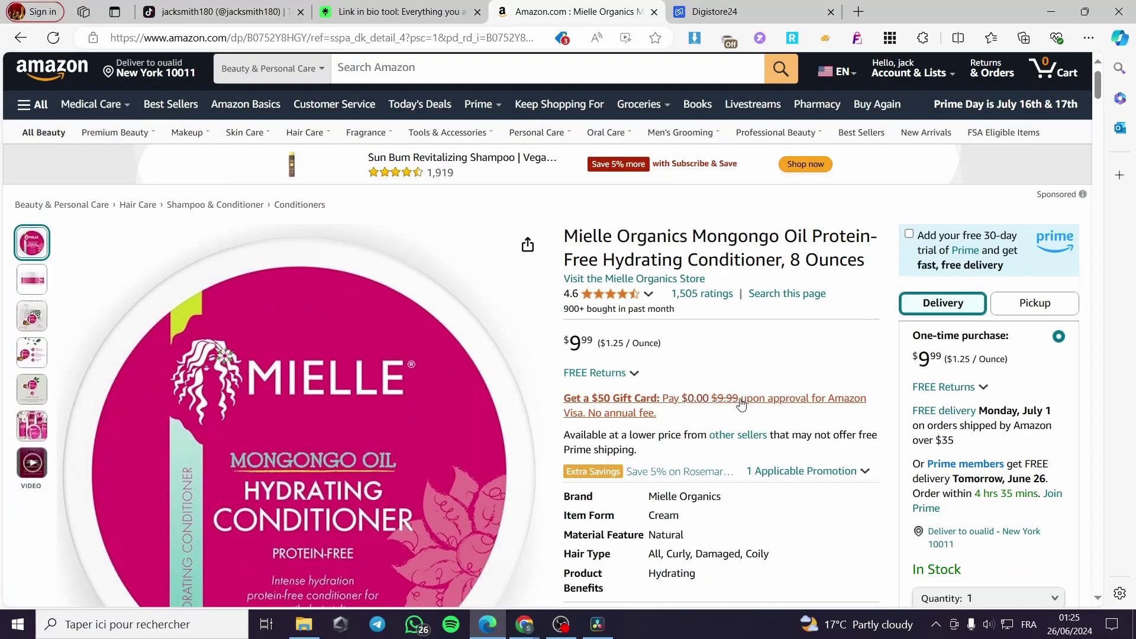
pyautogui.scroll(6, 748, 397)
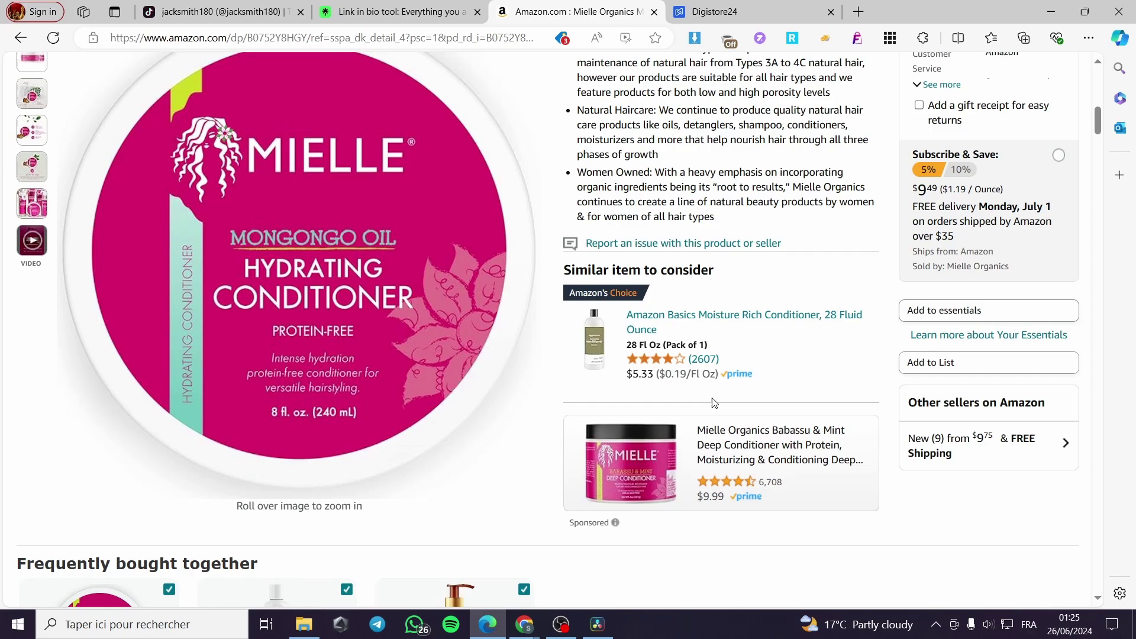
pyautogui.click(596, 339)
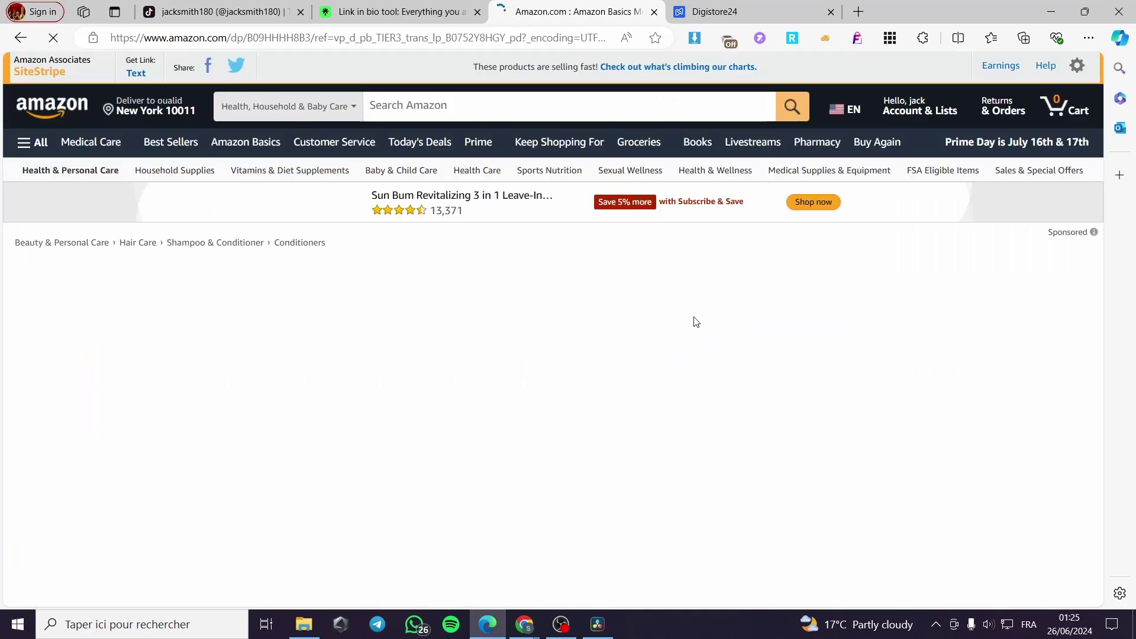
pyautogui.scroll(-1, 591, 503)
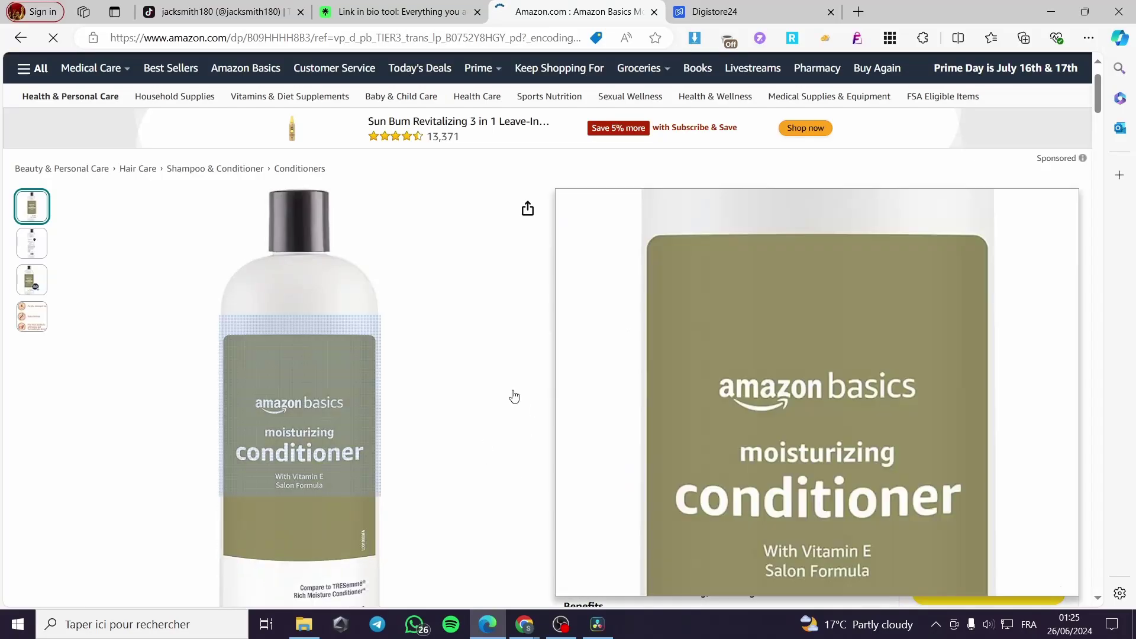
# - Generate the affiliate short link for the Amazon Basics Moisture Rich Conditioner and copy it
pyautogui.moveTo(576, 200); pyautogui.dragTo(760, 200)
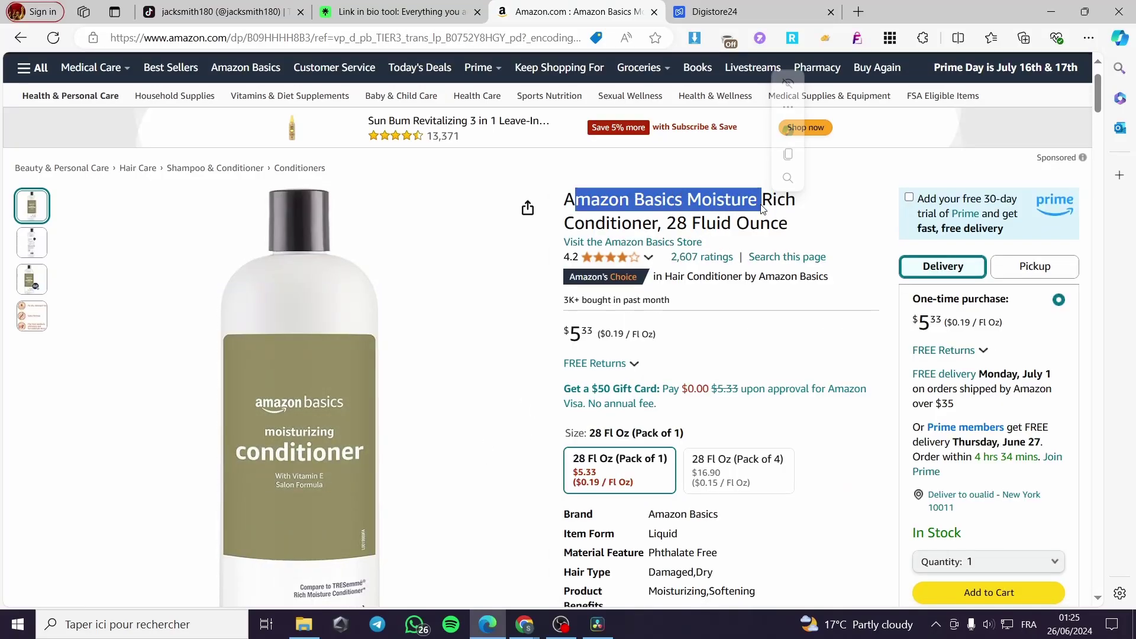
pyautogui.scroll(1, 414, 237)
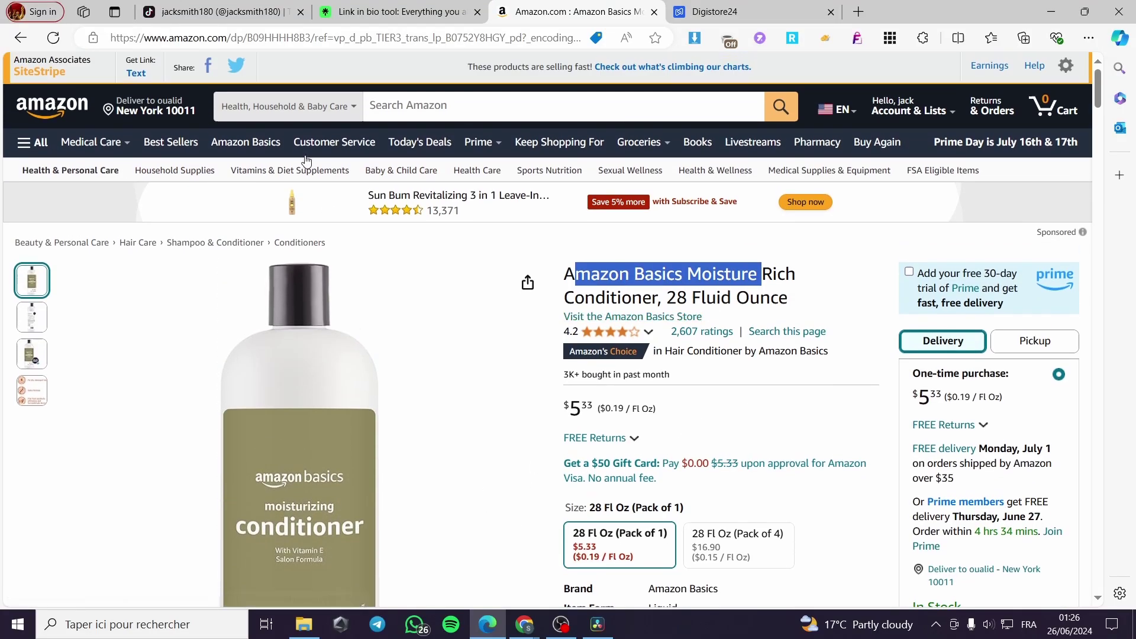
pyautogui.click(138, 76)
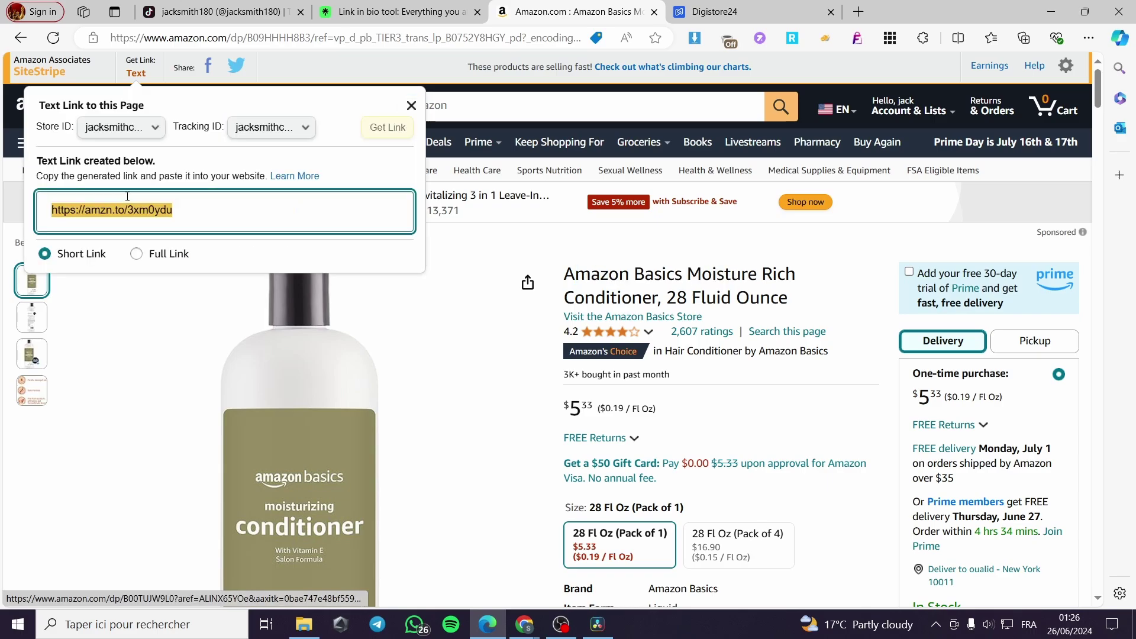
pyautogui.rightClick(132, 208)
pyautogui.click(227, 221)
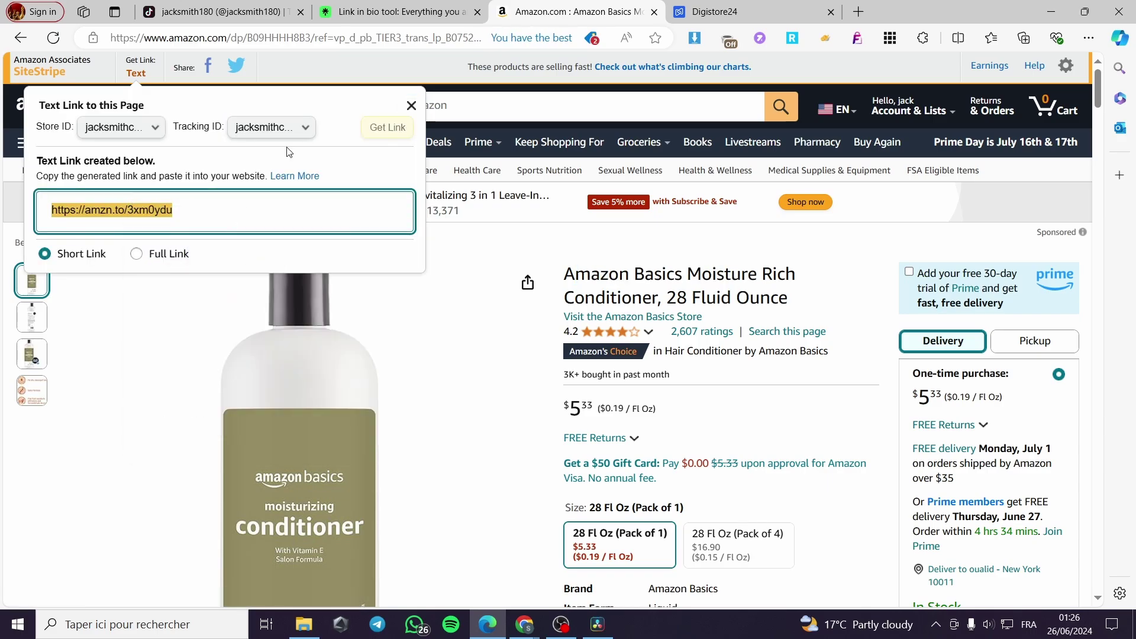
pyautogui.click(521, 626)
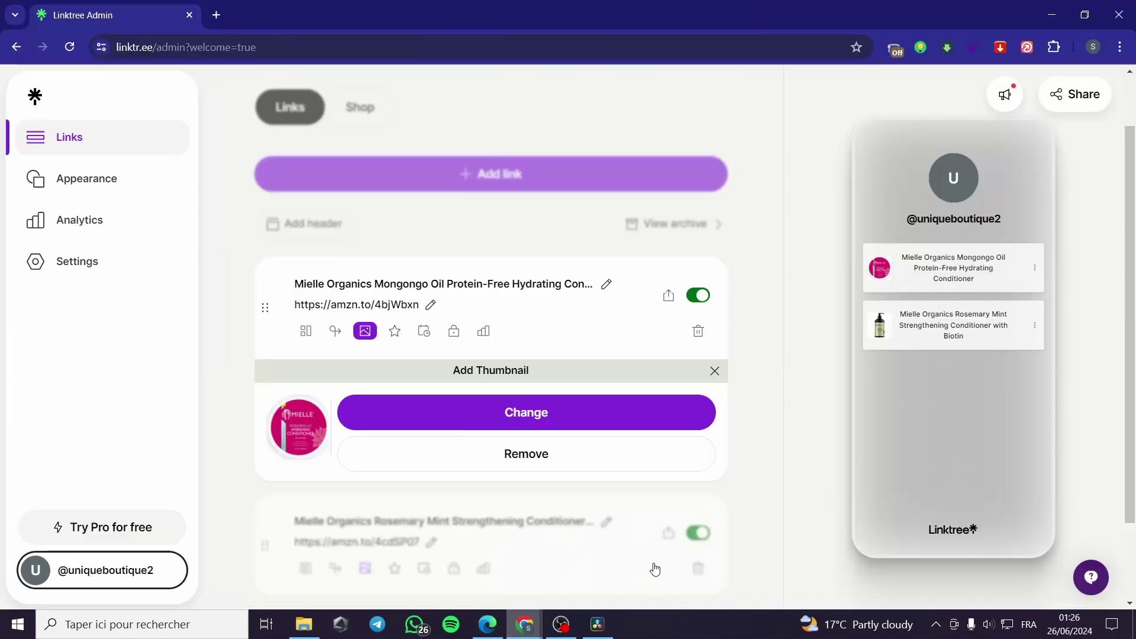
pyautogui.click(750, 240)
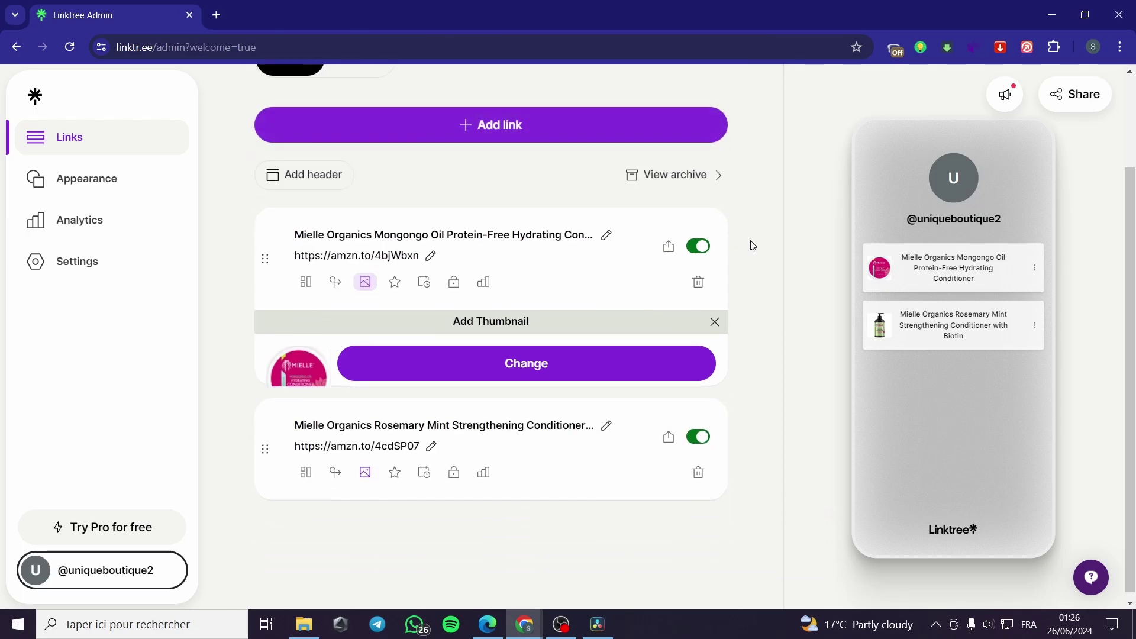
pyautogui.click(426, 193)
pyautogui.click(391, 263)
pyautogui.hotkey('ctrl', 'v')
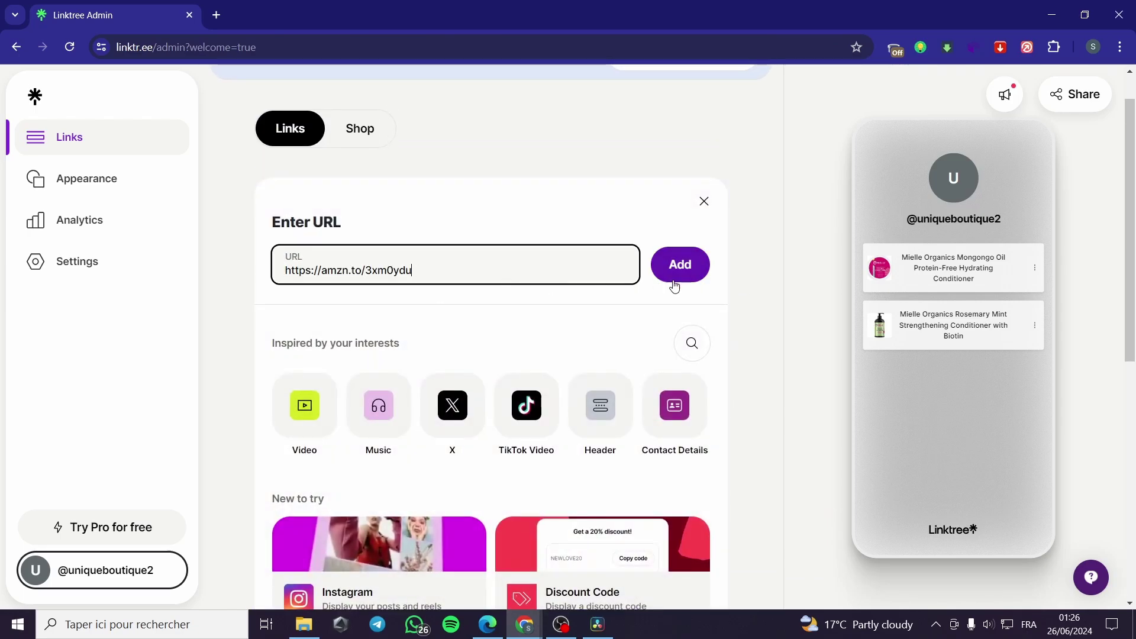
pyautogui.click(679, 265)
# - Title the new link "Amazon Basics Moisture Rich Conditioner", copying the product name from its Amazon page
pyautogui.click(487, 625)
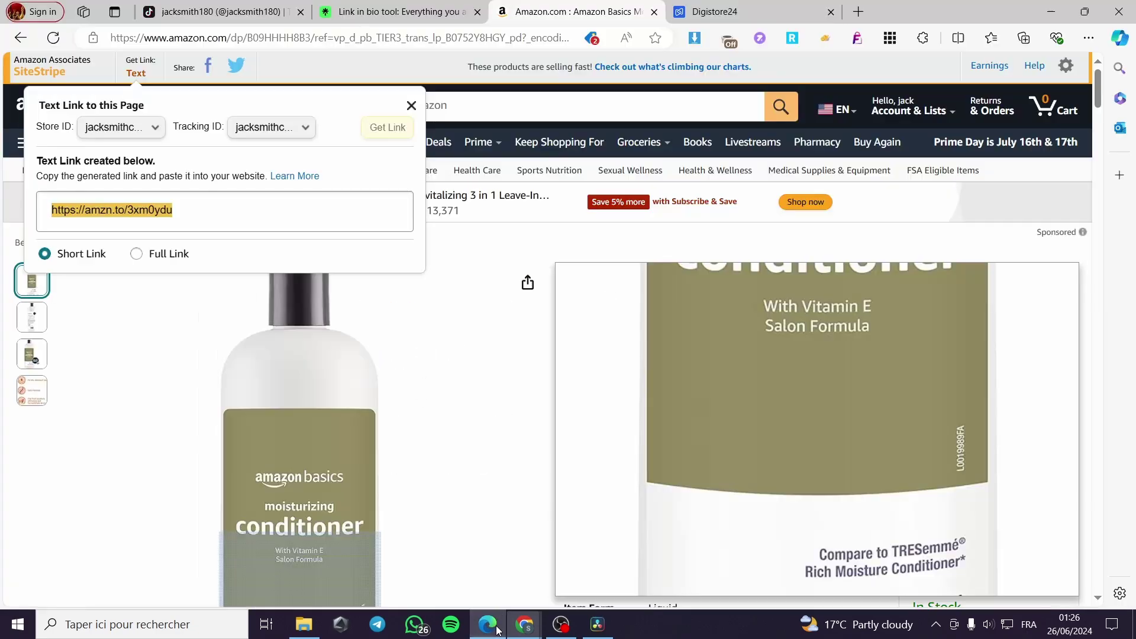
pyautogui.moveTo(575, 274); pyautogui.dragTo(678, 294)
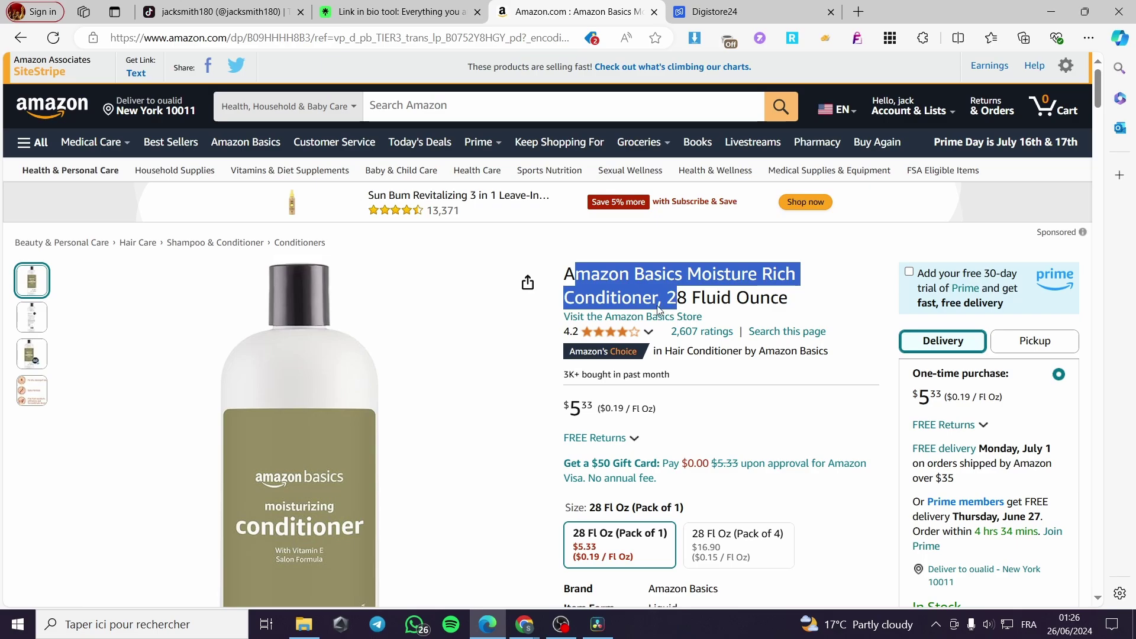
pyautogui.moveTo(566, 274); pyautogui.dragTo(654, 296)
pyautogui.rightClick(654, 296)
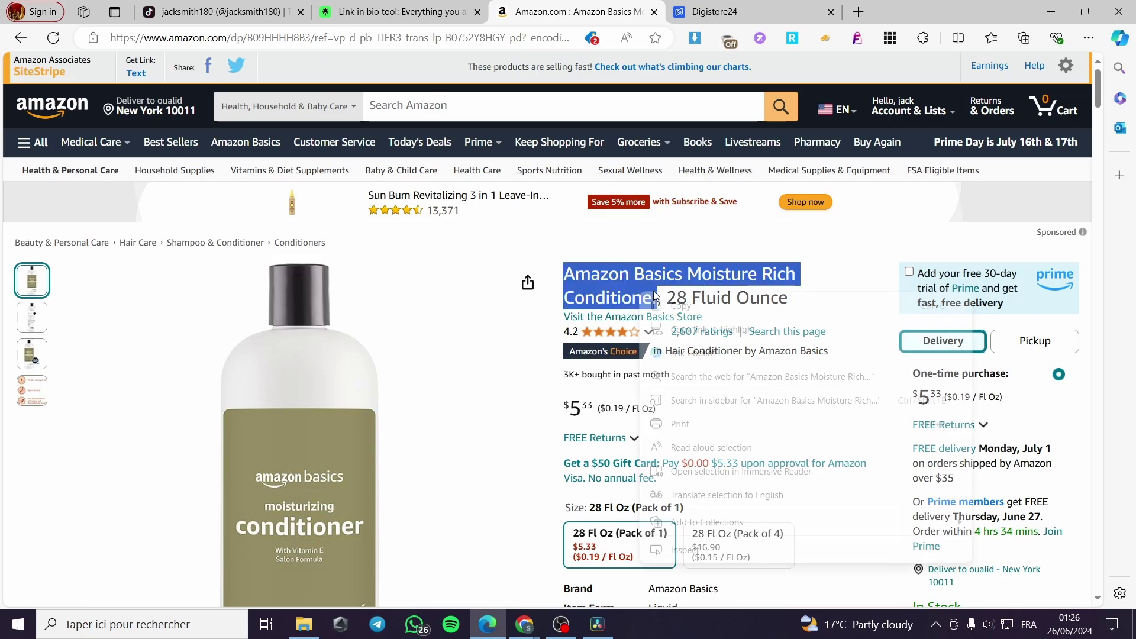
pyautogui.click(681, 305)
pyautogui.moveTo(525, 624)
pyautogui.click(592, 557)
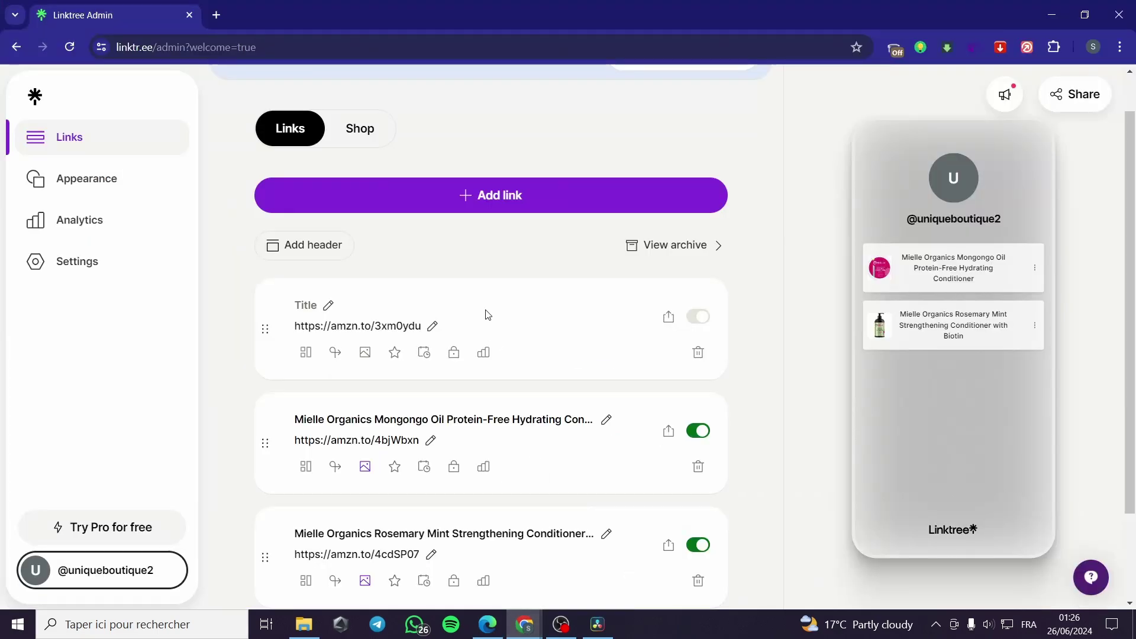
pyautogui.click(306, 305)
pyautogui.hotkey('ctrl', 'v')
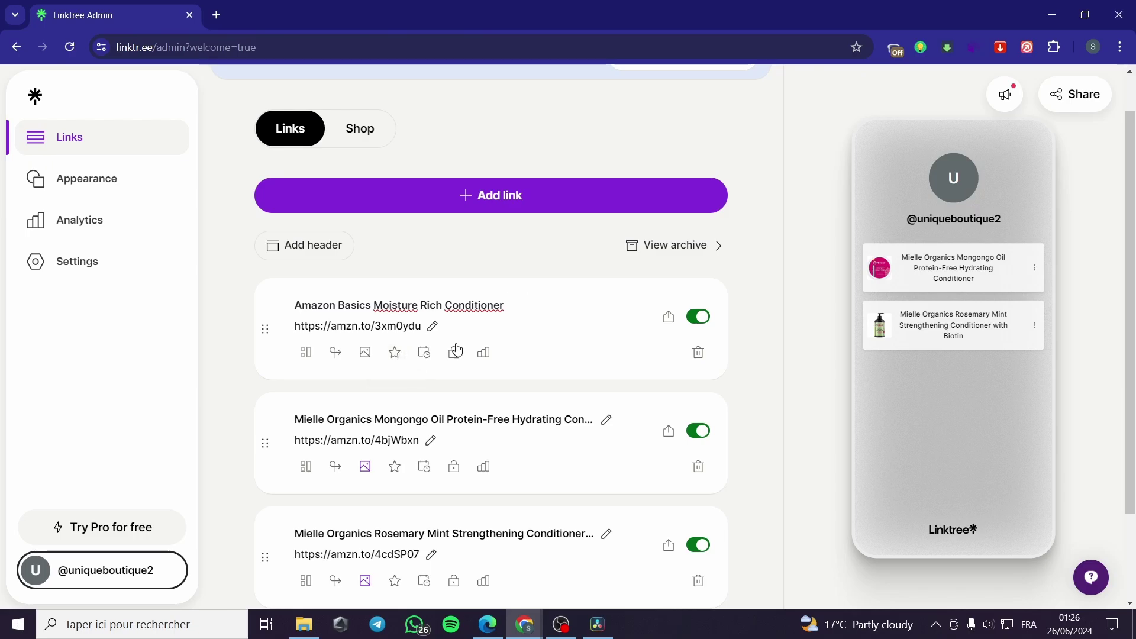
pyautogui.press('Return')
# - Start a custom thumbnail upload for the Amazon Basics link and save the conditioner's enlarged main image from its Amazon page
pyautogui.click(365, 353)
pyautogui.click(467, 319)
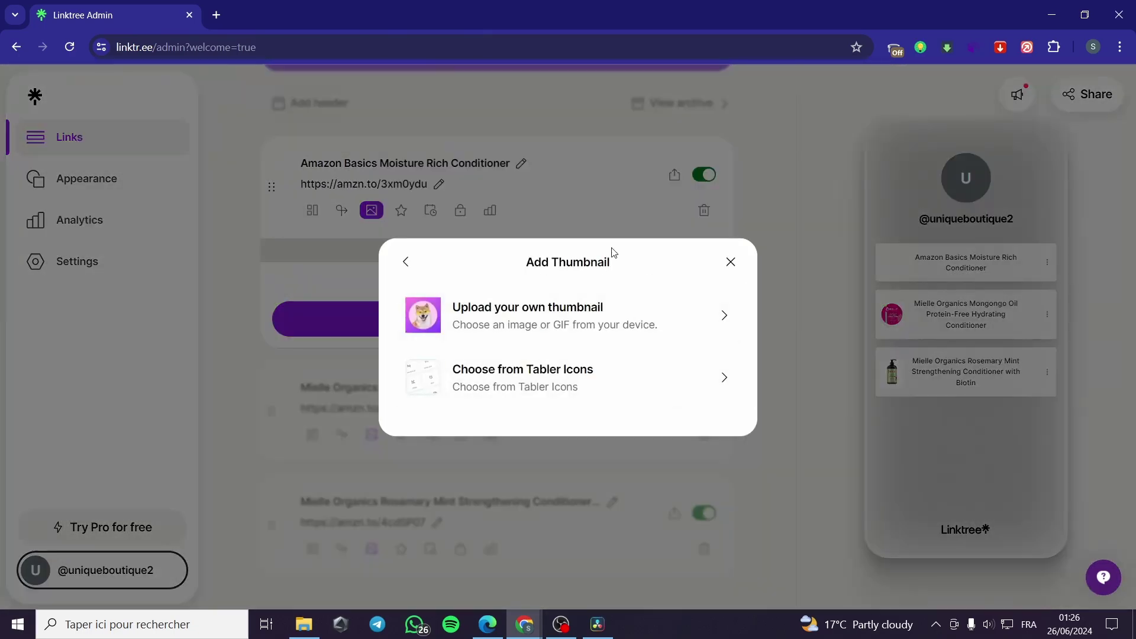
pyautogui.click(551, 321)
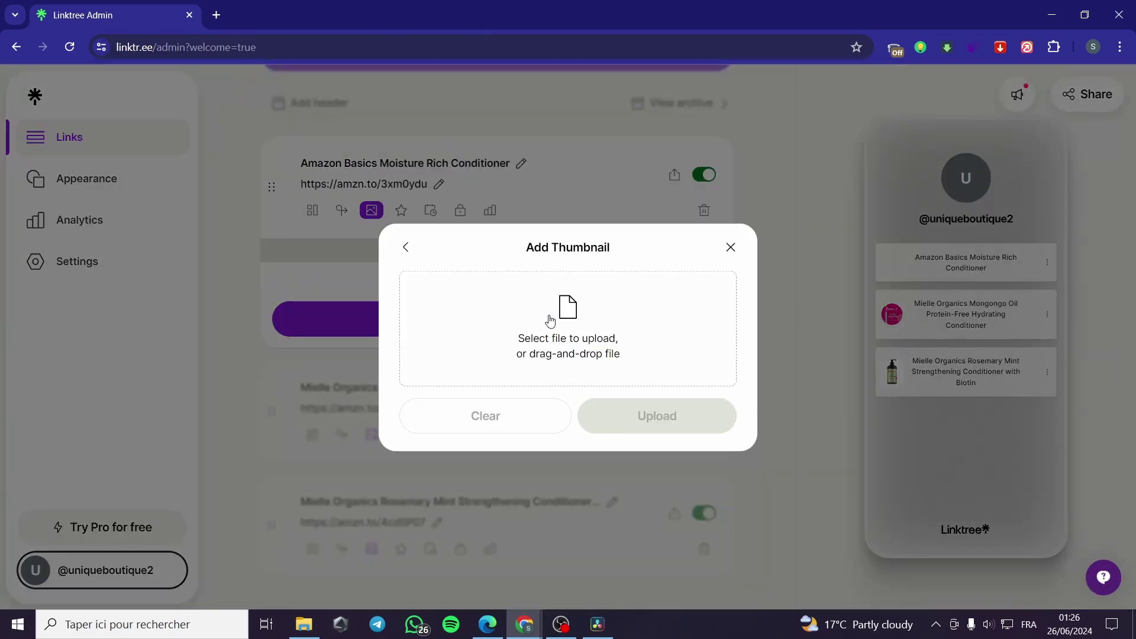
pyautogui.click(488, 625)
pyautogui.click(525, 624)
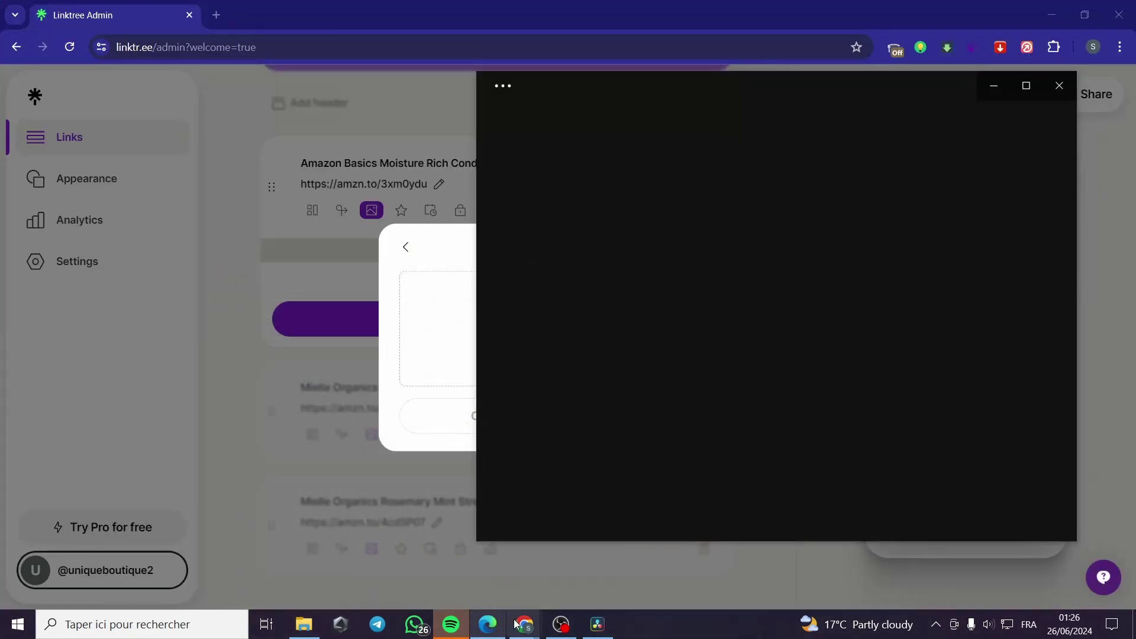
pyautogui.click(488, 624)
pyautogui.click(383, 420)
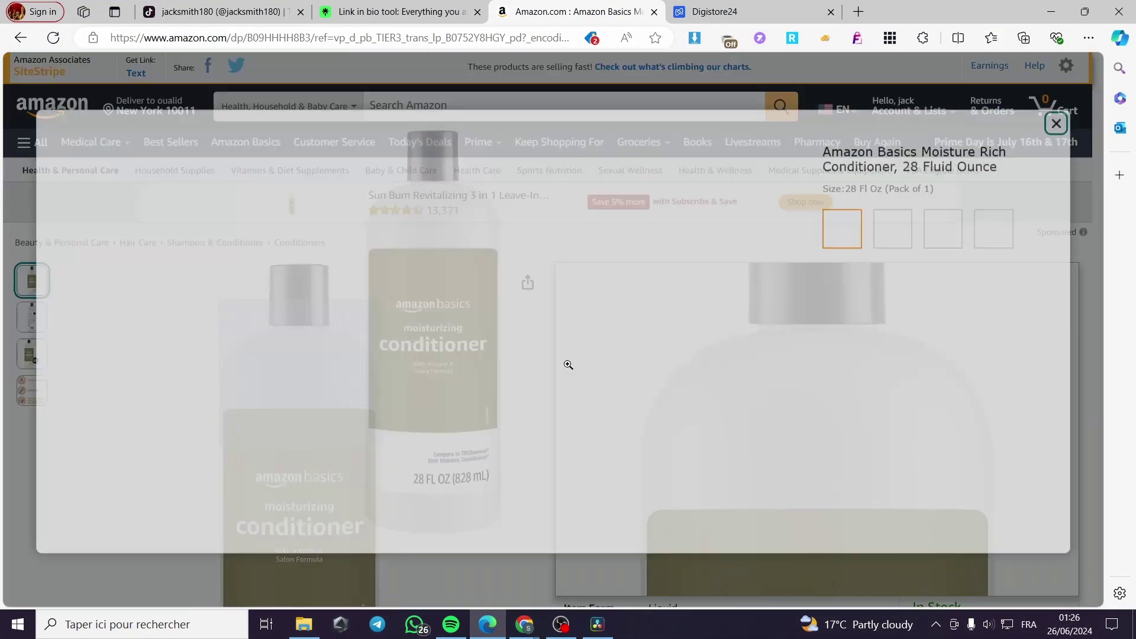
pyautogui.rightClick(439, 287)
pyautogui.click(513, 322)
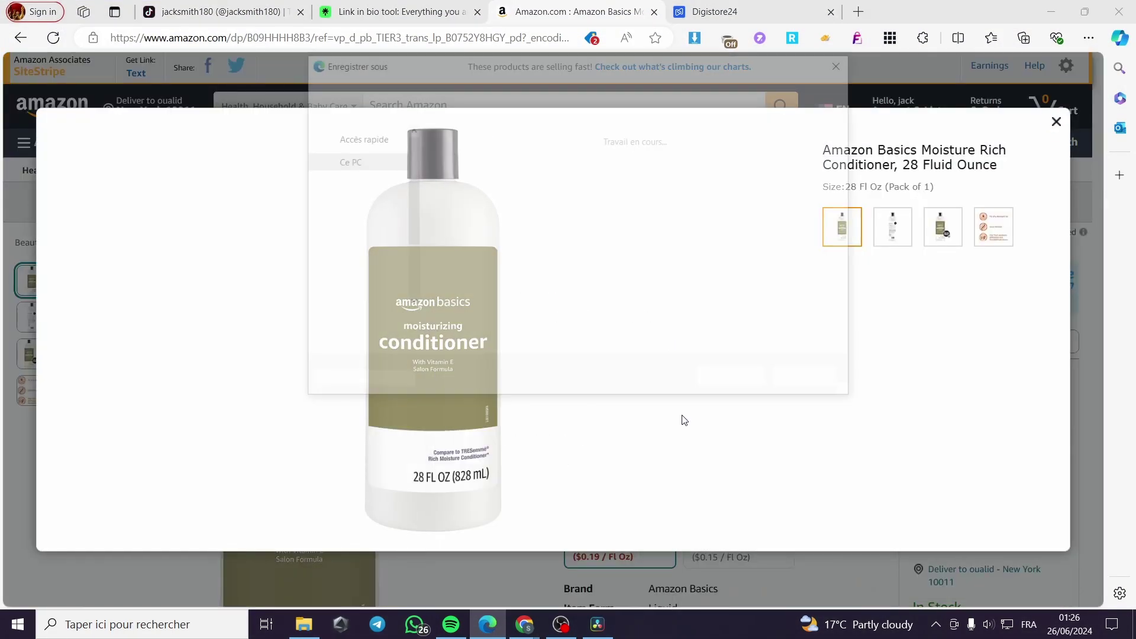
pyautogui.click(736, 382)
# - In Linktree, choose the image 61v74ks5eOL._AC_SL1500_ as the Amazon Basics link's thumbnail file
pyautogui.moveTo(524, 624)
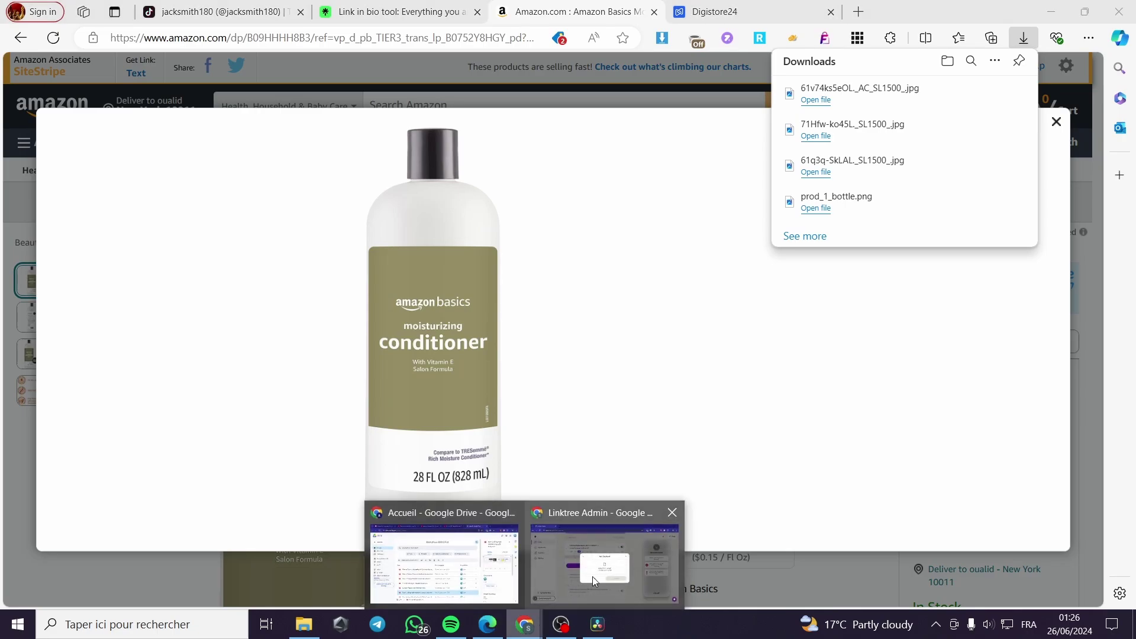
pyautogui.click(592, 576)
pyautogui.click(436, 308)
pyautogui.click(436, 223)
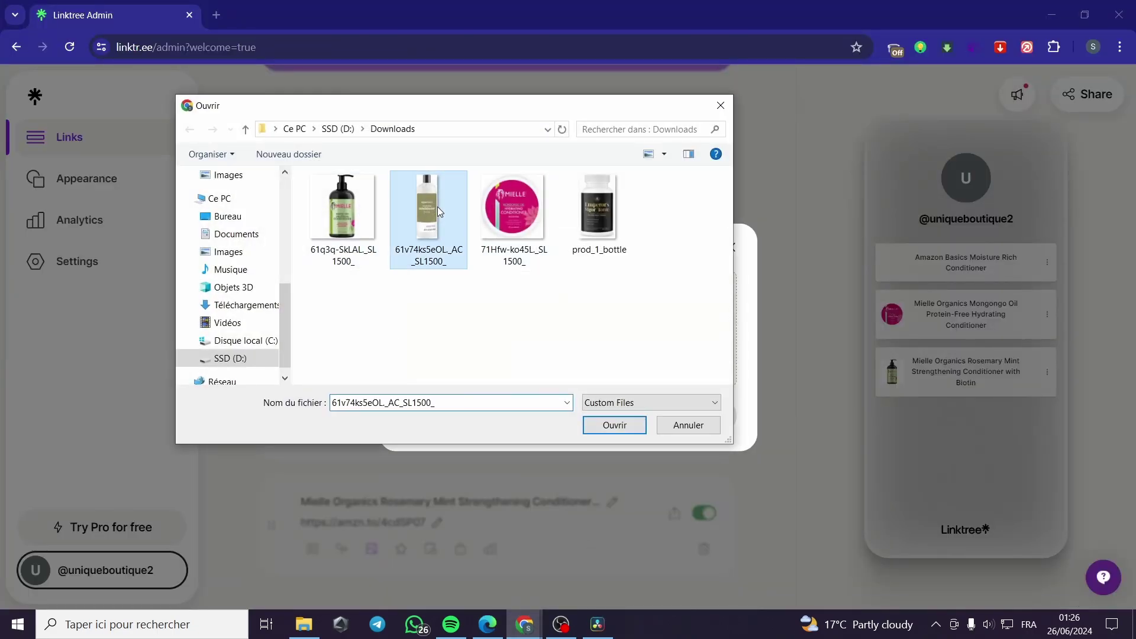
pyautogui.click(612, 427)
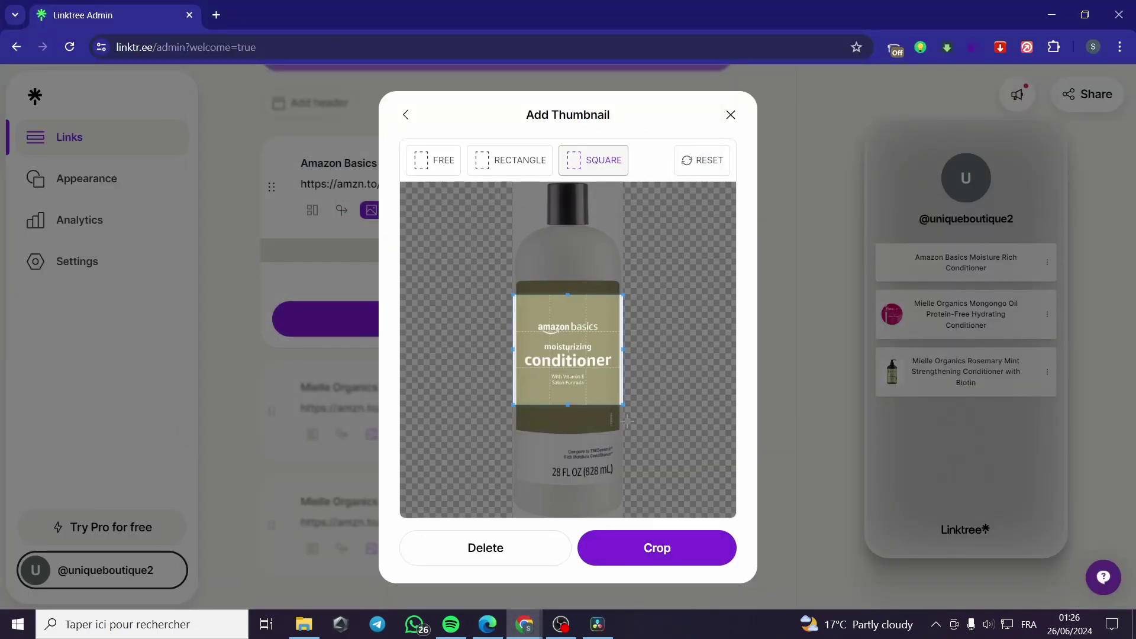
# - Try to redraw and enlarge the square crop frame around the bottle, and try the rectangle crop shape
pyautogui.click(563, 492)
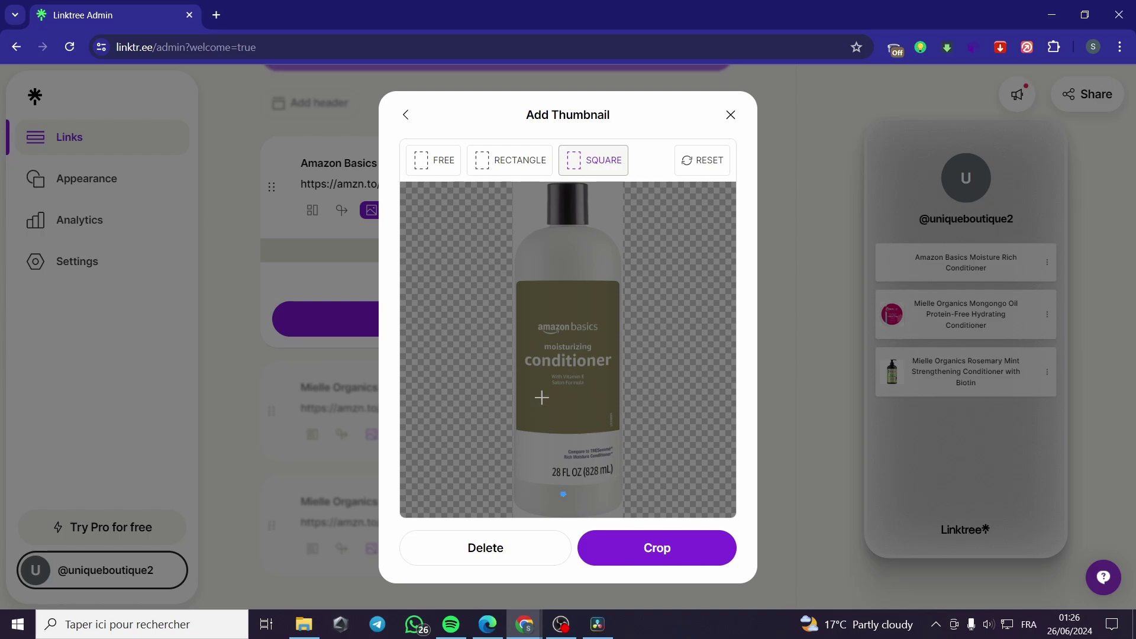
pyautogui.moveTo(530, 244); pyautogui.dragTo(678, 329)
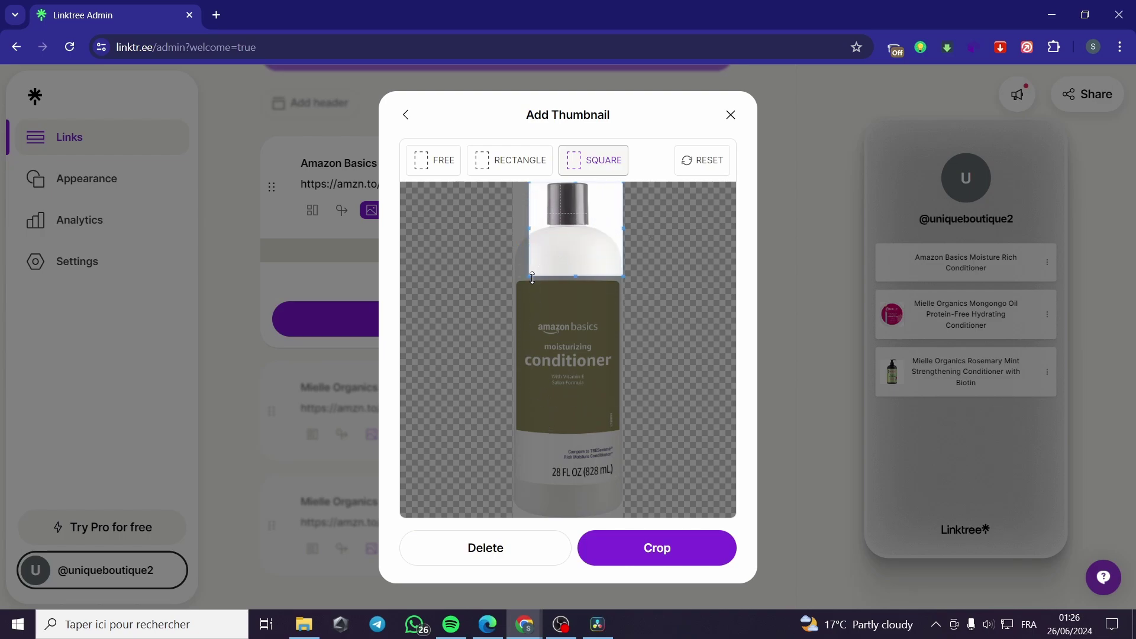
pyautogui.moveTo(529, 276); pyautogui.dragTo(469, 325)
pyautogui.click(517, 169)
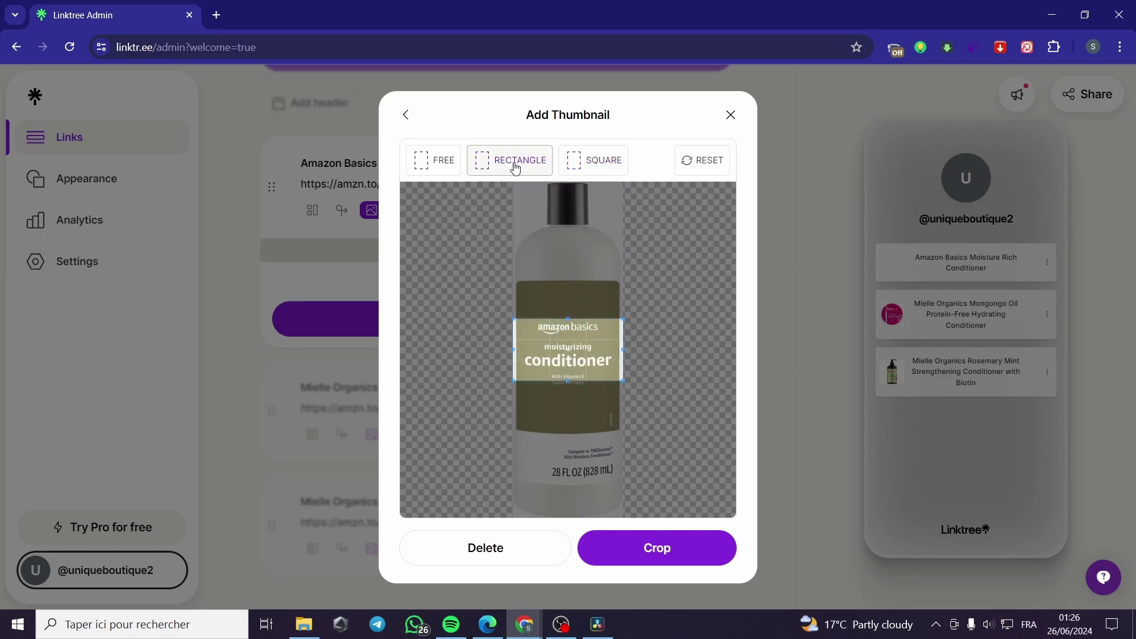
# - Use the free crop shape to extend the crop frame over the entire bottle, and apply the cropped thumbnail to the Amazon Basics link
pyautogui.click(427, 159)
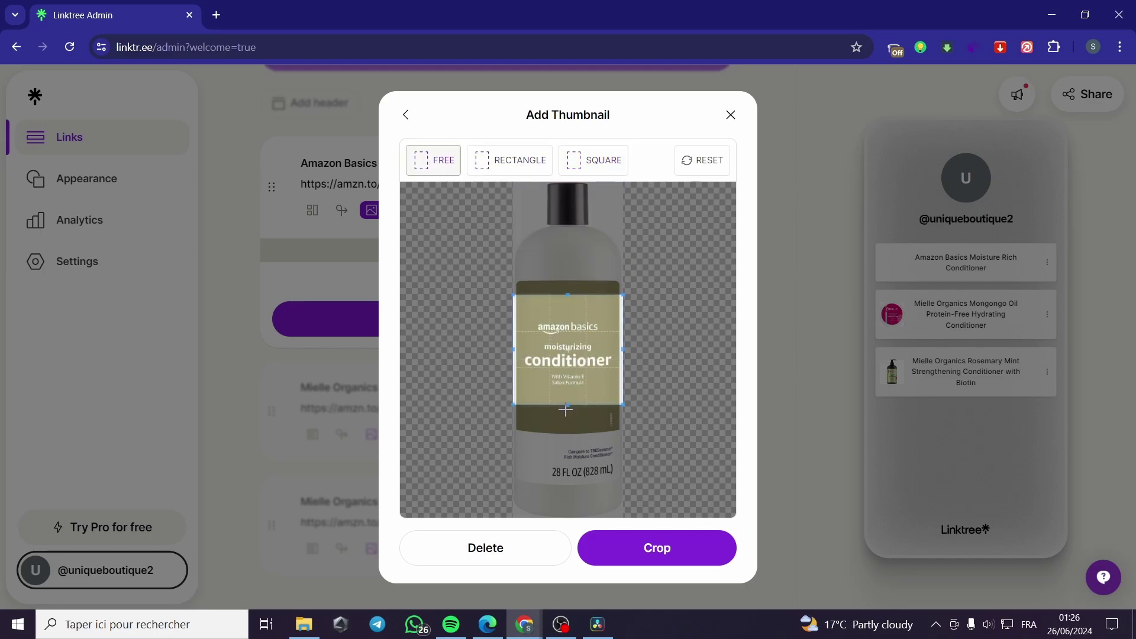
pyautogui.moveTo(569, 406); pyautogui.dragTo(566, 521)
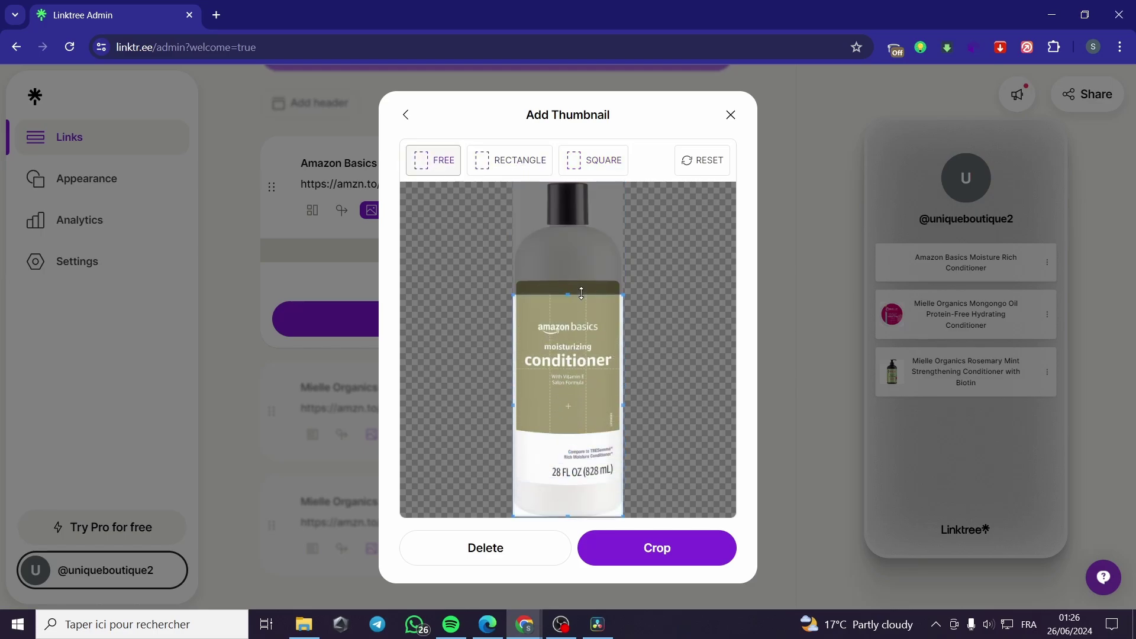
pyautogui.moveTo(570, 295); pyautogui.dragTo(570, 182)
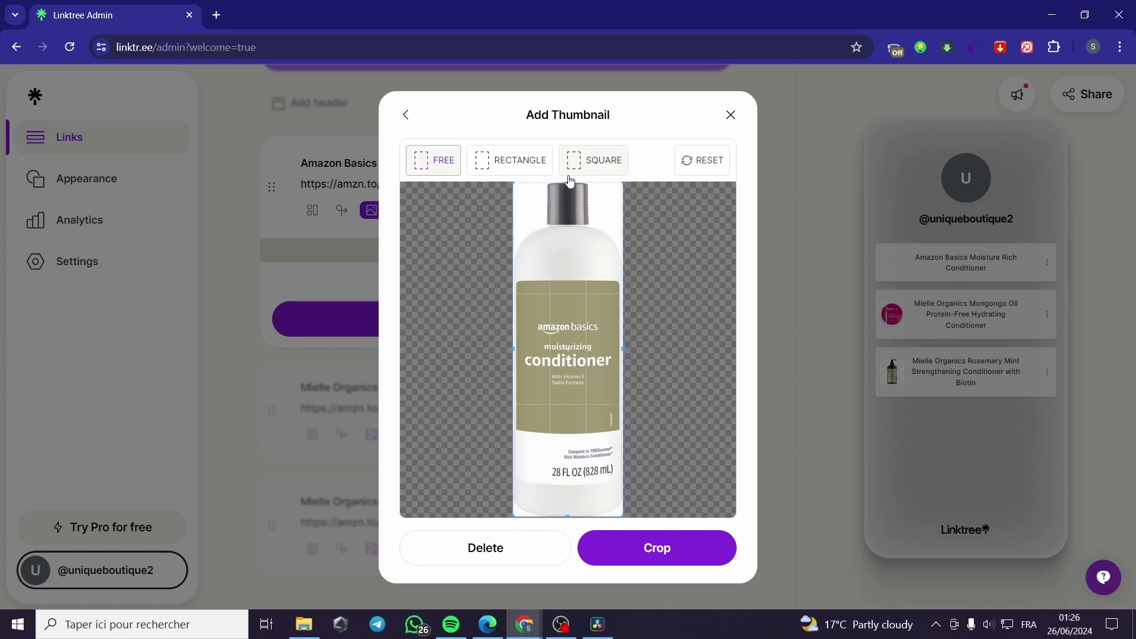
pyautogui.click(672, 548)
pyautogui.click(655, 551)
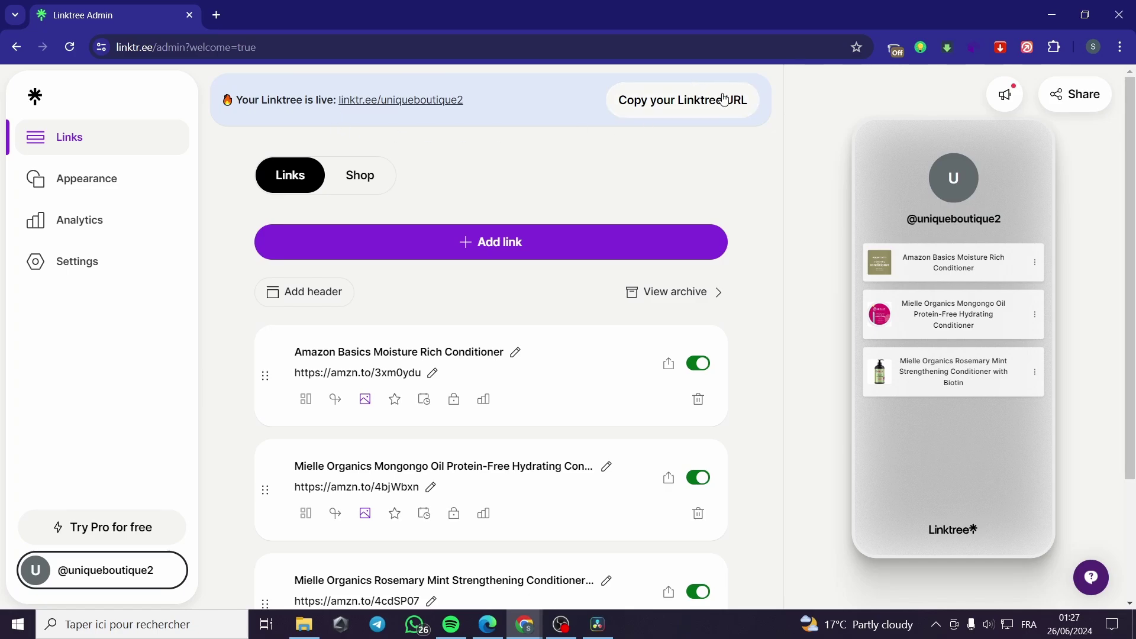
# - View the live public Linktree page with its three product links, and open the Appearance settings alongside it
pyautogui.click(378, 101)
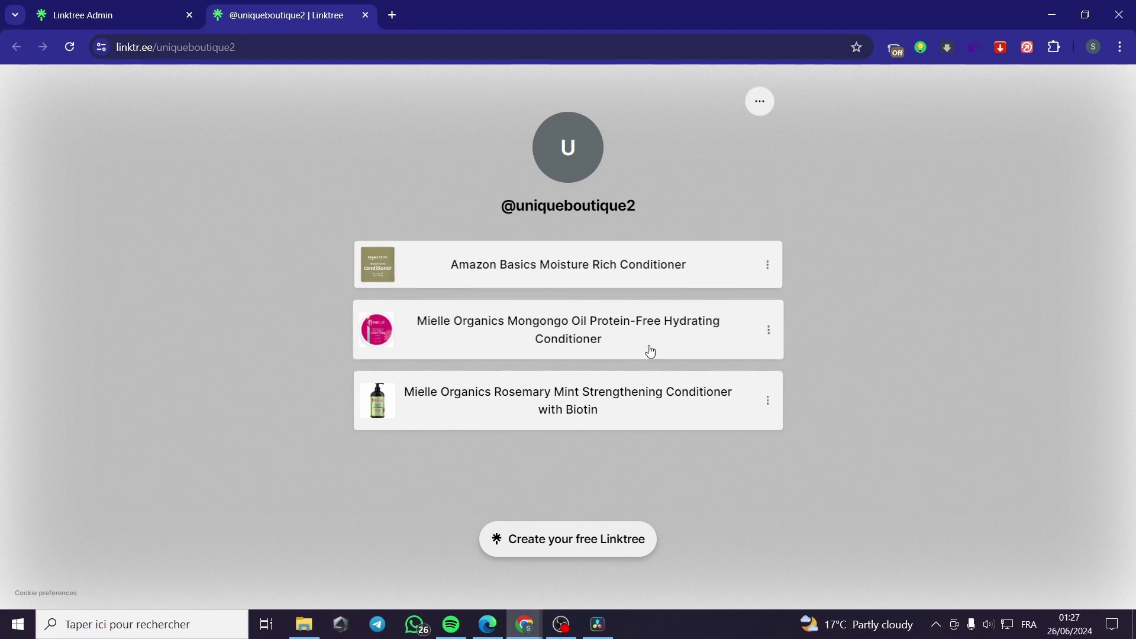
pyautogui.click(76, 5)
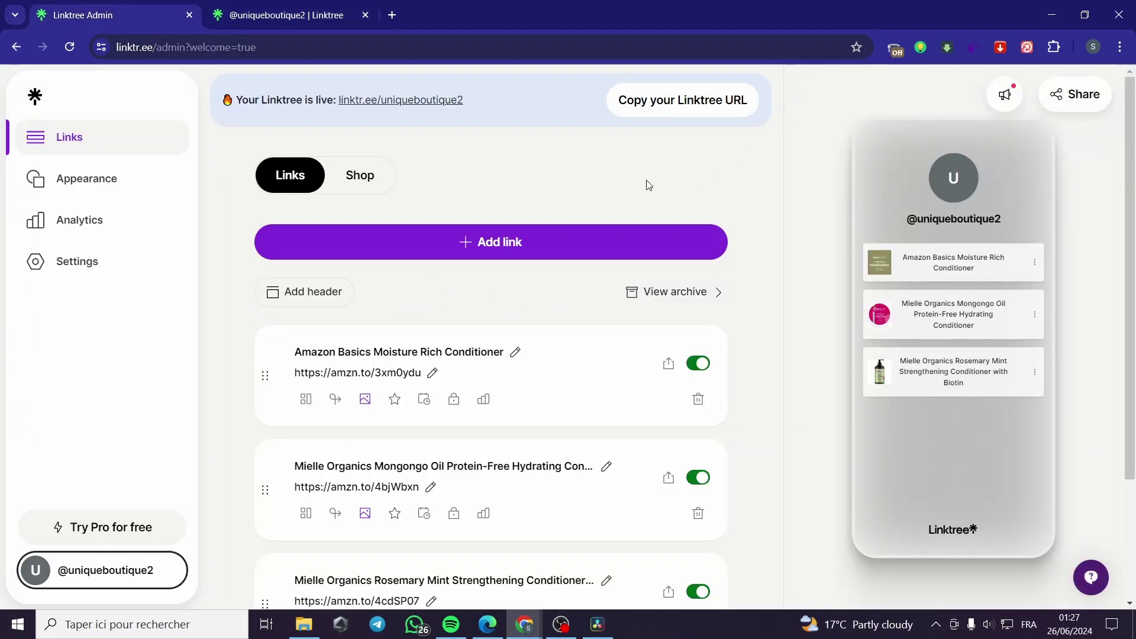
pyautogui.click(127, 196)
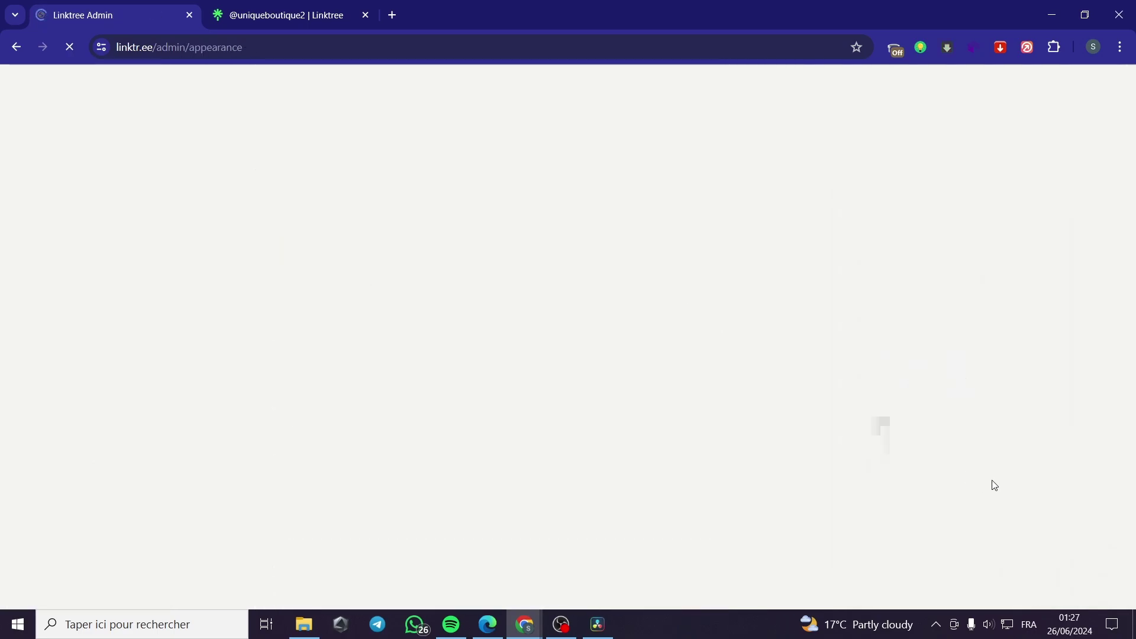
pyautogui.click(278, 15)
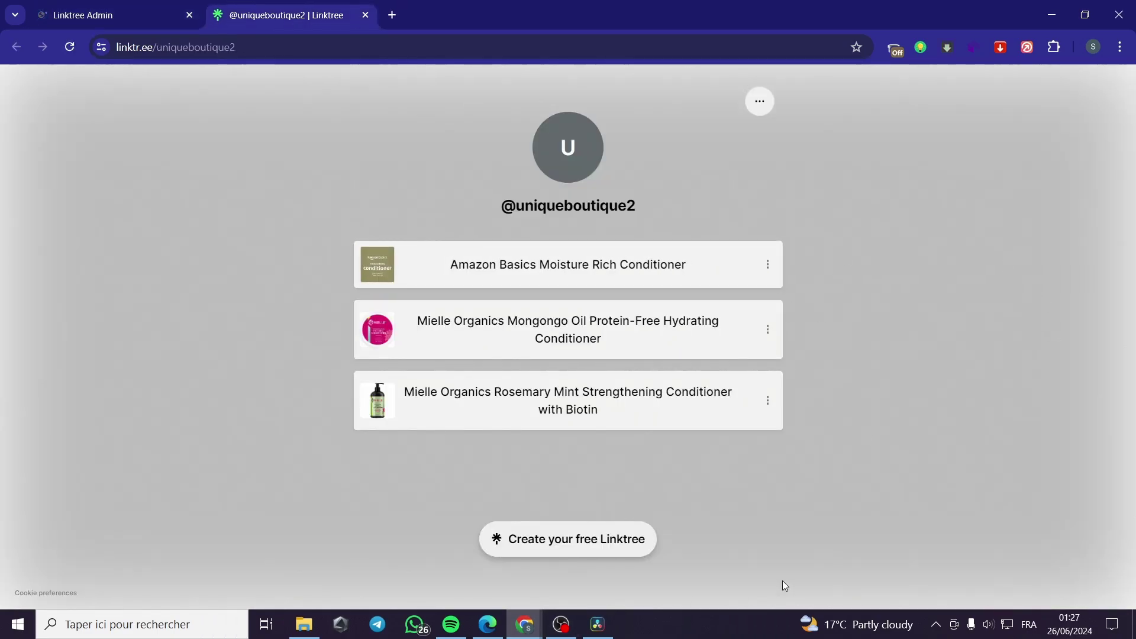
pyautogui.click(148, 12)
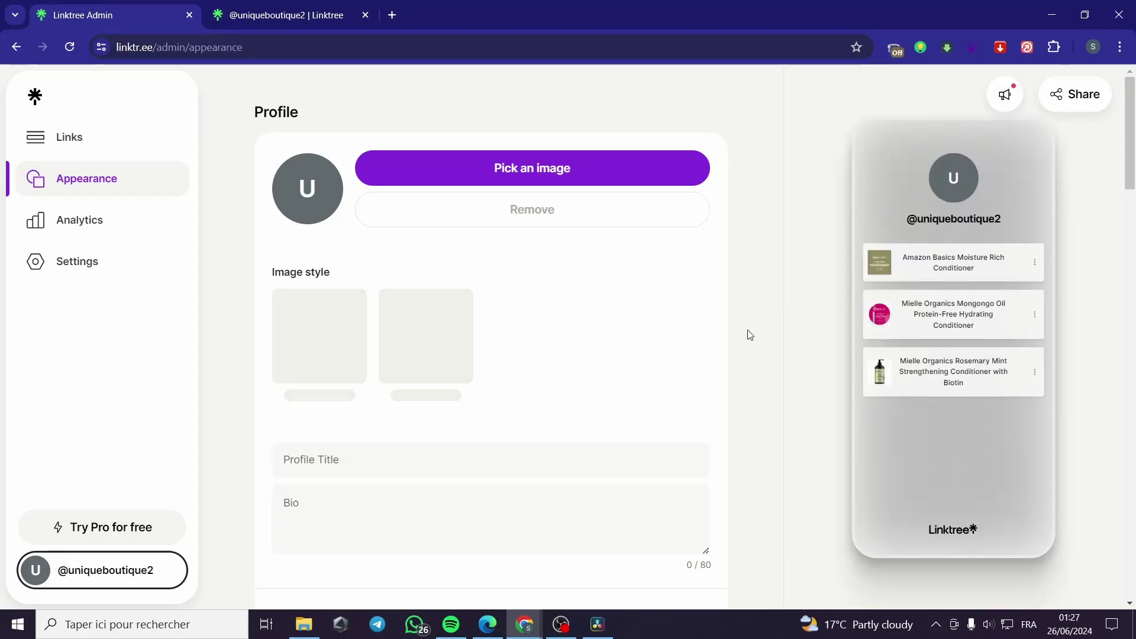
pyautogui.click(286, 5)
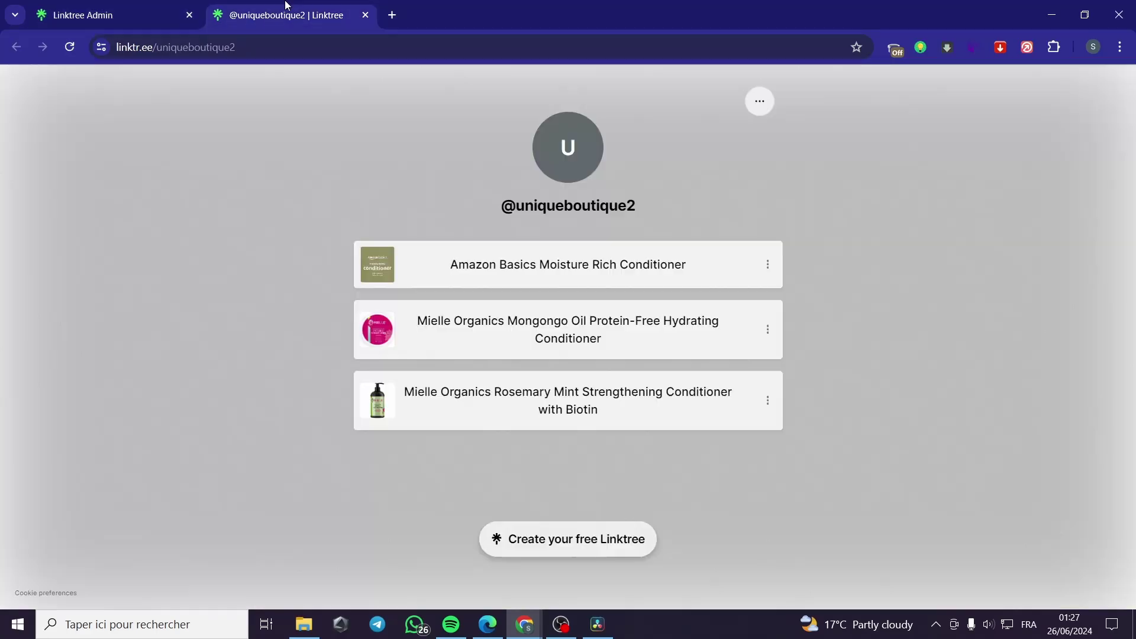
pyautogui.click(83, 4)
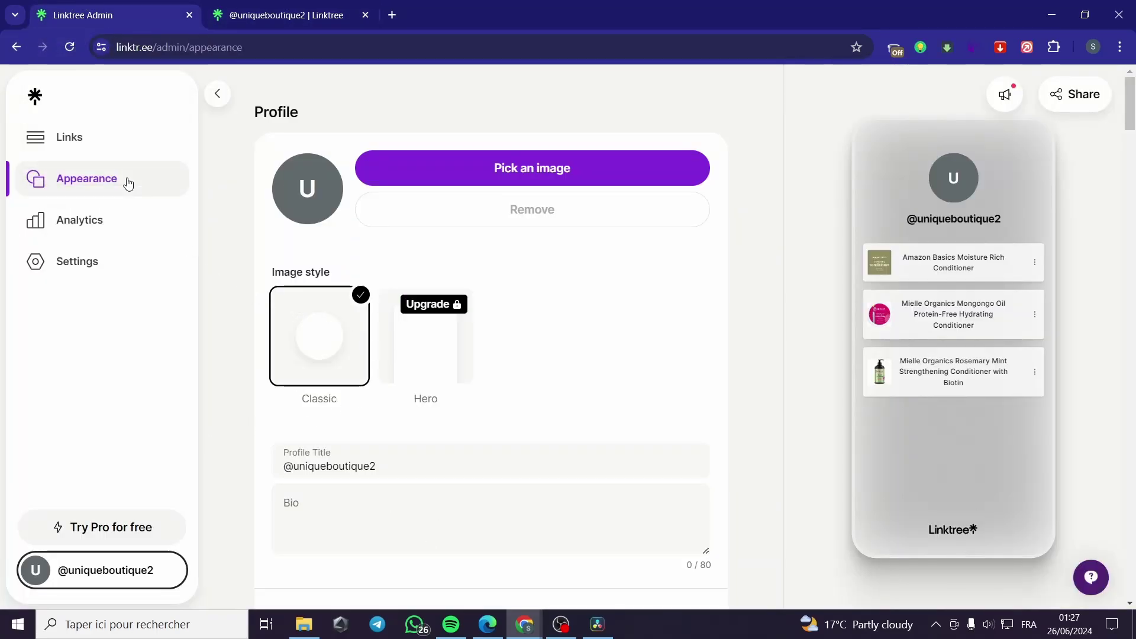
# - Upload the Mielle image 71Hfw-ko45L._SL1500_ from the Downloads folder as the profile image and confirm its crop
pyautogui.click(506, 177)
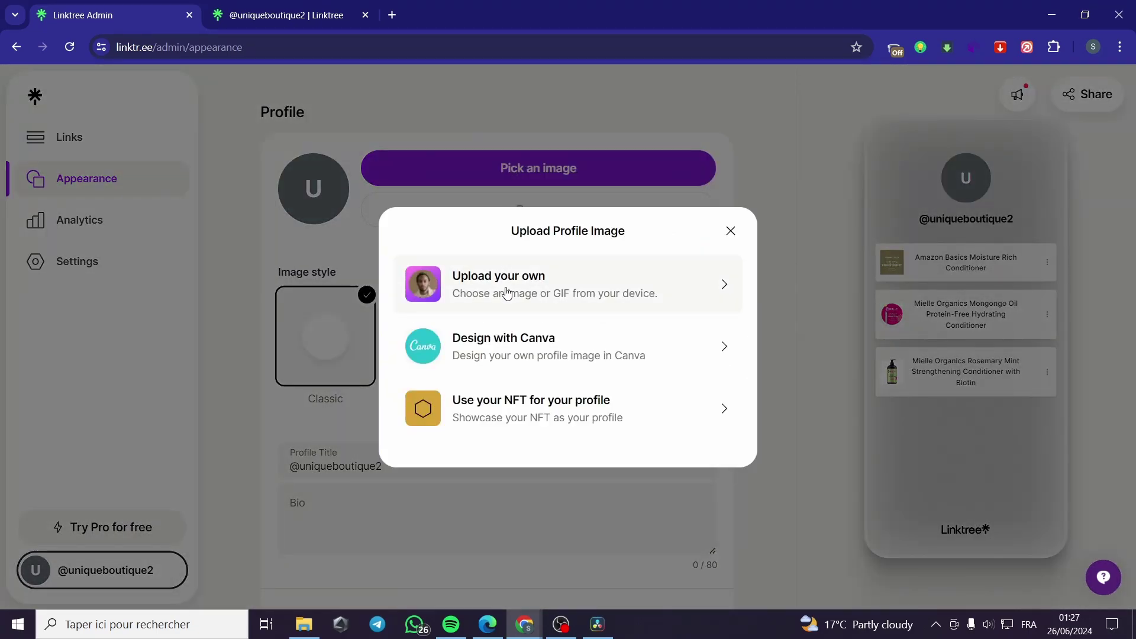
pyautogui.click(507, 292)
pyautogui.click(601, 311)
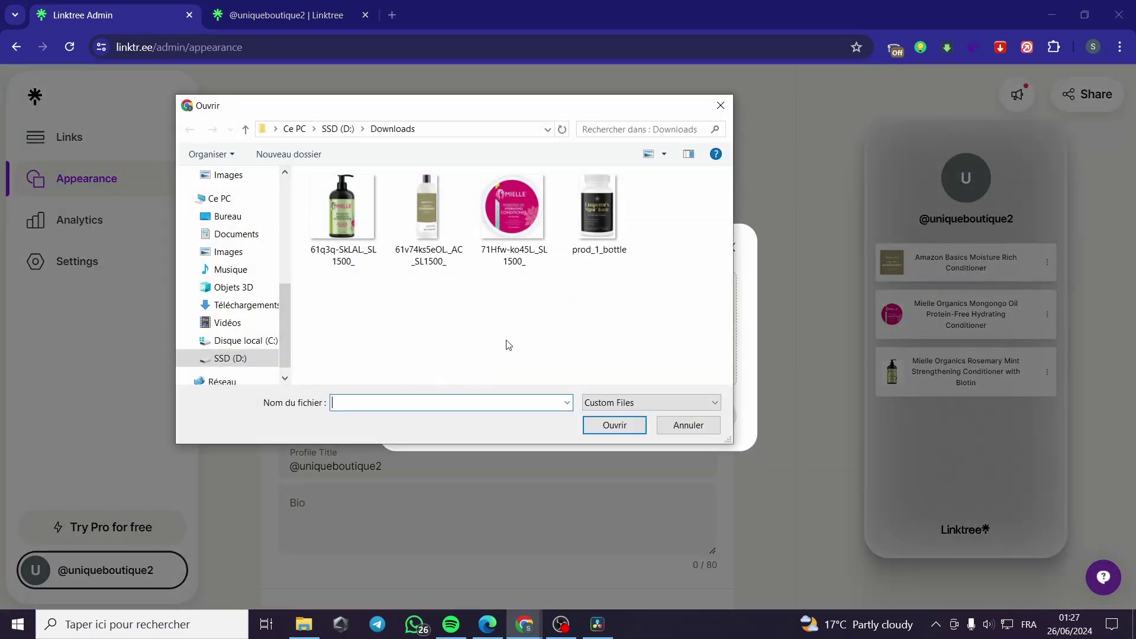
pyautogui.doubleClick(499, 207)
pyautogui.click(662, 549)
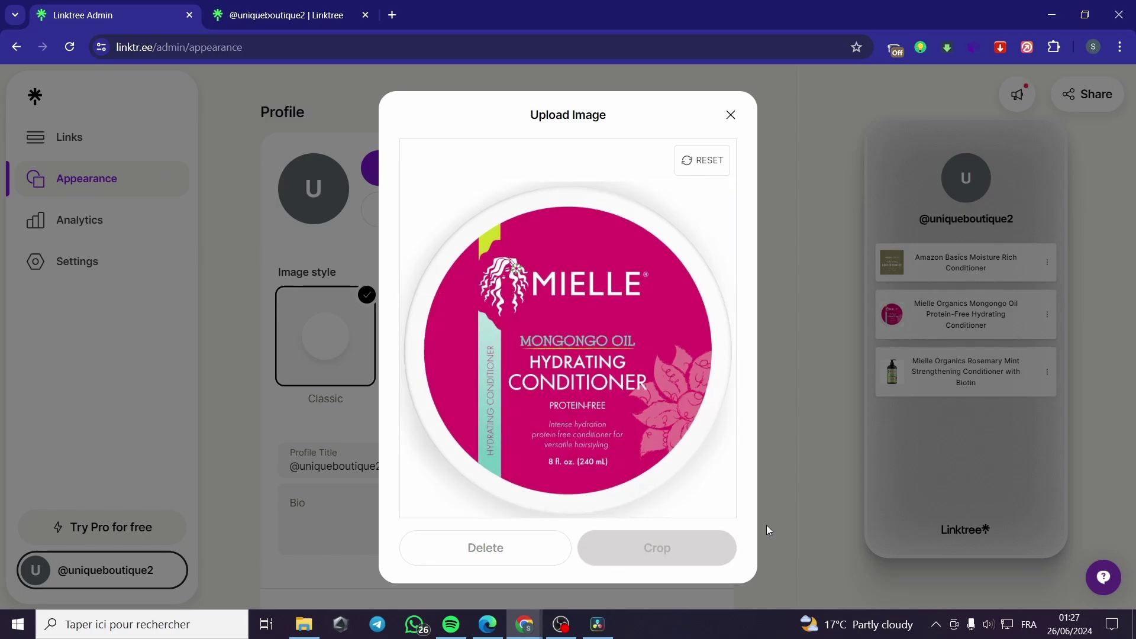
pyautogui.click(710, 550)
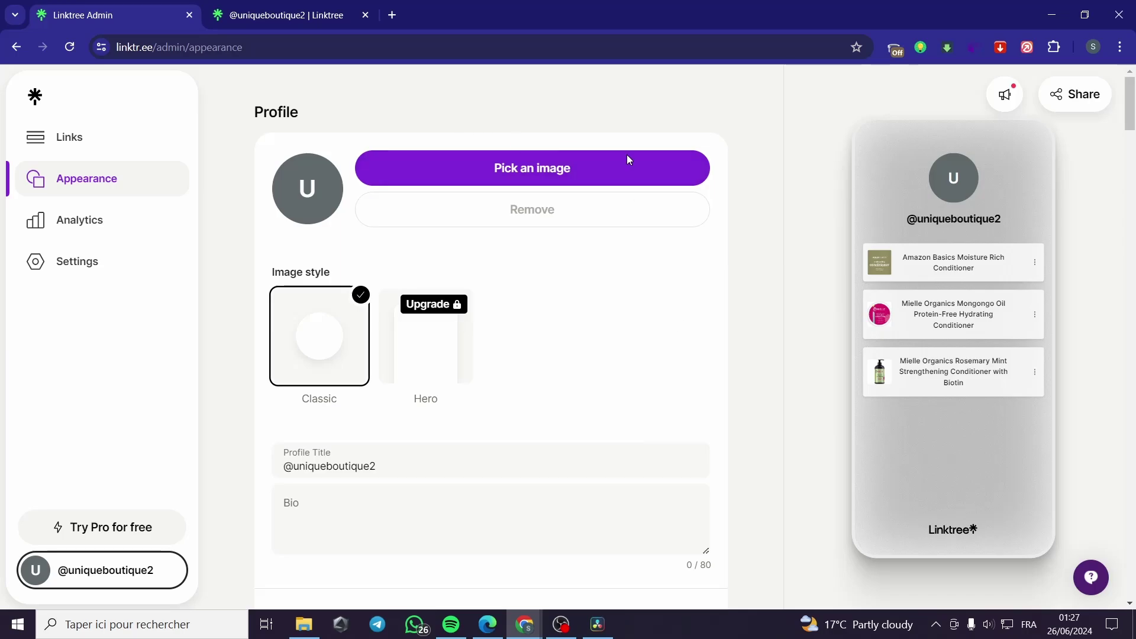
# - Replace the profile title with "Skin Routine Forever"
pyautogui.scroll(-3, 405, 566)
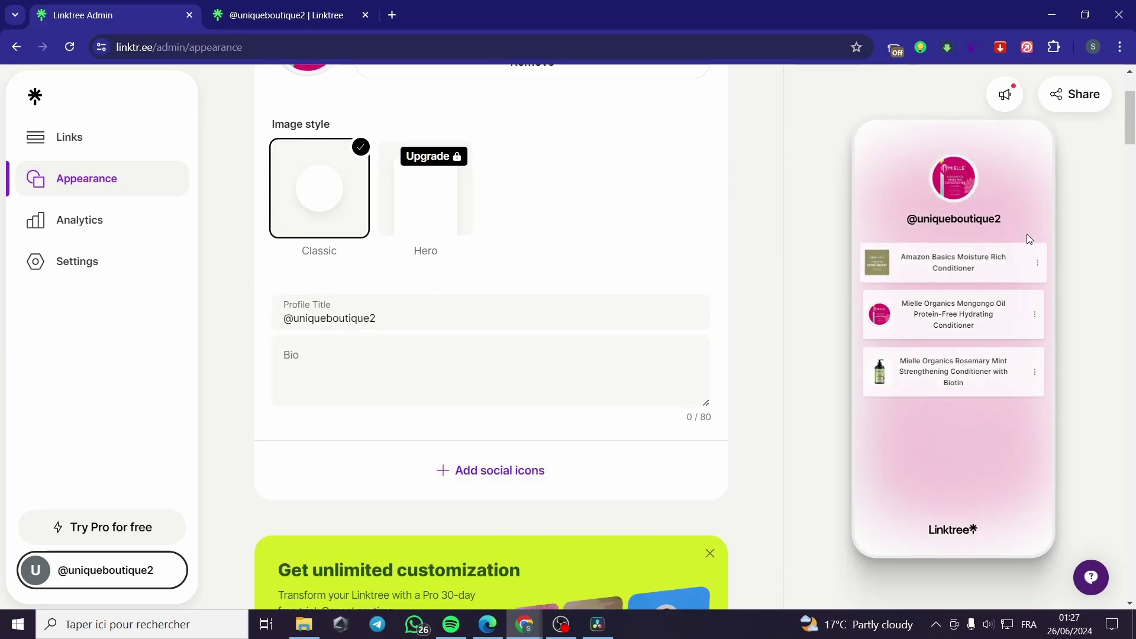
pyautogui.click(367, 317)
pyautogui.tripleClick(367, 318)
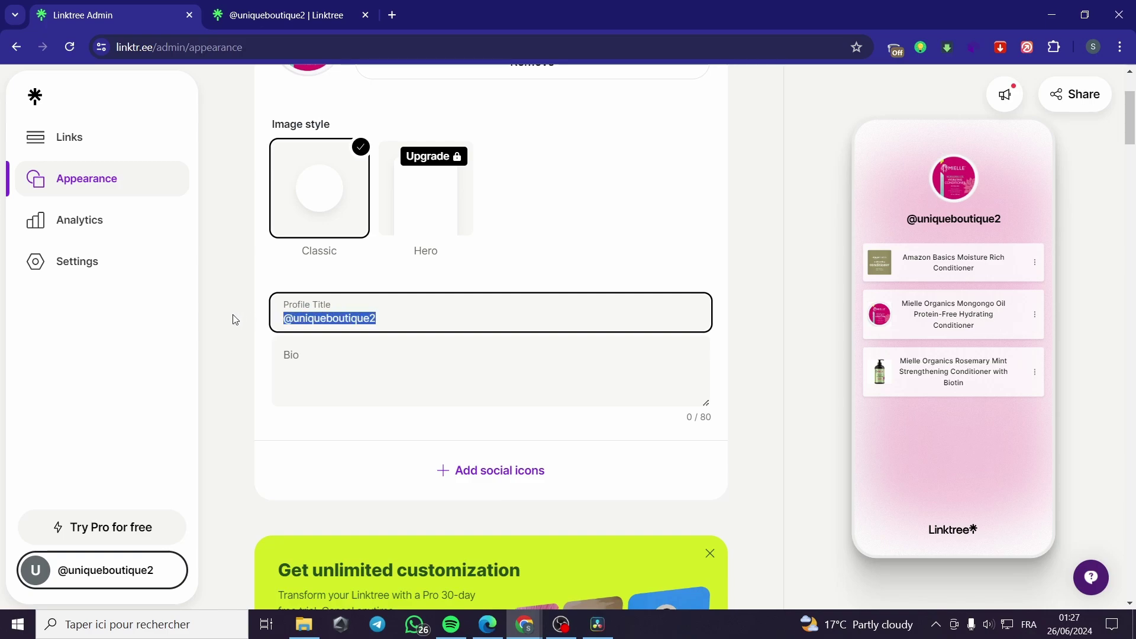
pyautogui.write('Skin Routine forever')
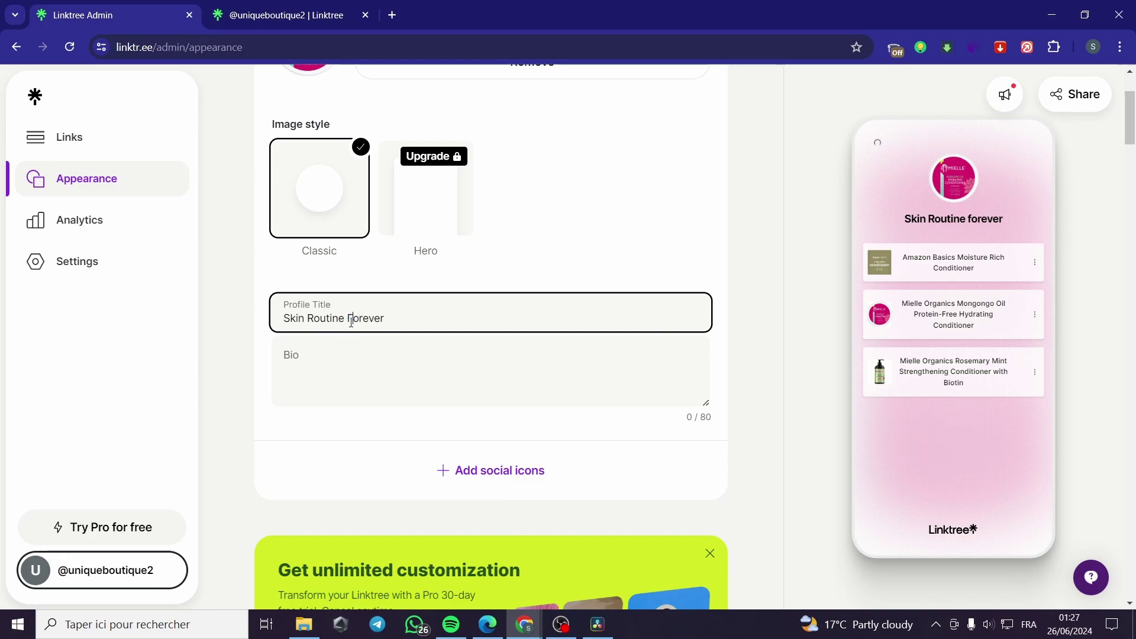
pyautogui.press('Delete')
pyautogui.write('F')
pyautogui.click(635, 377)
# - Copy the profile title "Skin Routine Forever" into the bio and return to the Appearance settings
pyautogui.click(400, 319)
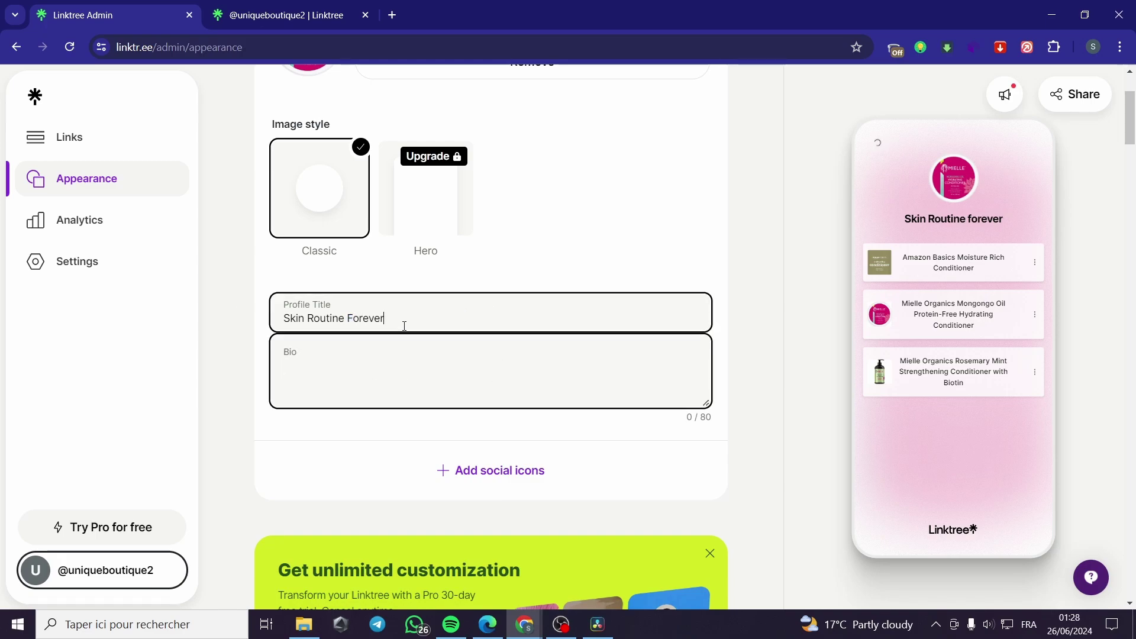
pyautogui.moveTo(400, 319); pyautogui.dragTo(193, 325)
pyautogui.hotkey('ctrl', 'c')
pyautogui.click(359, 371)
pyautogui.hotkey('ctrl', 'v')
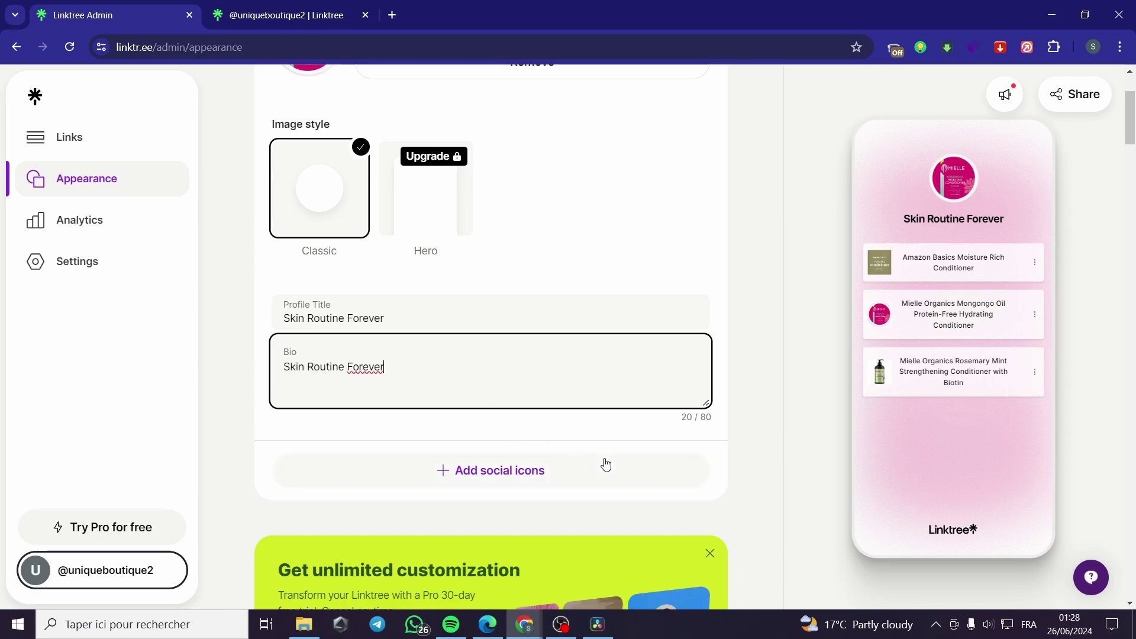
pyautogui.click(694, 457)
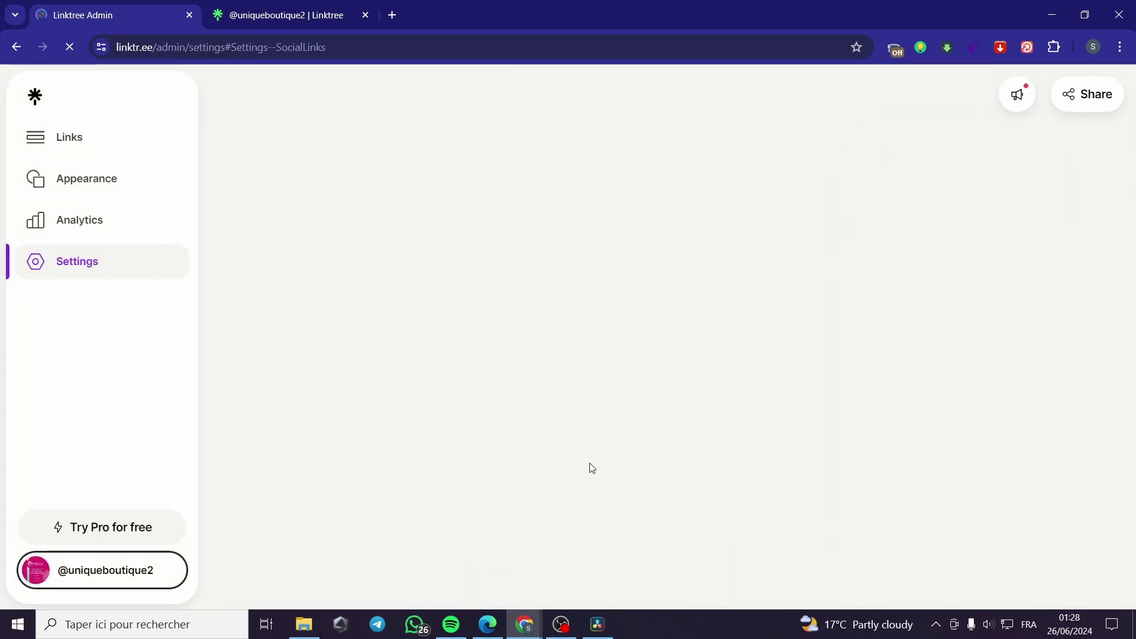
pyautogui.click(132, 178)
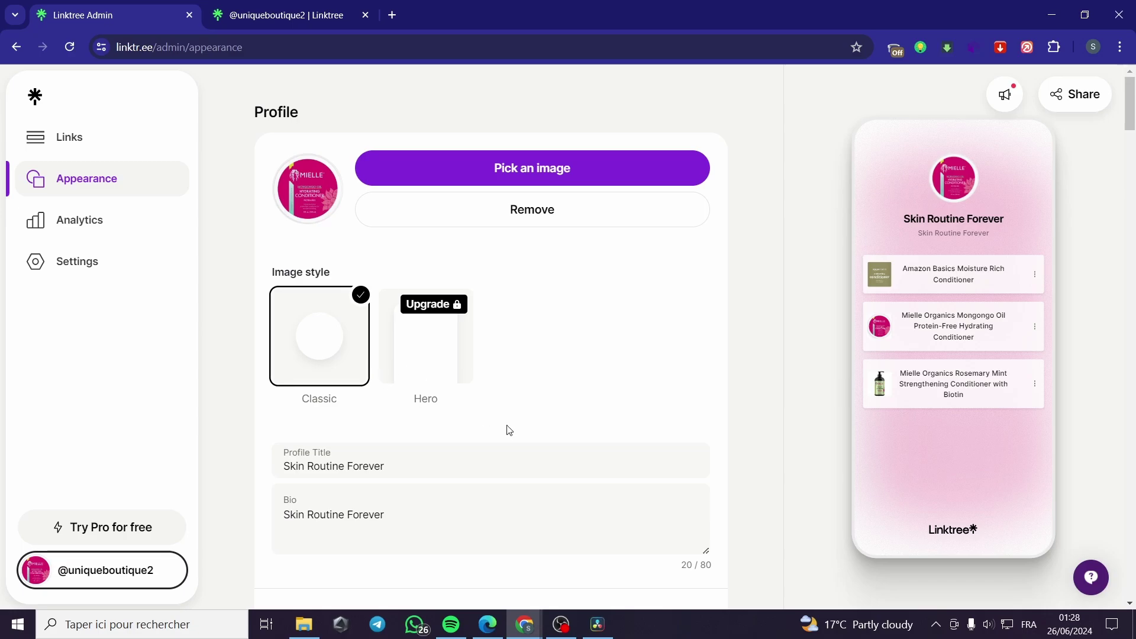
# - Try the Lake Black and Hydrangea themes on the Linktree page
pyautogui.scroll(-10, 509, 430)
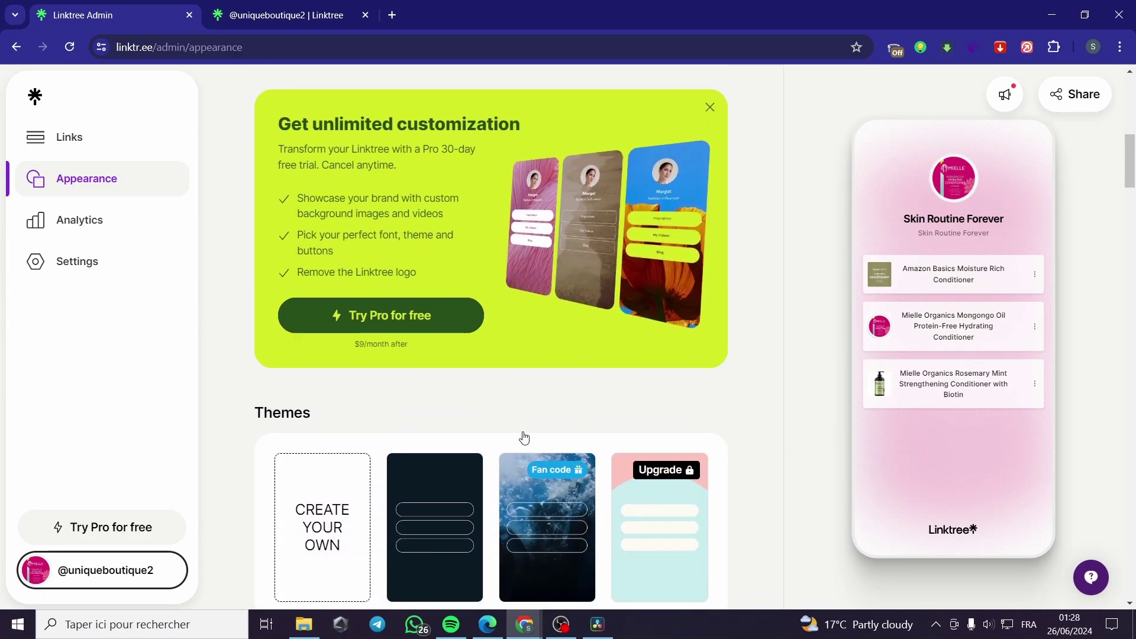
pyautogui.scroll(-4, 524, 438)
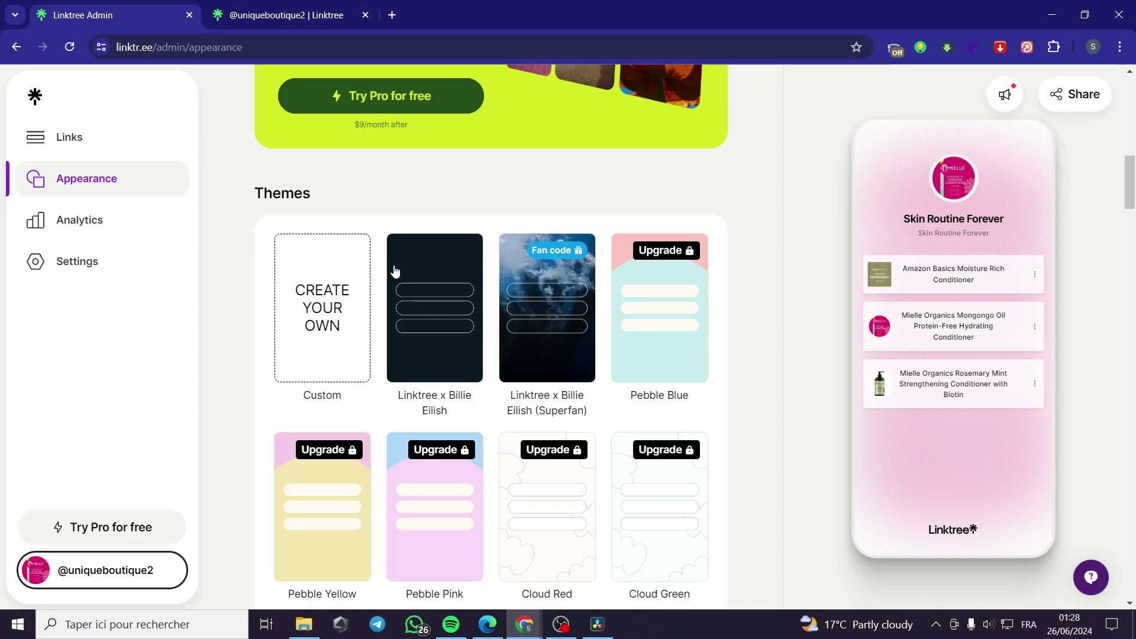
pyautogui.scroll(-5, 482, 370)
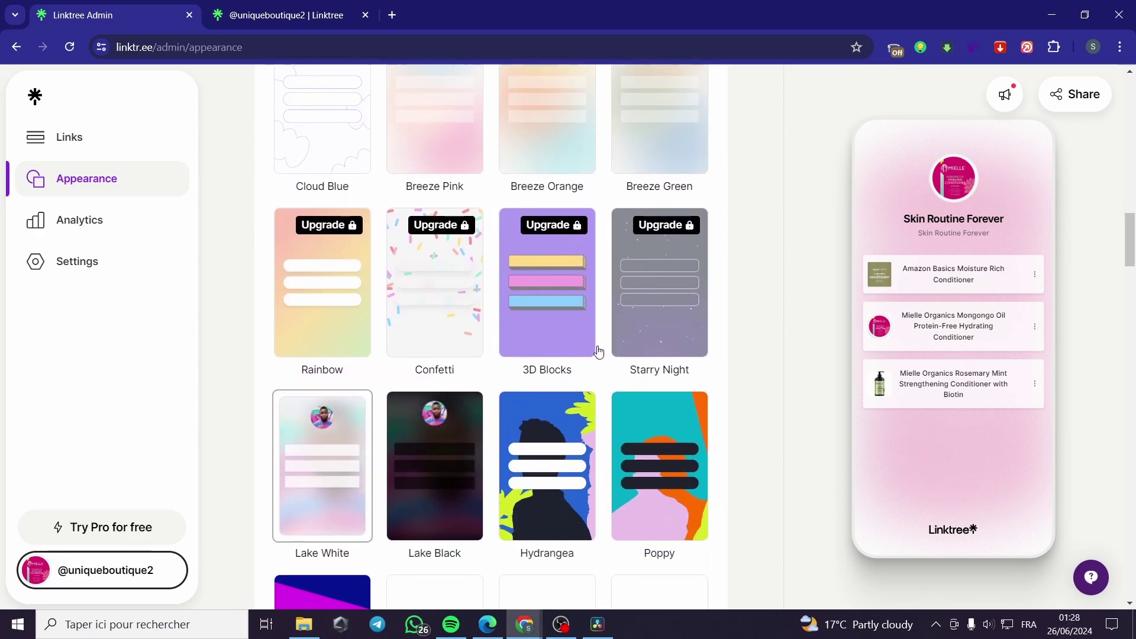
pyautogui.scroll(-4, 464, 324)
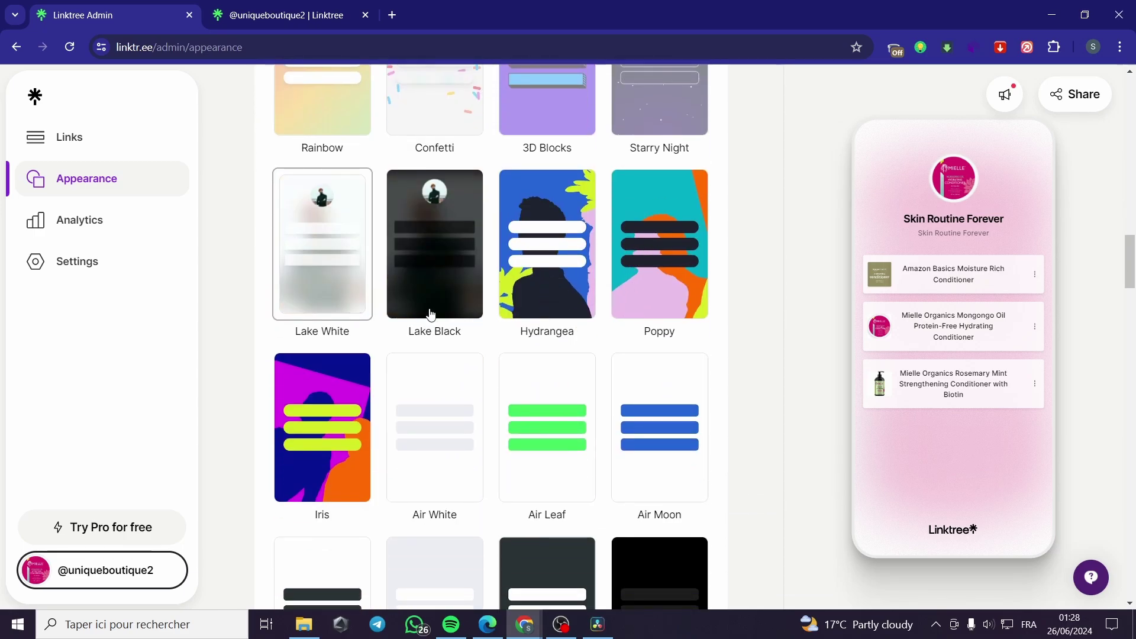
pyautogui.click(432, 268)
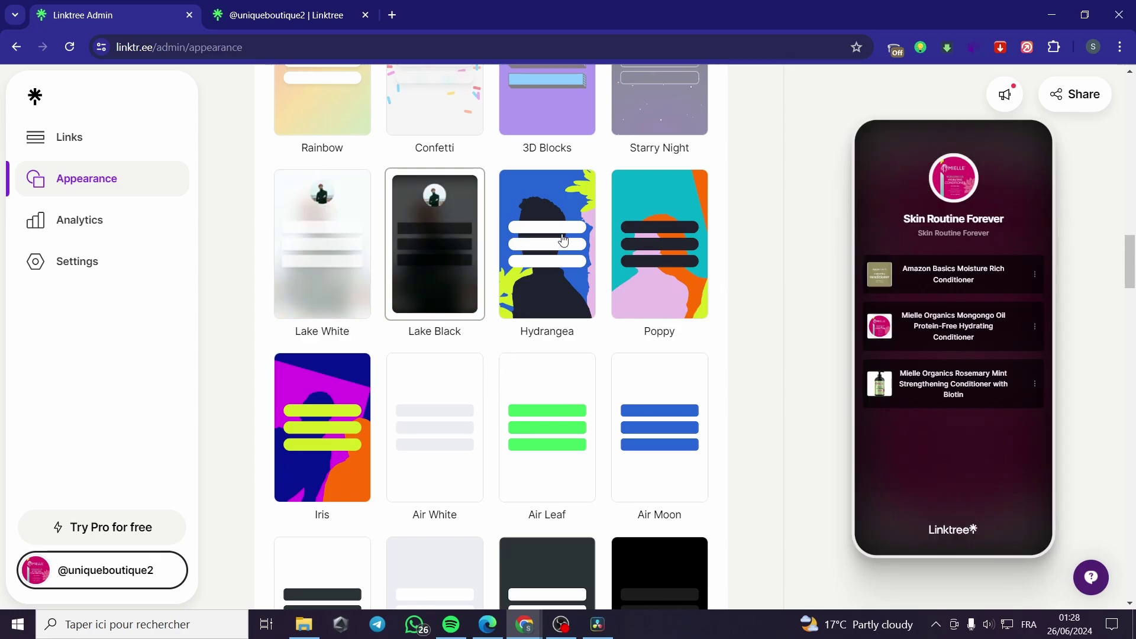
pyautogui.click(563, 240)
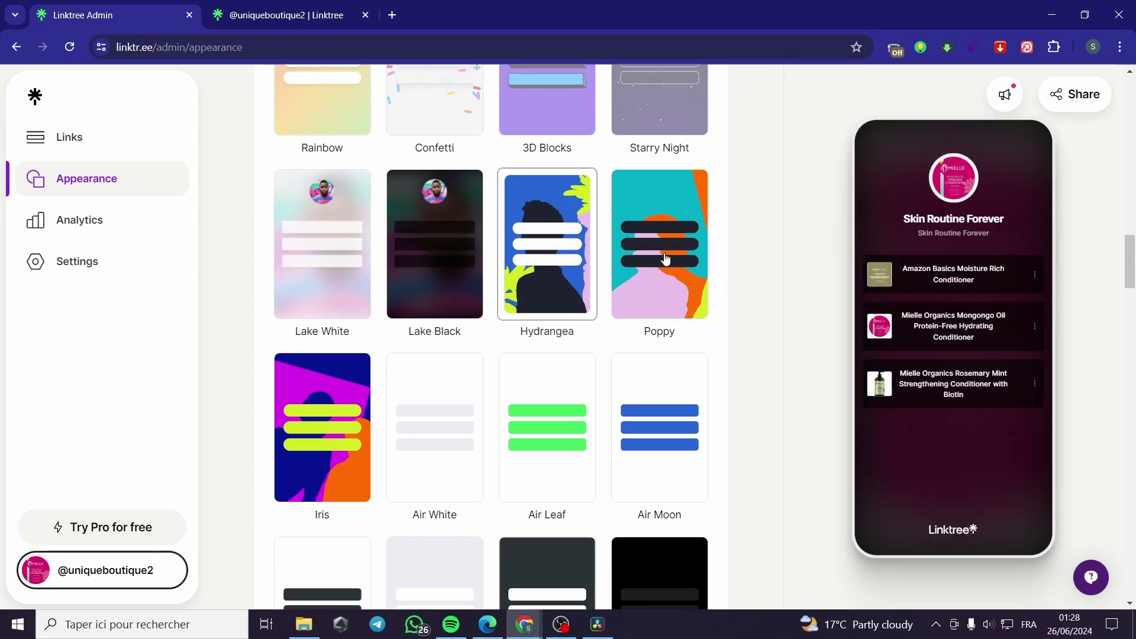
# - Try the Mineral Orange and Mineral Yellow themes on the Linktree page
pyautogui.scroll(-6, 588, 375)
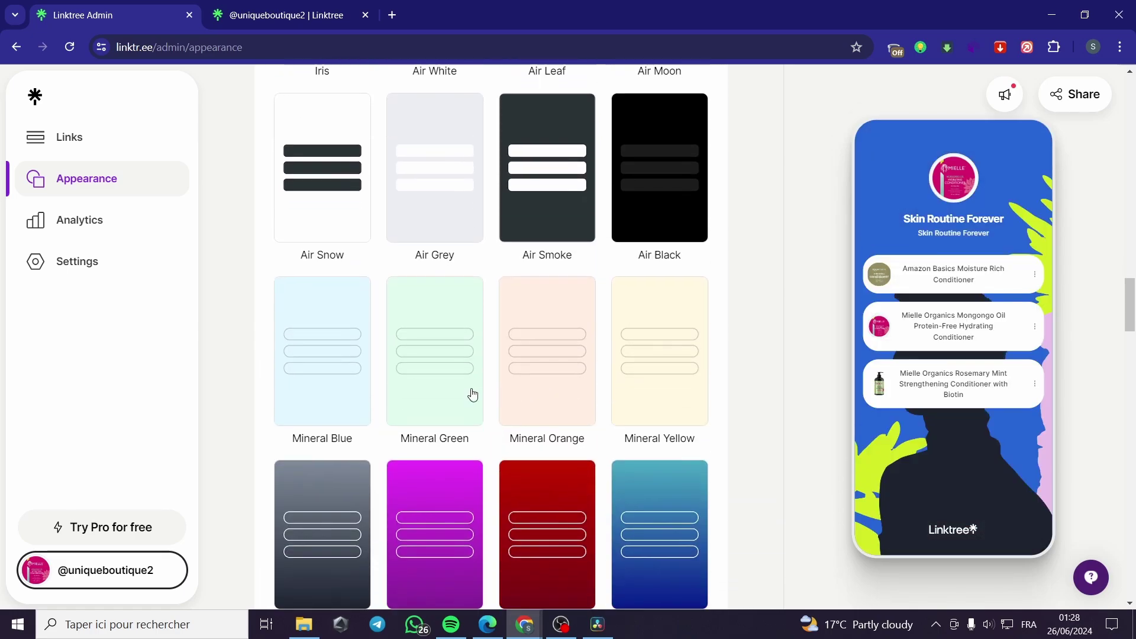
pyautogui.click(545, 324)
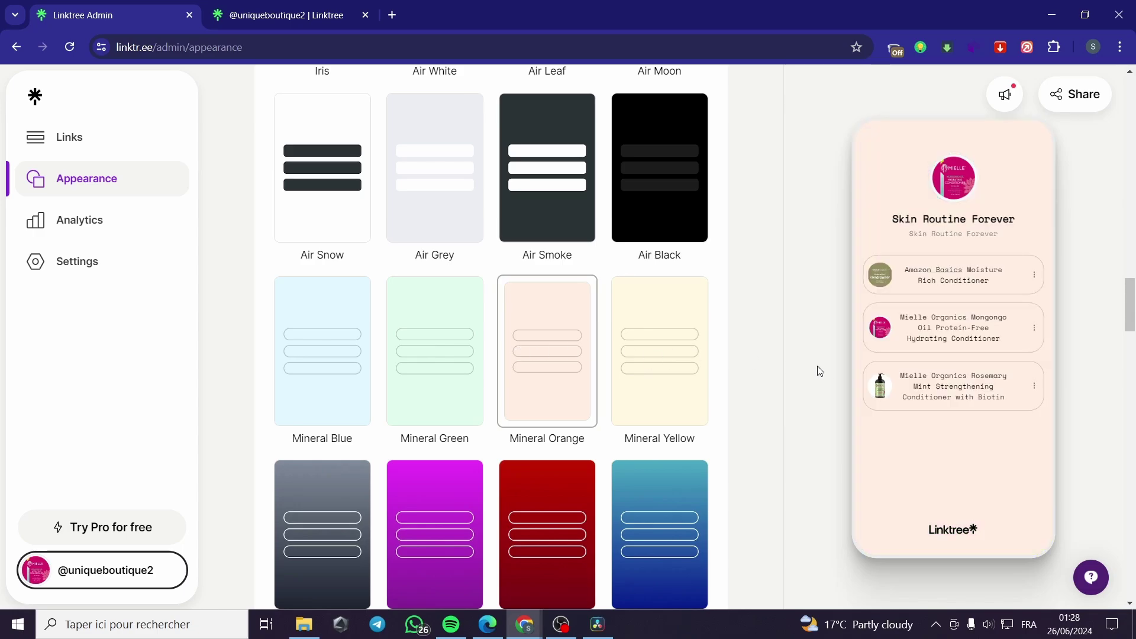
pyautogui.click(663, 365)
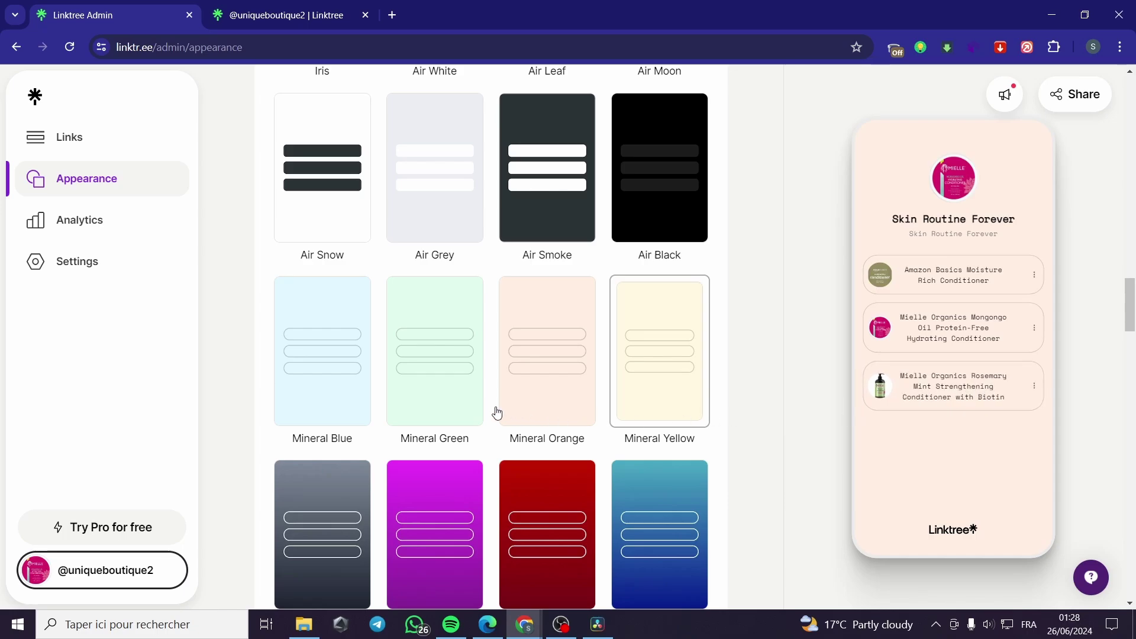
# - Compare the Spray and Linktree x Luke John Matthew Arnold themes, and apply Spray to the Linktree page
pyautogui.click(687, 517)
pyautogui.scroll(-2, 686, 516)
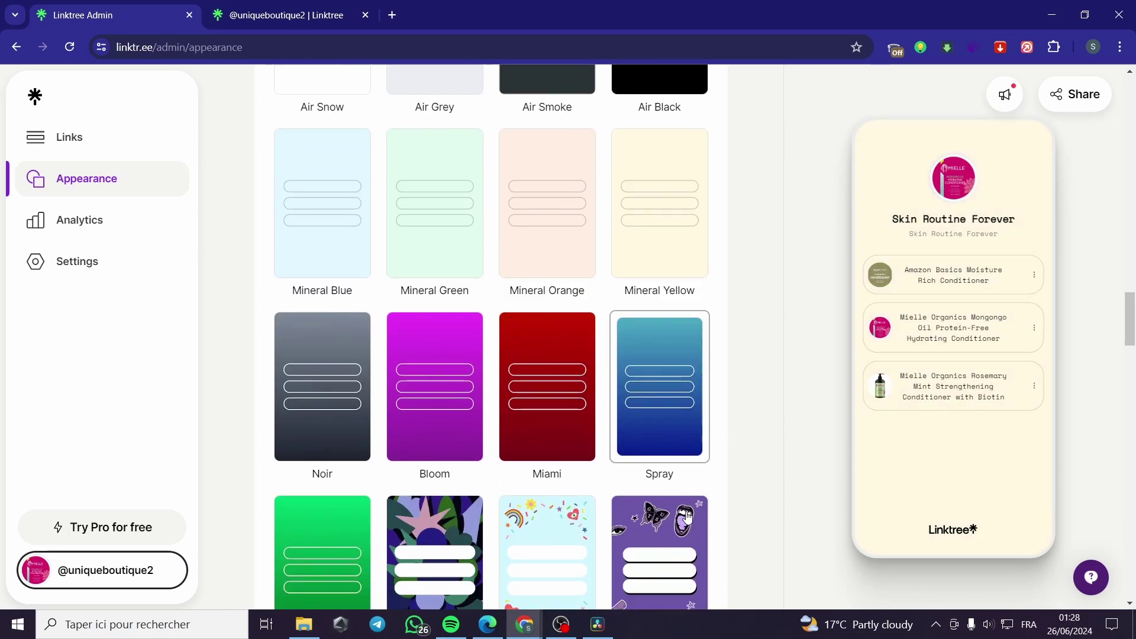
pyautogui.scroll(-2, 673, 403)
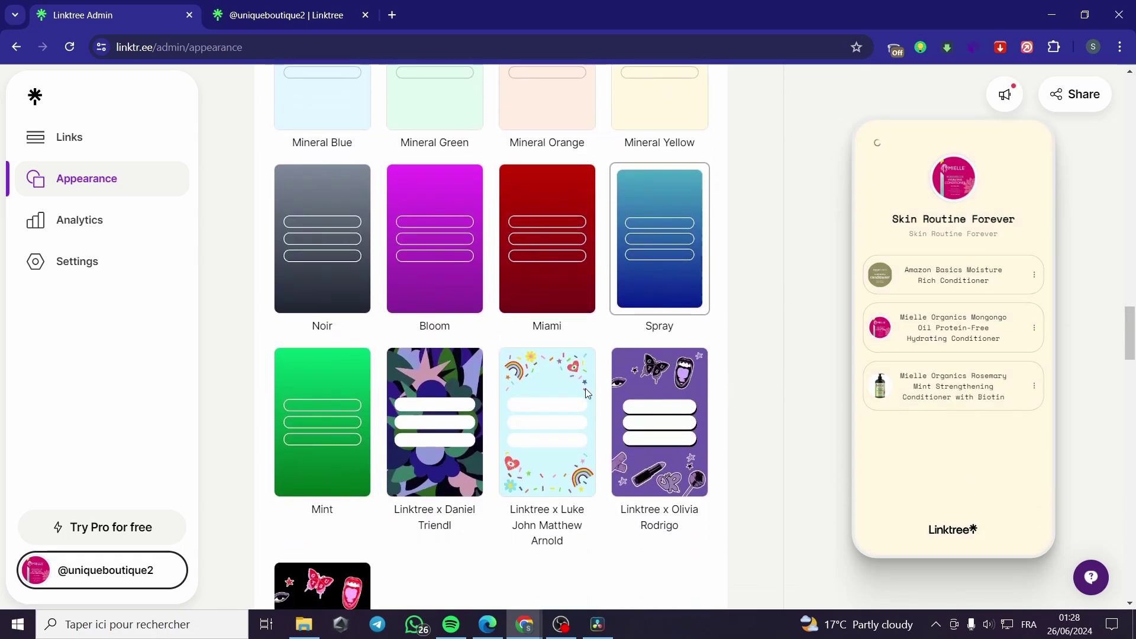
pyautogui.click(540, 439)
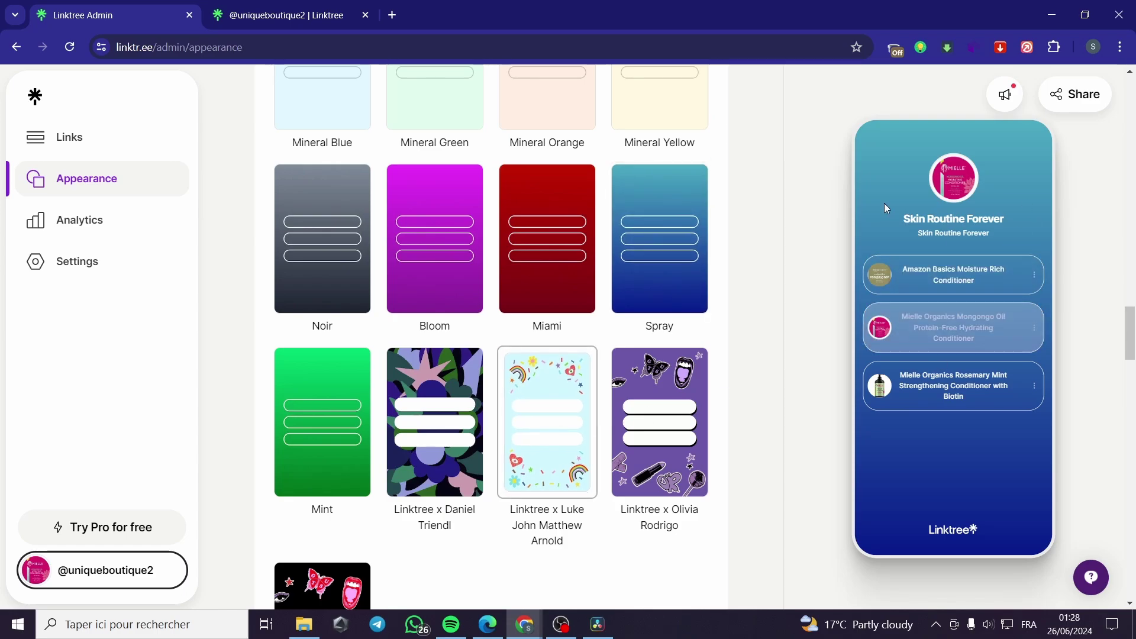
pyautogui.click(677, 241)
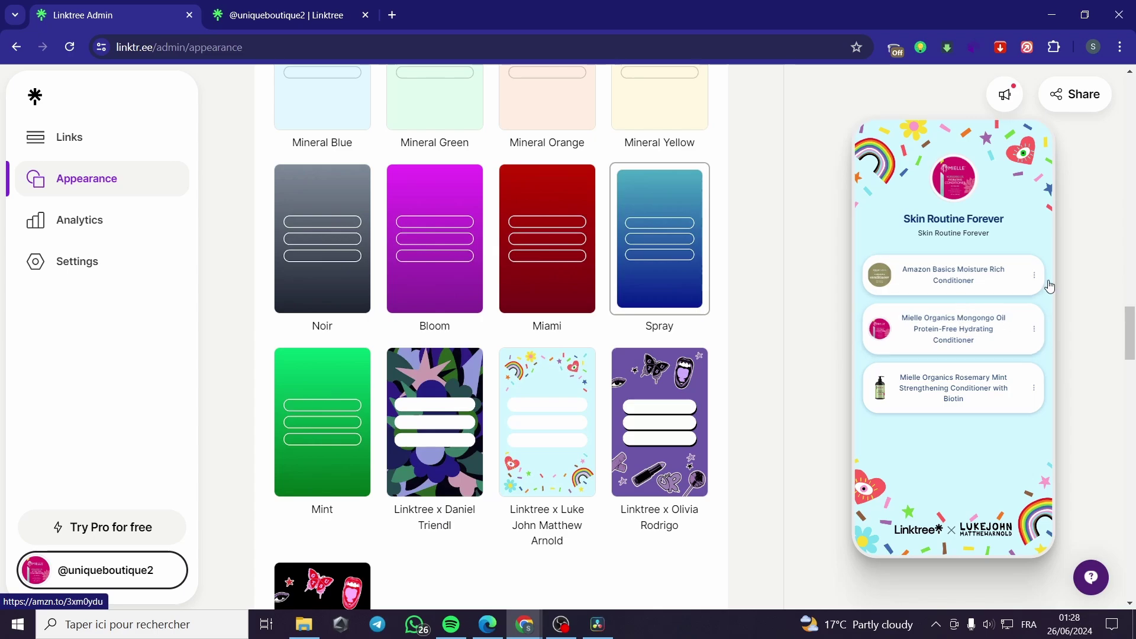
# - Copy the Linktree page's address linktr.ee/uniqueboutique2 from its sharing options
pyautogui.scroll(20, 817, 503)
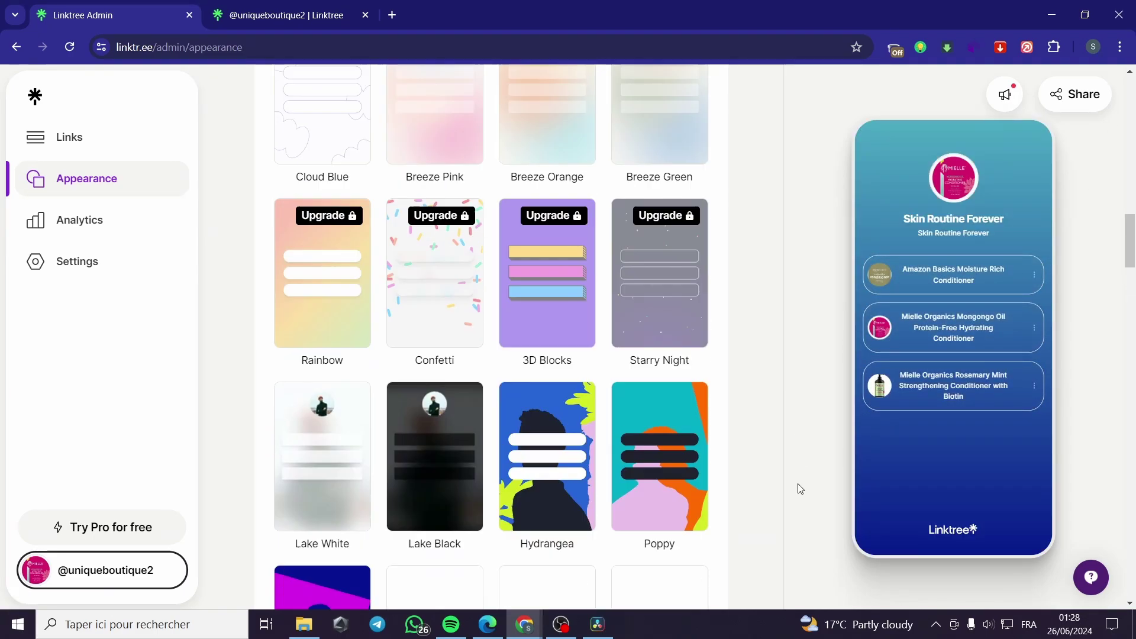
pyautogui.click(1084, 96)
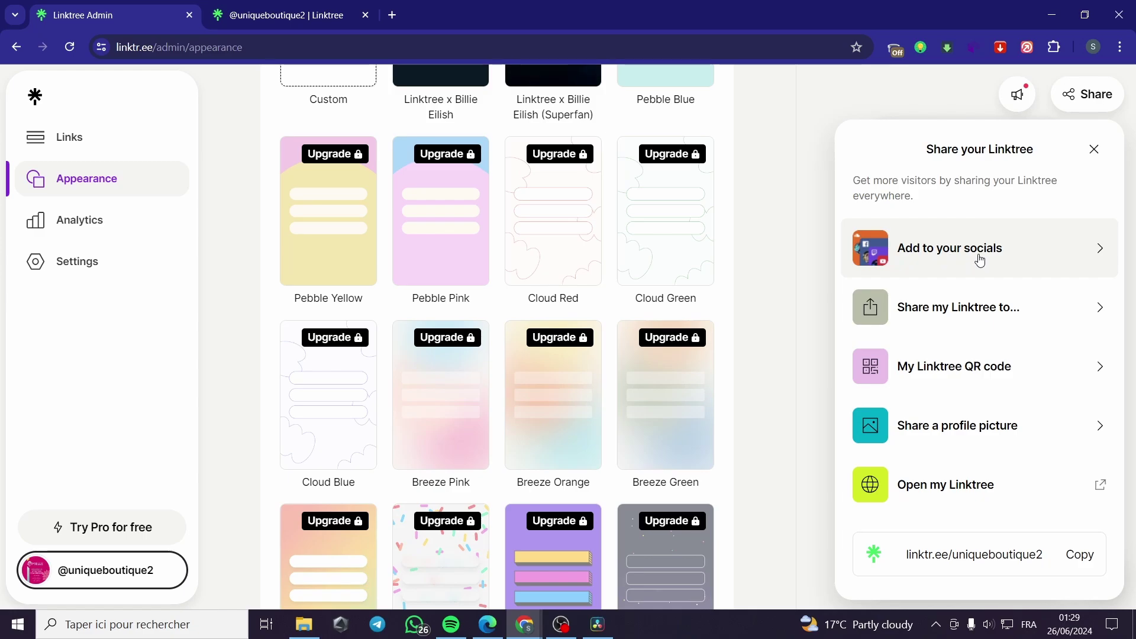
pyautogui.click(1079, 554)
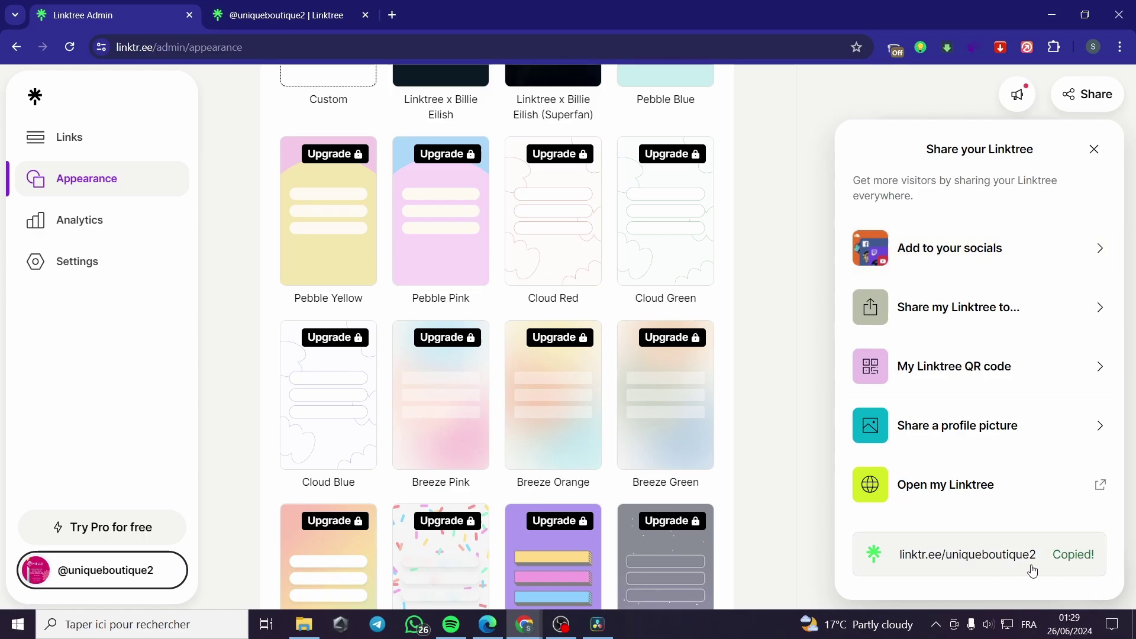
pyautogui.click(487, 624)
pyautogui.click(245, 8)
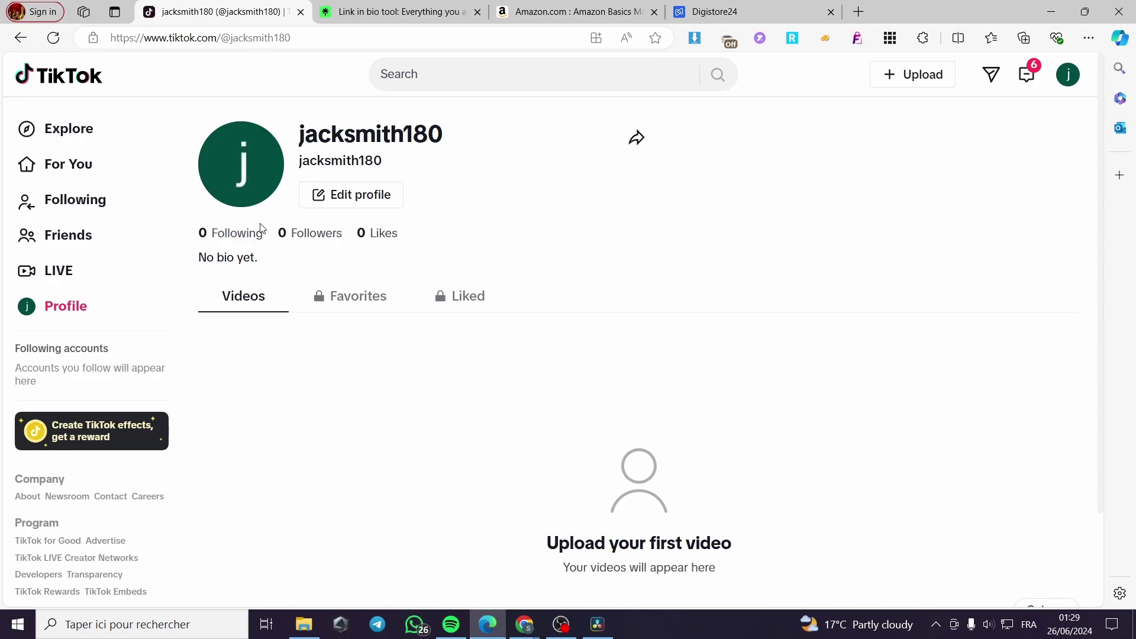
pyautogui.click(363, 199)
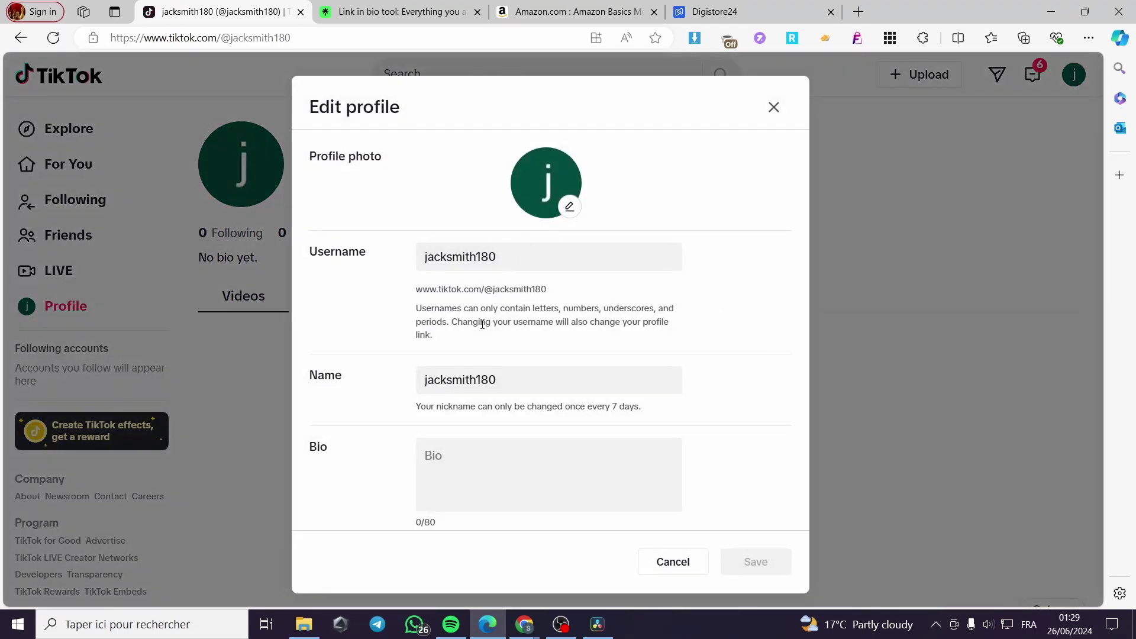
pyautogui.click(497, 471)
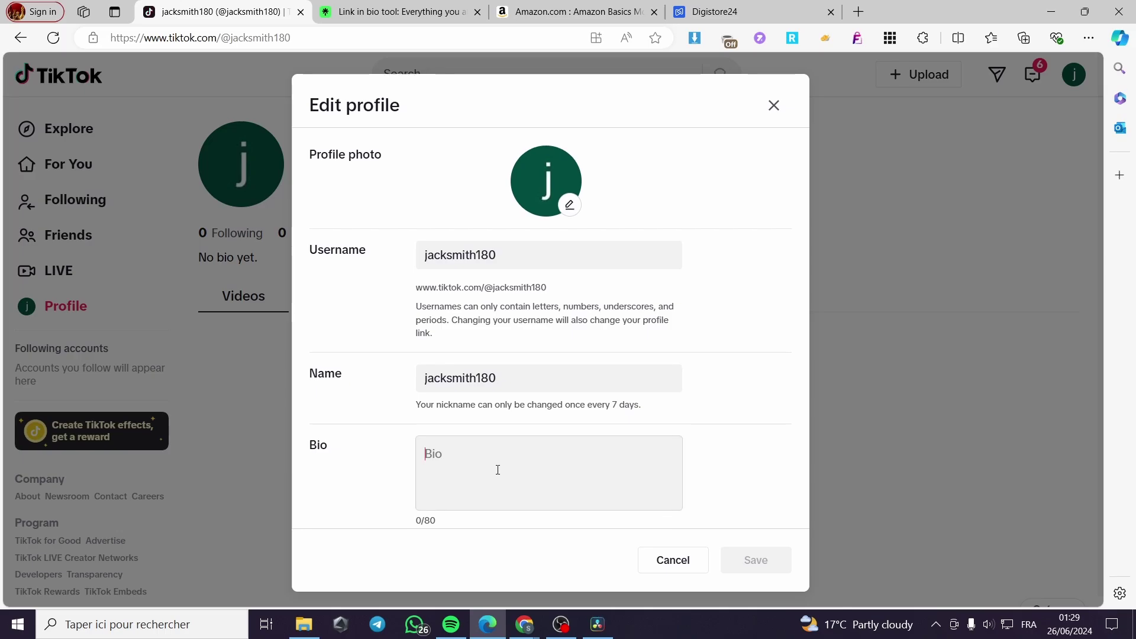
pyautogui.hotkey('ctrl', 'v')
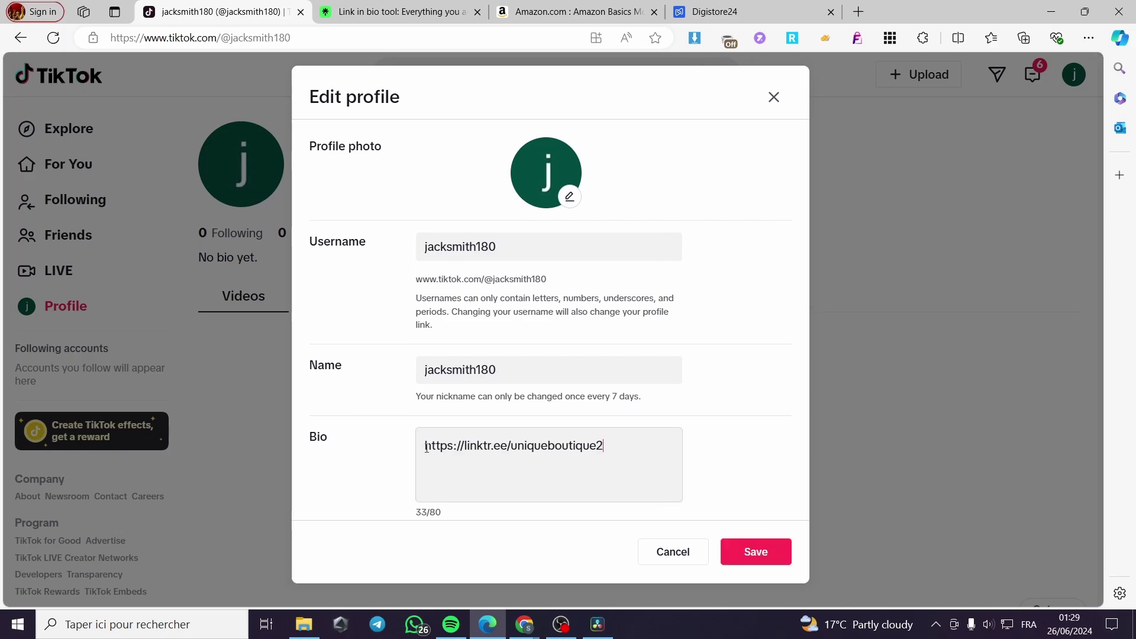
pyautogui.click(753, 558)
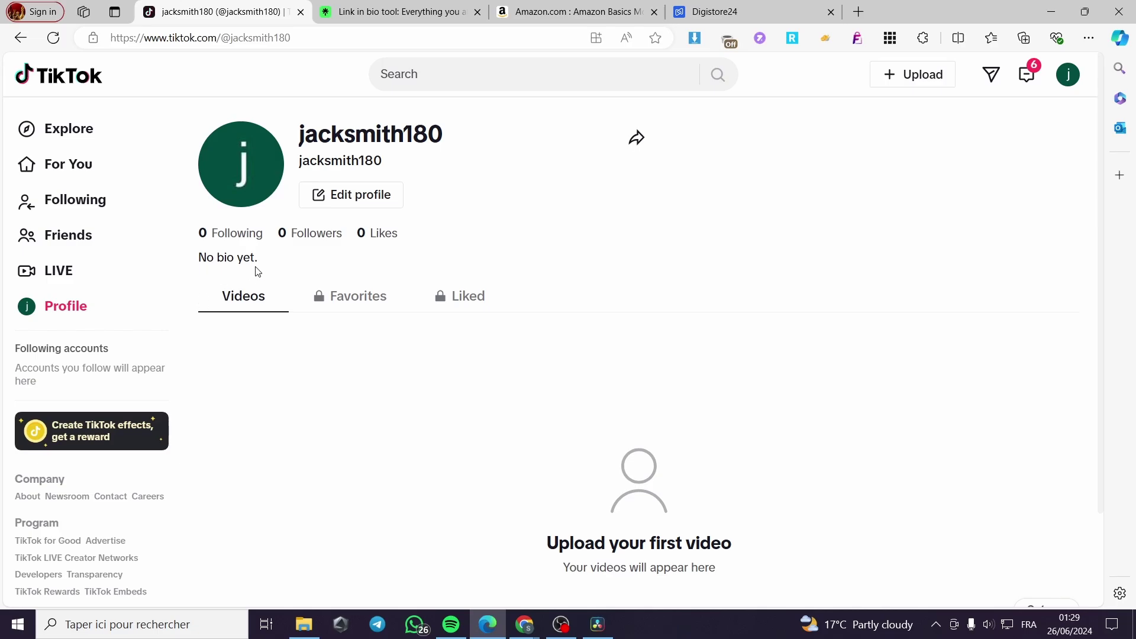
# - Reload the TikTok profile and visit the Linktree address given in its bio
pyautogui.click(54, 38)
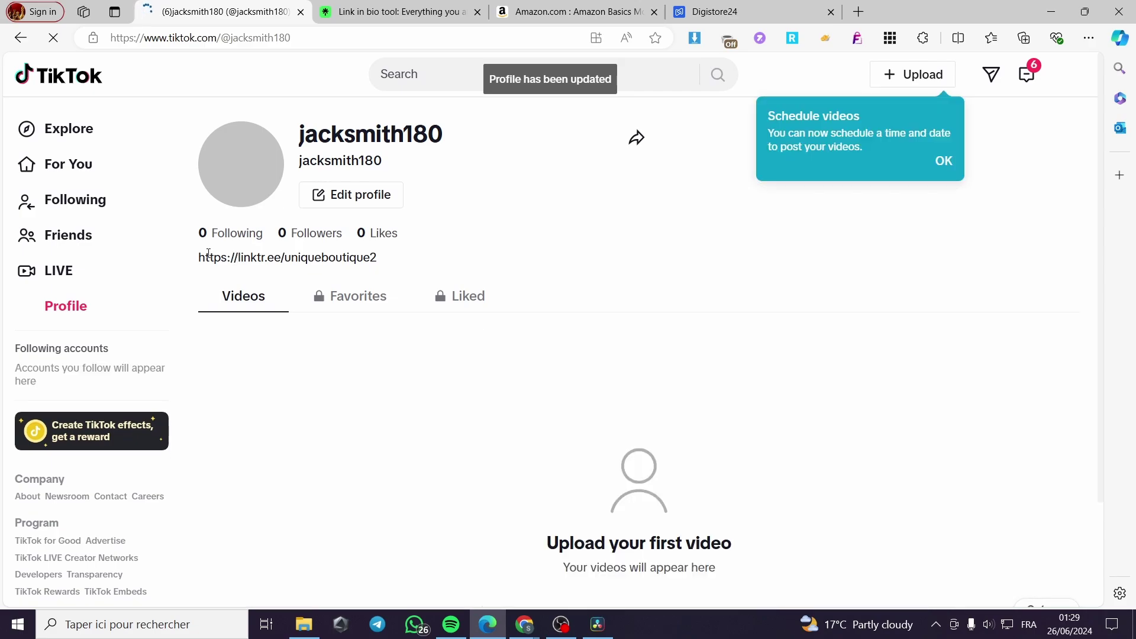
pyautogui.moveTo(199, 257); pyautogui.dragTo(389, 266)
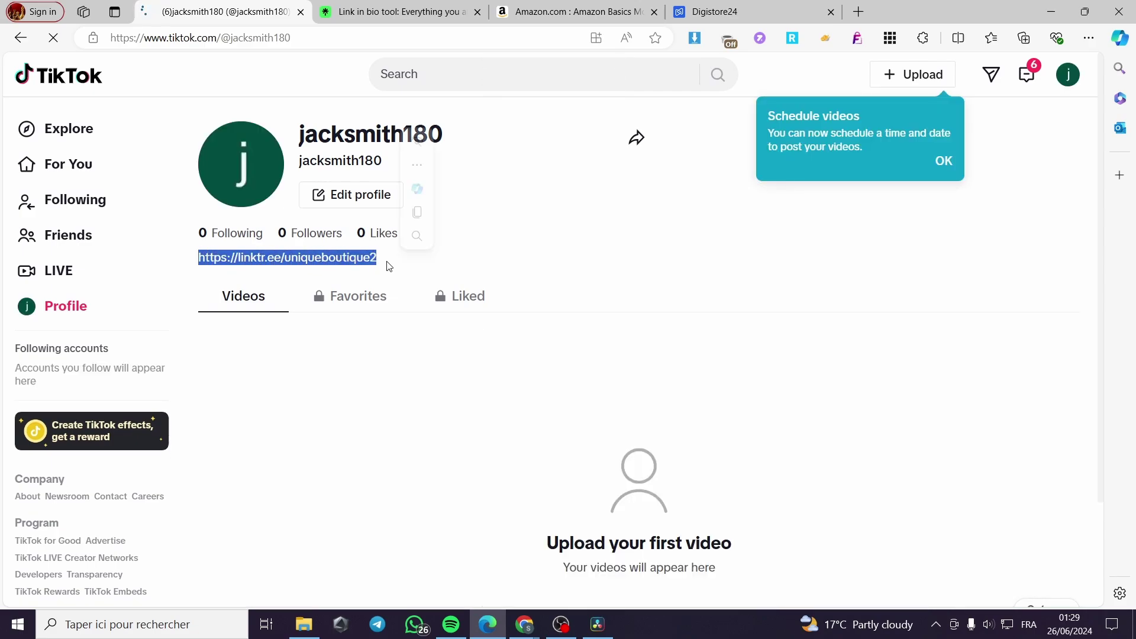
pyautogui.rightClick(326, 259)
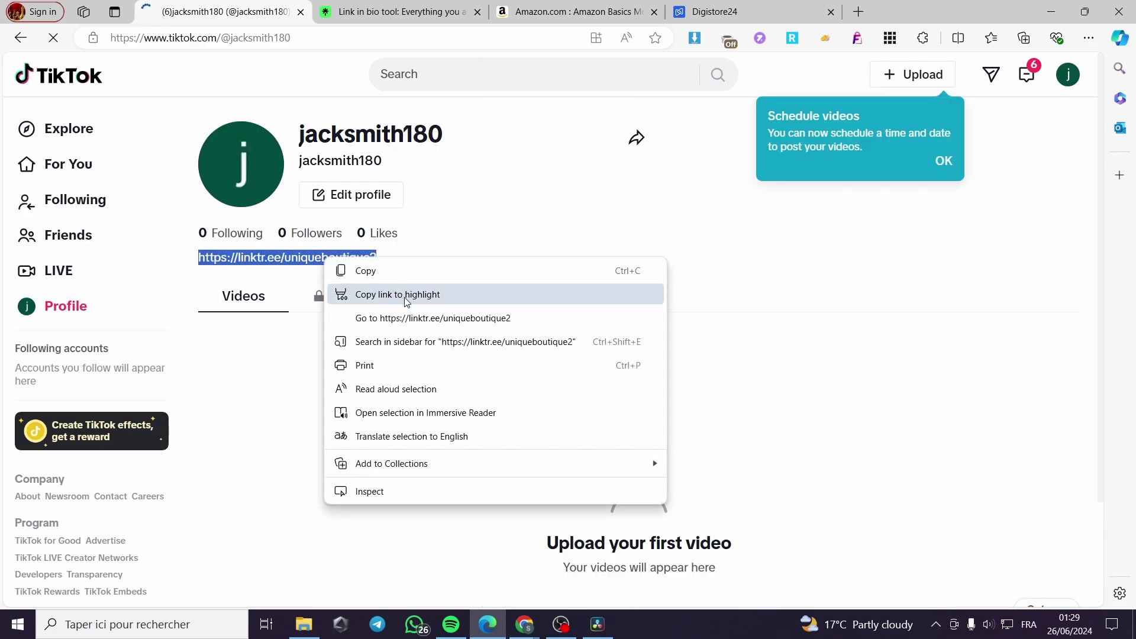
pyautogui.click(407, 319)
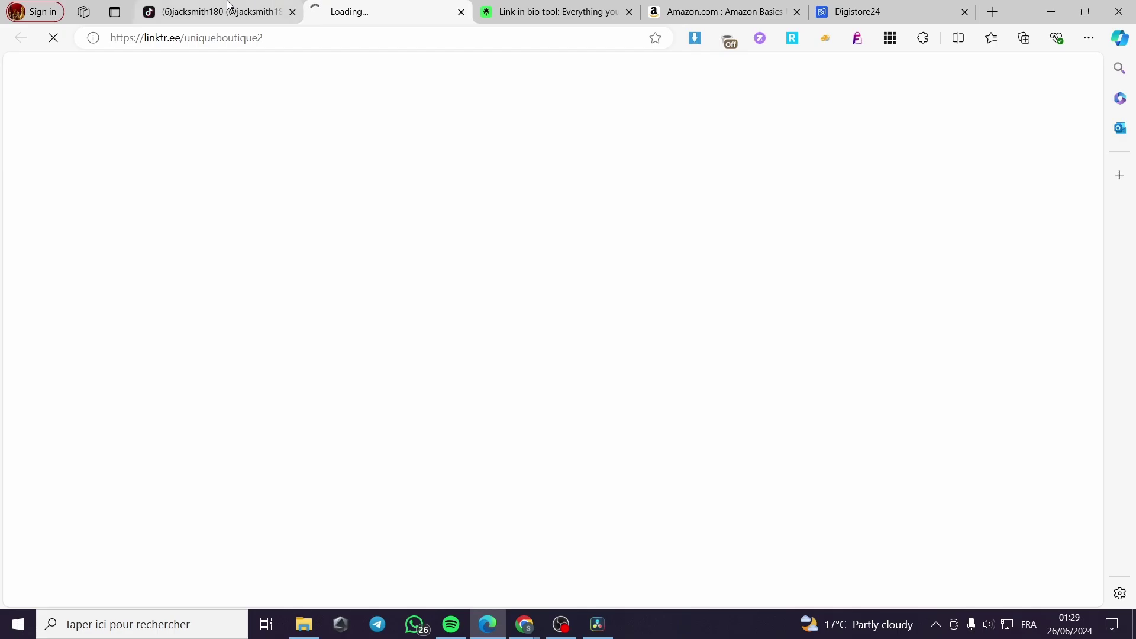